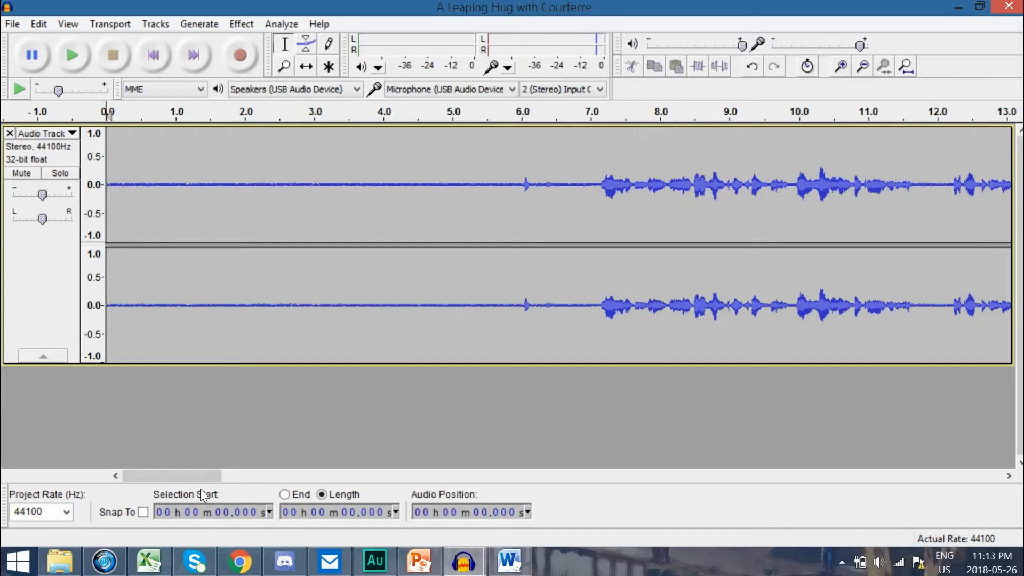
# - Locate the start of the spoken intro and play the recording from about 6.85 seconds past the 15-second mark
pyautogui.moveTo(188, 478); pyautogui.dragTo(222, 199)
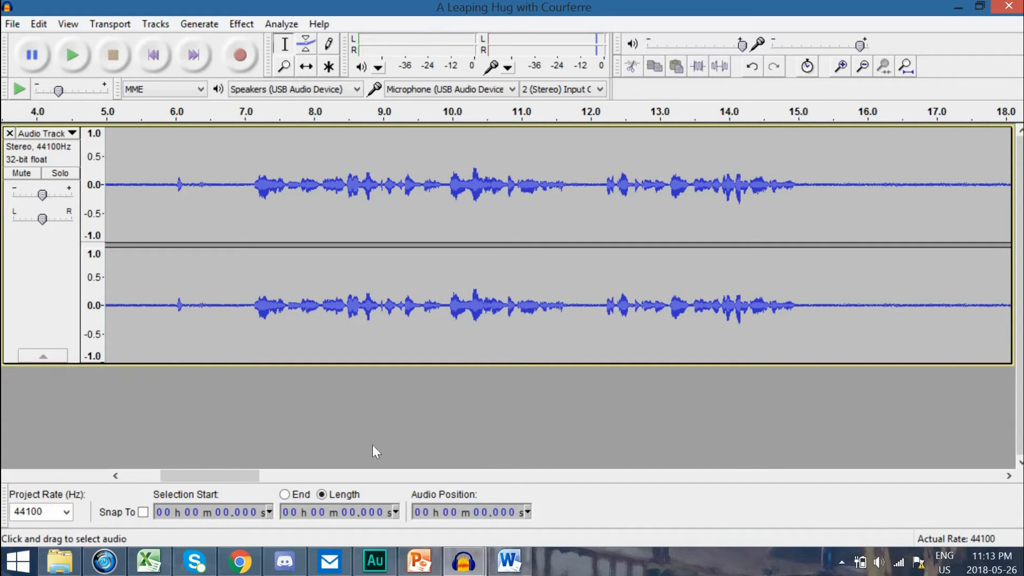
pyautogui.moveTo(203, 476)
pyautogui.mouseDown()
pyautogui.moveTo(234, 476)
pyautogui.moveTo(162, 476)
pyautogui.moveTo(290, 474)
pyautogui.moveTo(329, 459)
pyautogui.moveTo(222, 485)
pyautogui.moveTo(175, 480)
pyautogui.moveTo(183, 479)
pyautogui.mouseUp()
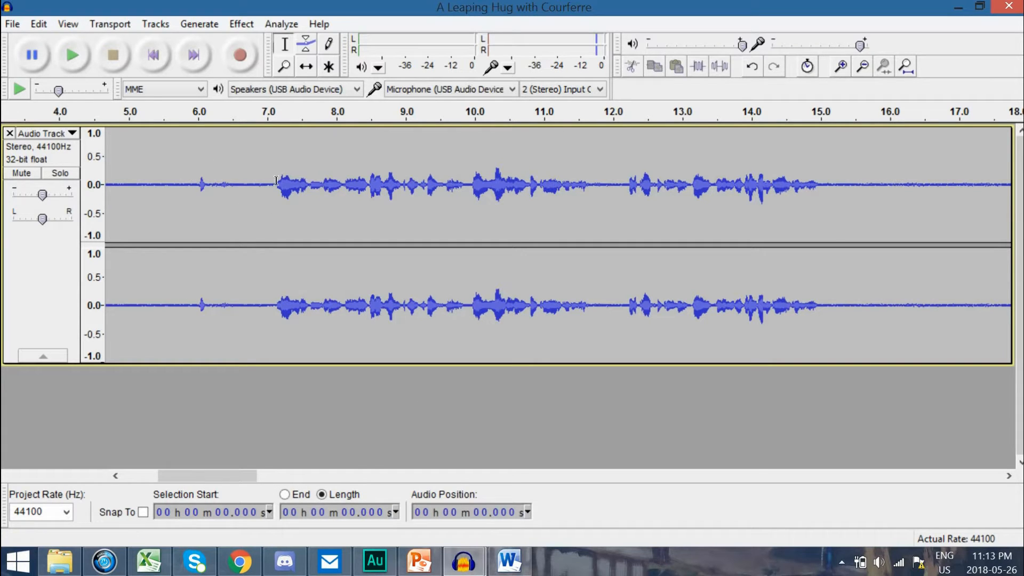
pyautogui.moveTo(230, 482); pyautogui.dragTo(253, 475)
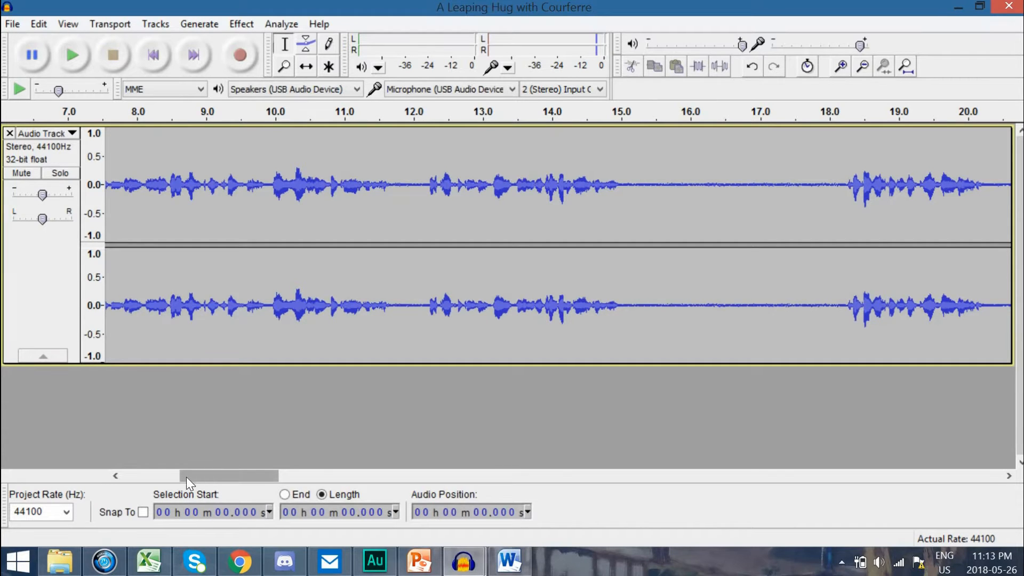
pyautogui.moveTo(186, 477); pyautogui.dragTo(158, 476)
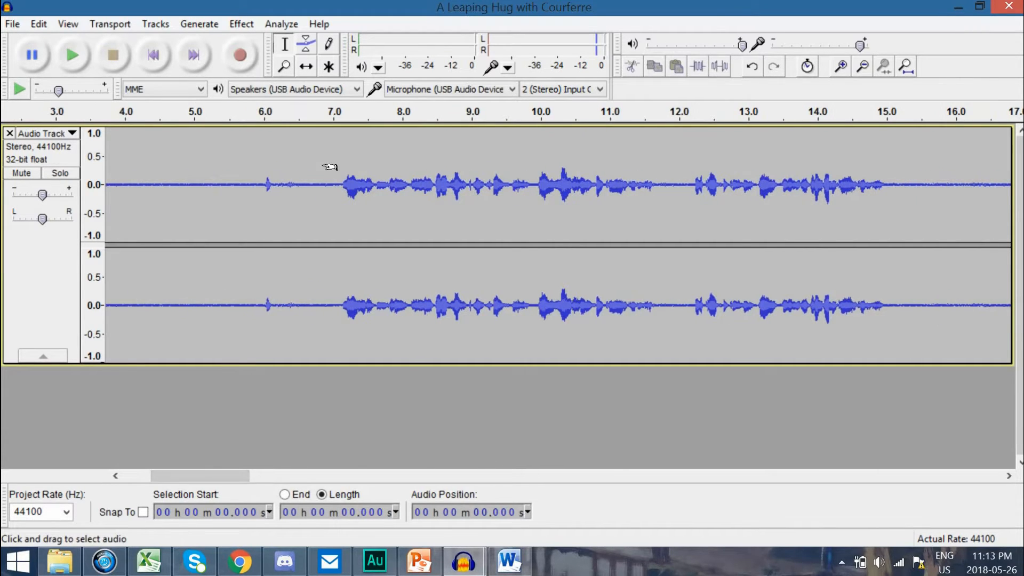
pyautogui.click(322, 167)
pyautogui.press('space')
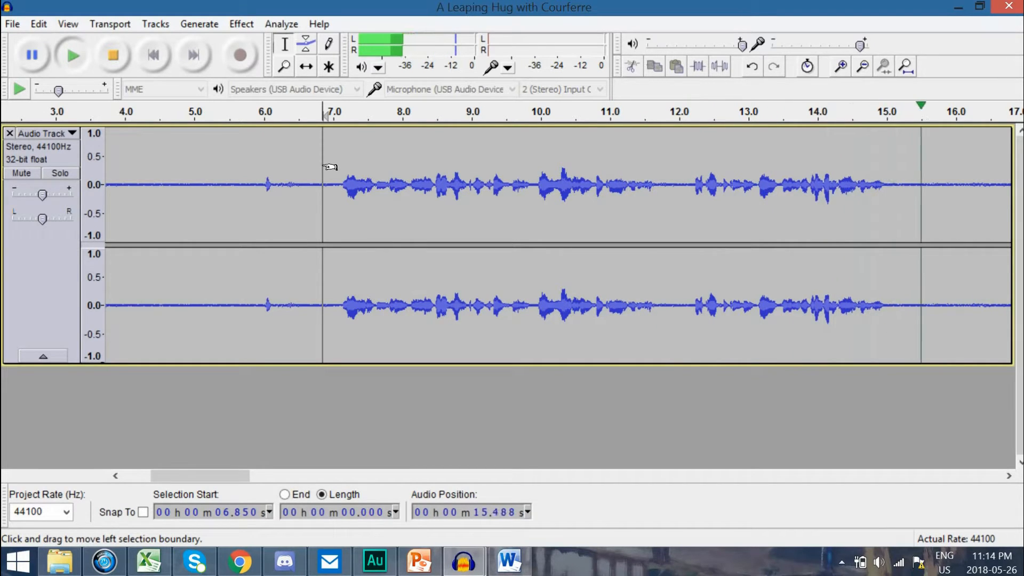
pyautogui.press('space')
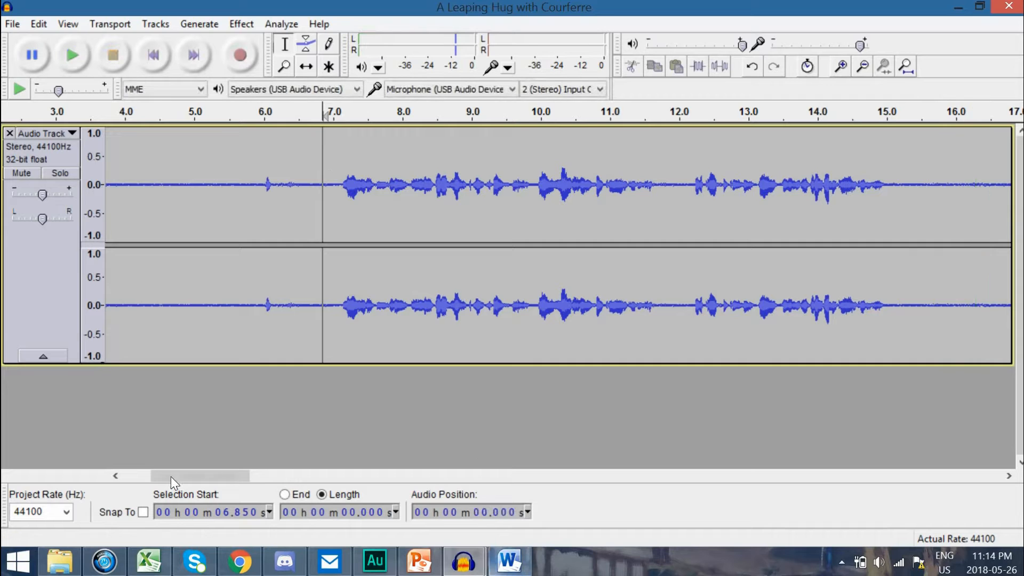
# - Play a short snippet of the speech that follows the long pause, starting at about 18 seconds
pyautogui.moveTo(194, 476); pyautogui.dragTo(212, 475)
pyautogui.hscroll(3, 346, 355)
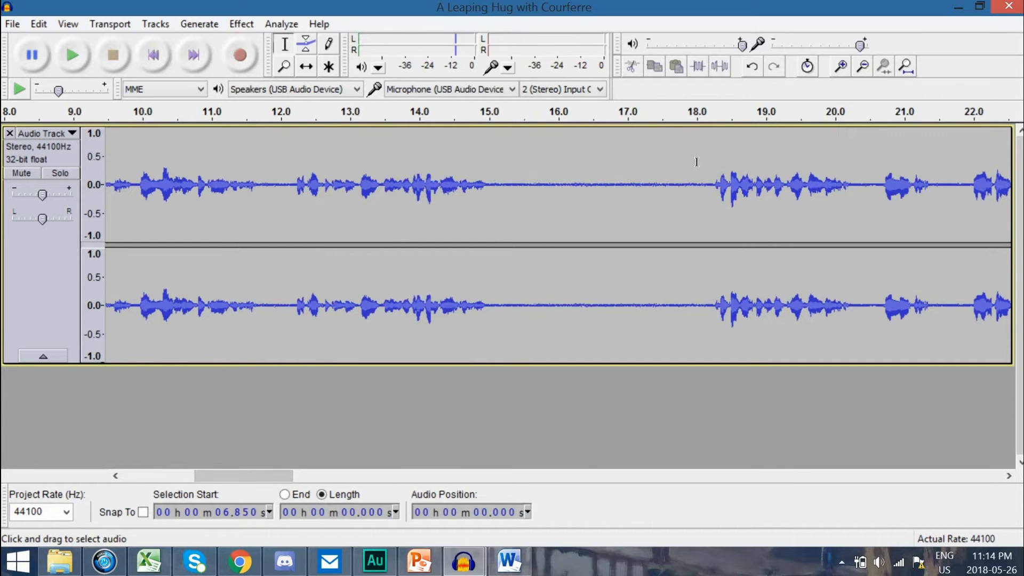
pyautogui.click(697, 162)
pyautogui.press('space')
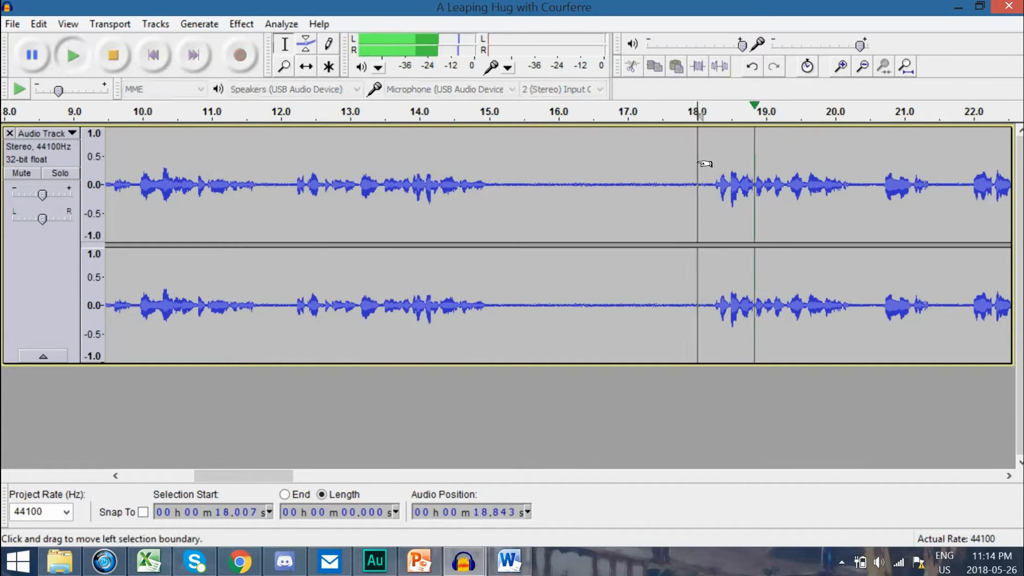
pyautogui.press('space')
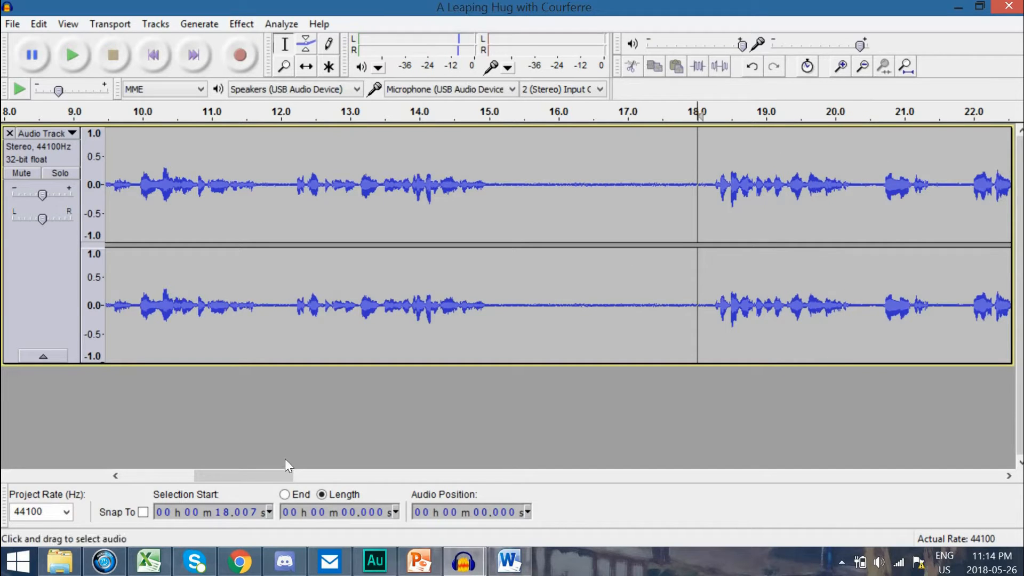
# - Replay the recording from the 18-second cursor position past the 25-second mark to review the spoken section and pause
pyautogui.moveTo(211, 474)
pyautogui.mouseDown()
pyautogui.moveTo(160, 474)
pyautogui.moveTo(224, 474)
pyautogui.moveTo(204, 474)
pyautogui.mouseUp()
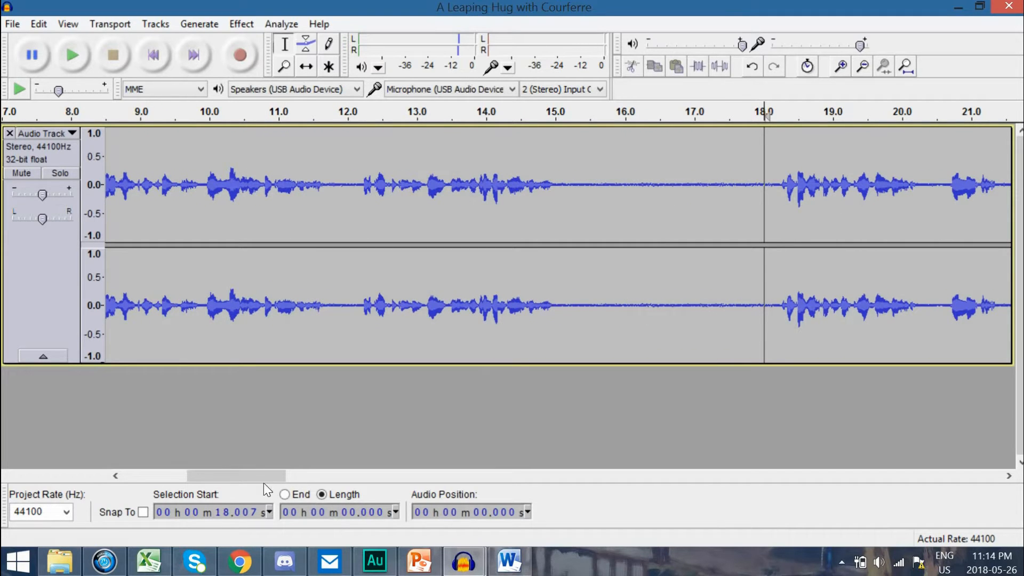
pyautogui.moveTo(262, 476); pyautogui.dragTo(340, 462)
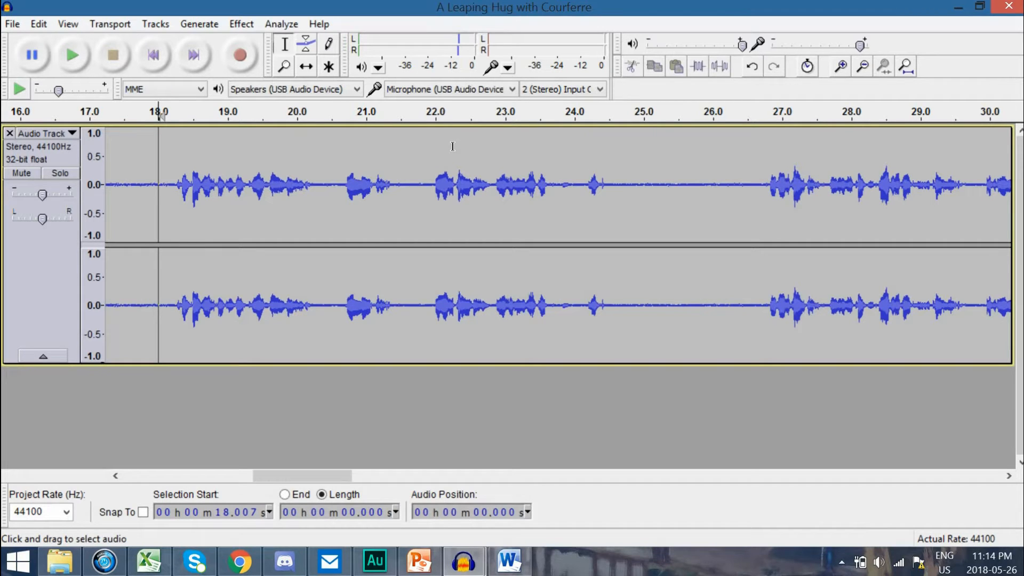
pyautogui.press('space')
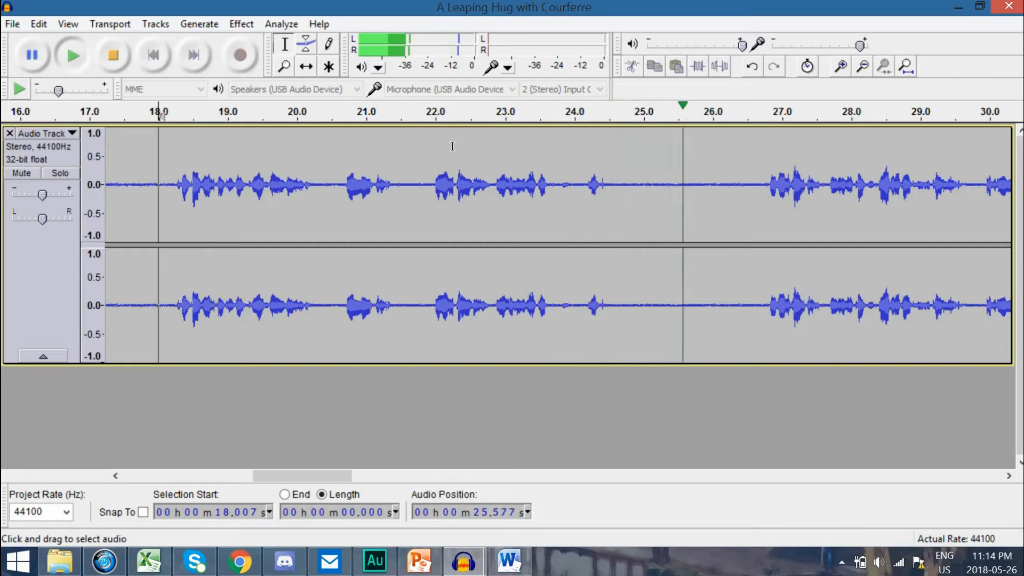
pyautogui.press('space')
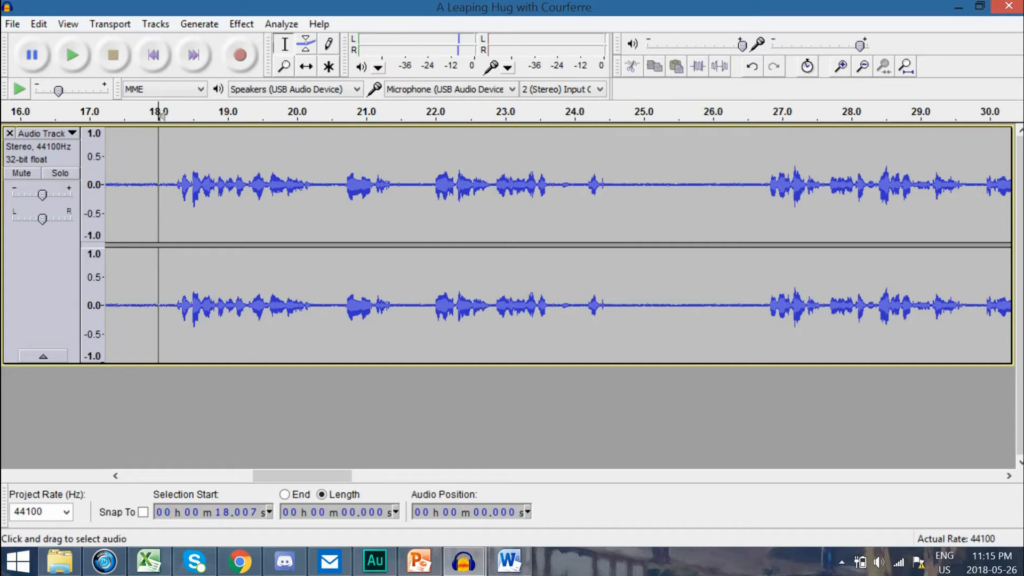
# - Switch to PowerPoint to check the "How to Read" outline slide, and return to the recording in Audacity
pyautogui.click(419, 560)
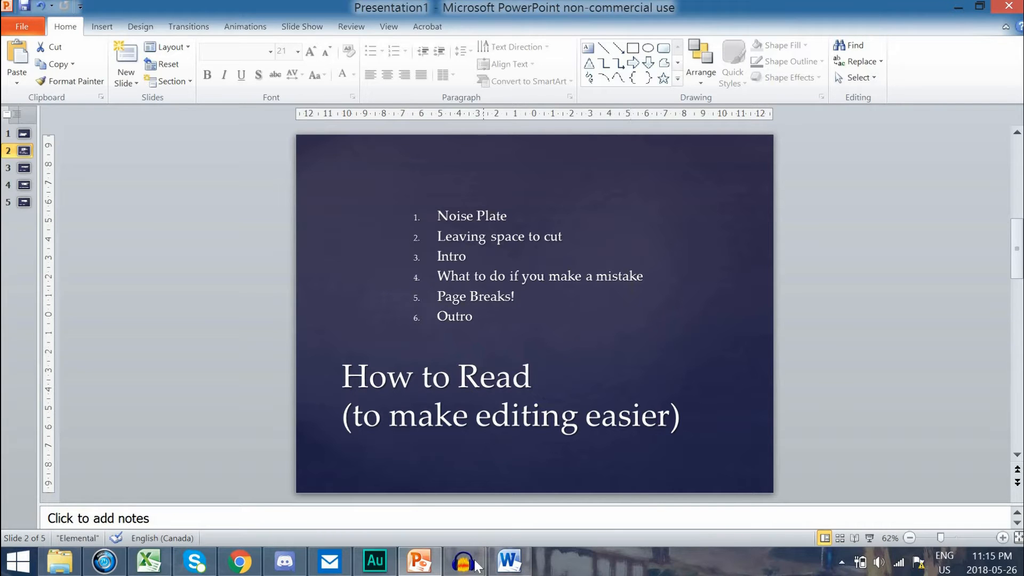
pyautogui.moveTo(464, 561)
pyautogui.click(385, 469)
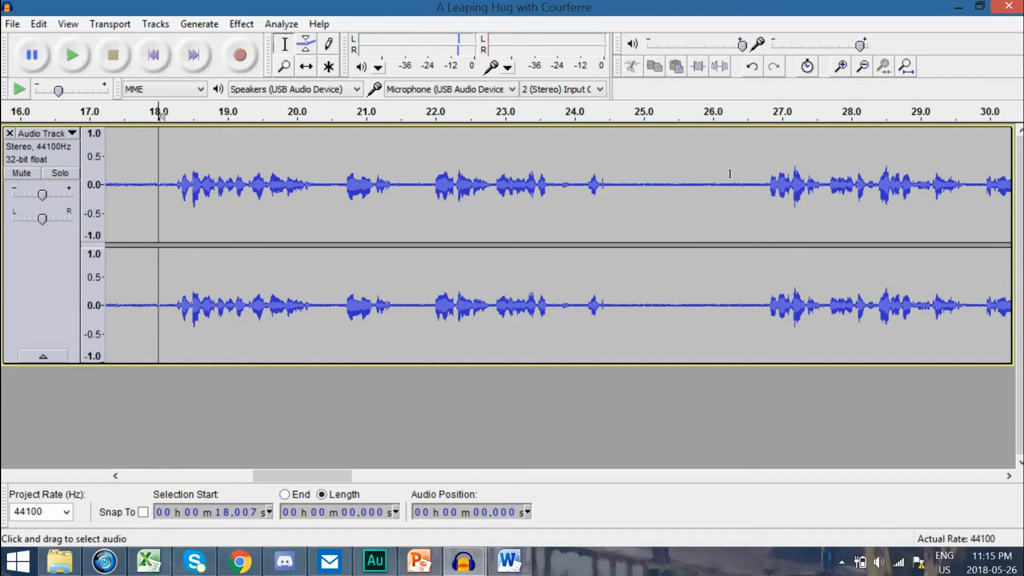
# - Play the recording from about 21.76 seconds past the 28-second mark to hear the phrases around the pause
pyautogui.click(418, 166)
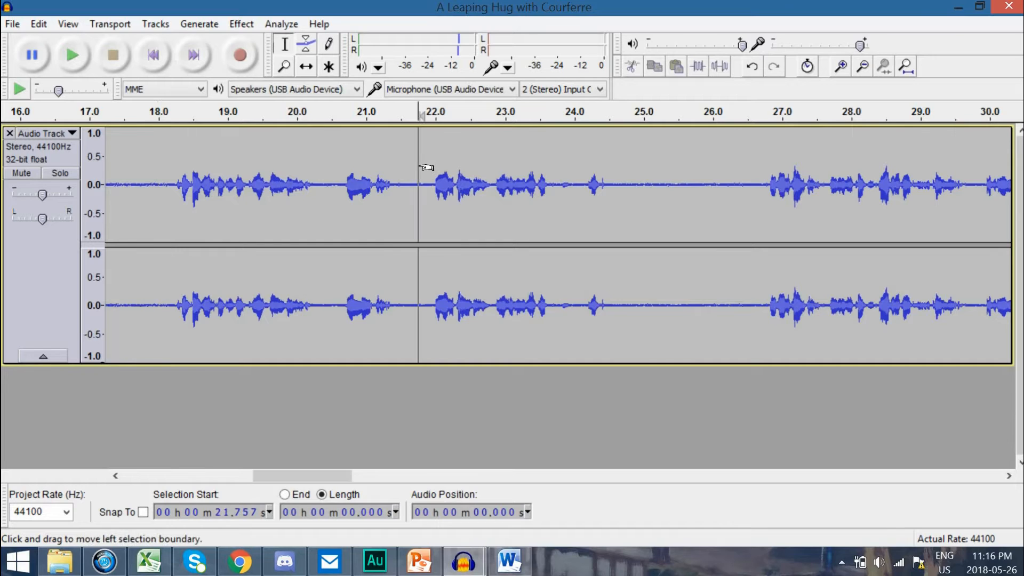
pyautogui.press('space')
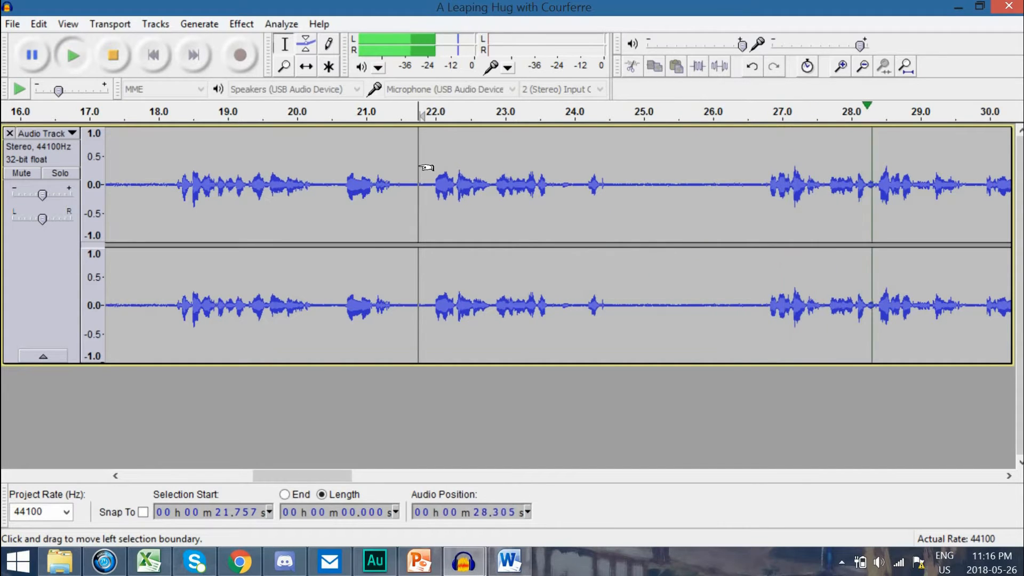
pyautogui.press('space')
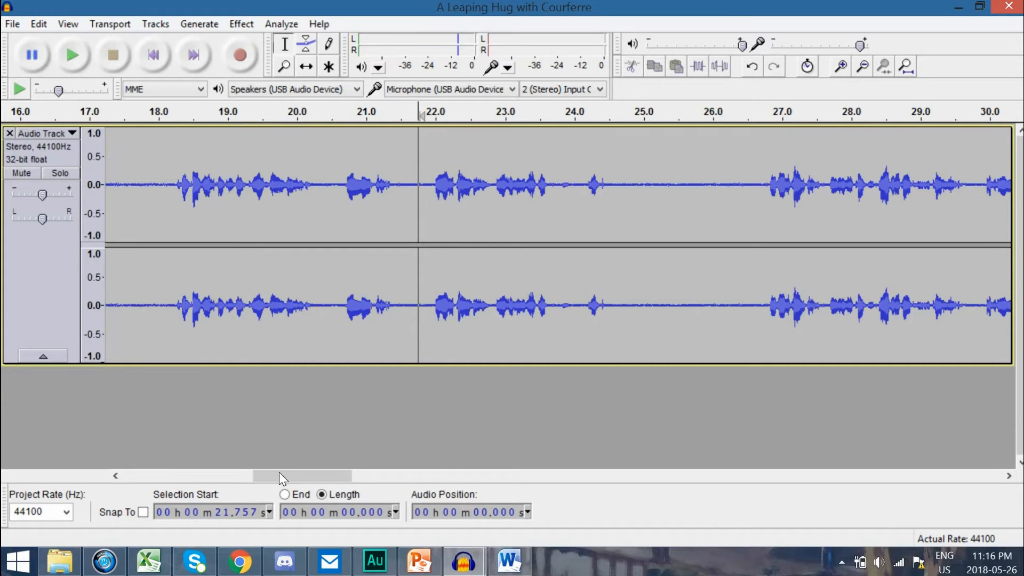
# - Examine the waveform between about 21 and 59 seconds for the pauses left between spoken phrases
pyautogui.moveTo(279, 472); pyautogui.dragTo(306, 473)
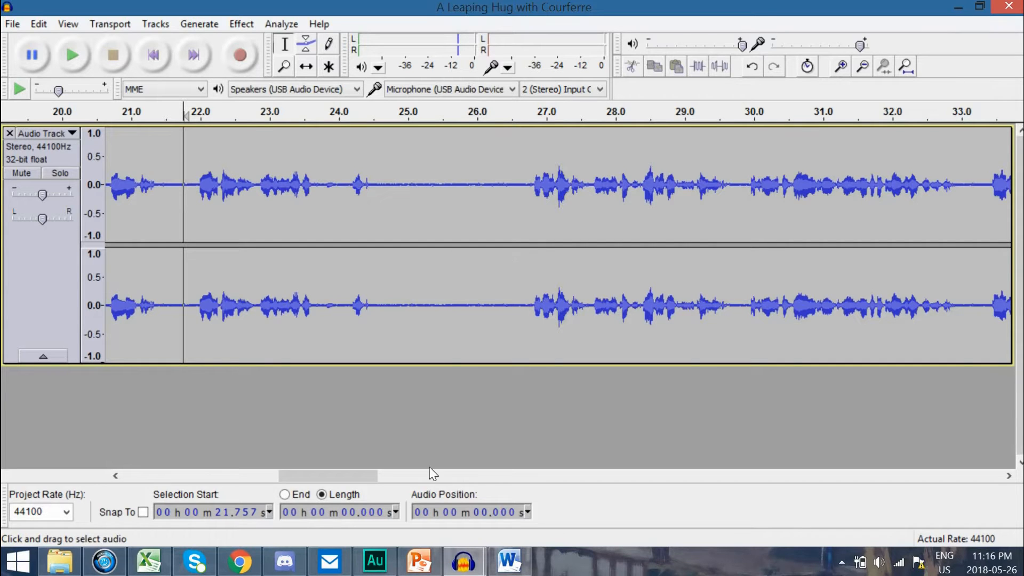
pyautogui.moveTo(347, 475); pyautogui.dragTo(392, 468)
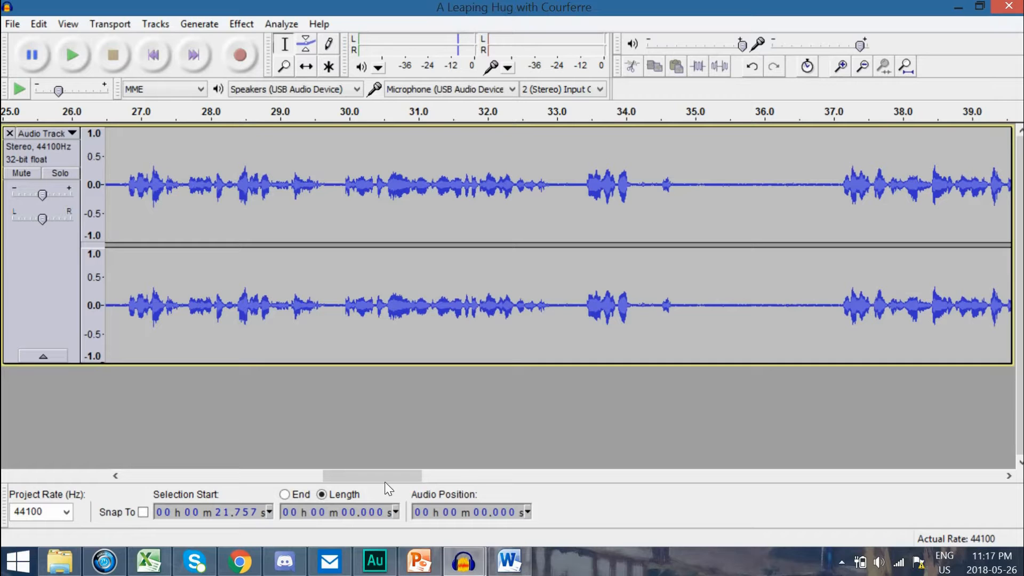
pyautogui.moveTo(378, 478); pyautogui.dragTo(452, 482)
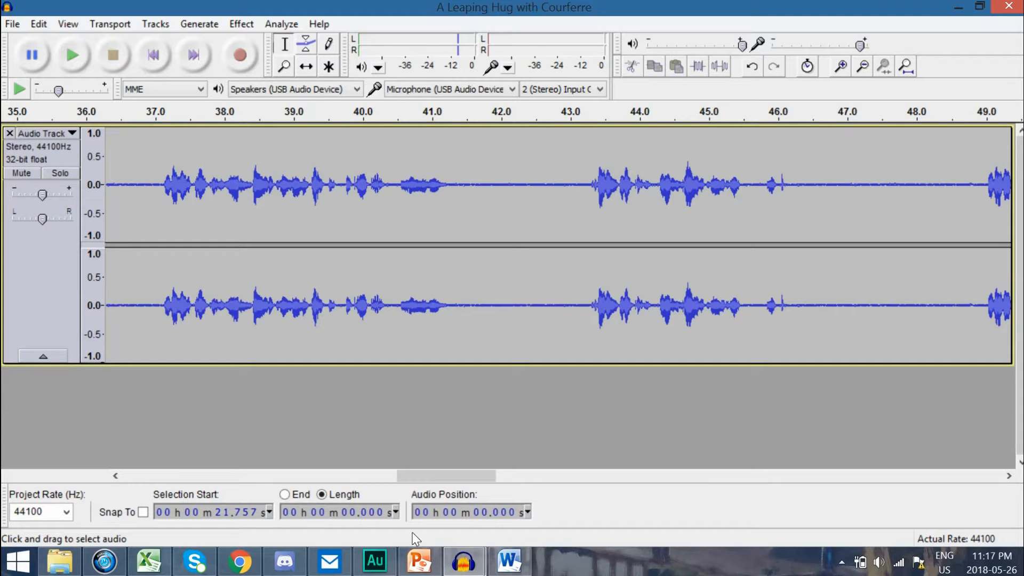
pyautogui.moveTo(493, 476); pyautogui.dragTo(426, 468)
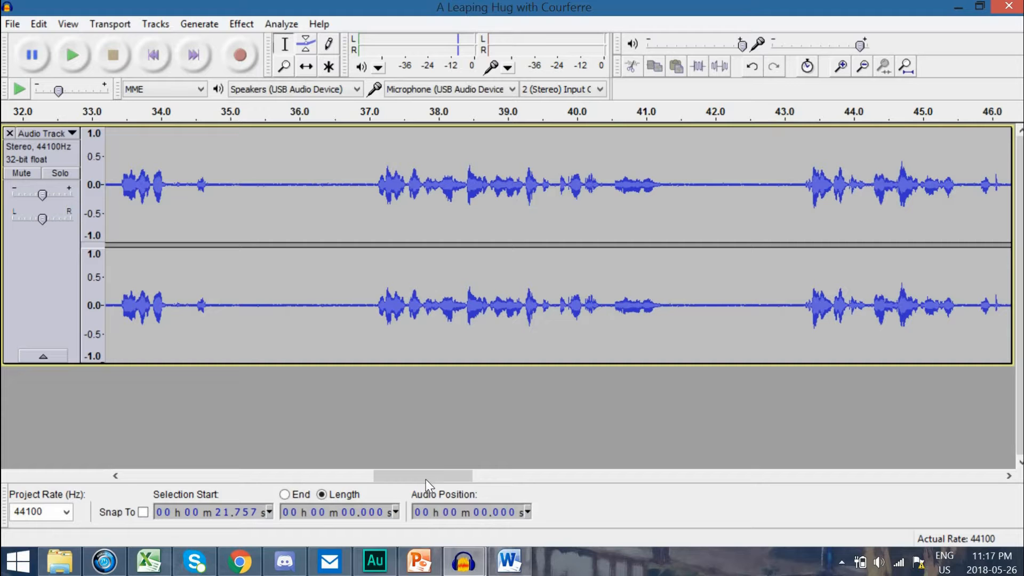
pyautogui.moveTo(426, 479); pyautogui.dragTo(524, 476)
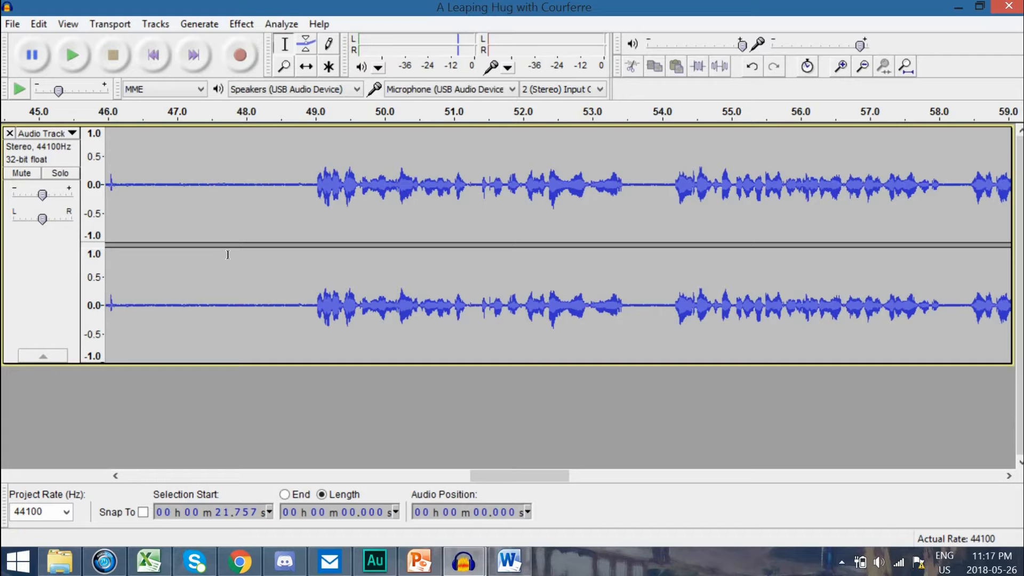
pyautogui.moveTo(536, 477); pyautogui.dragTo(516, 479)
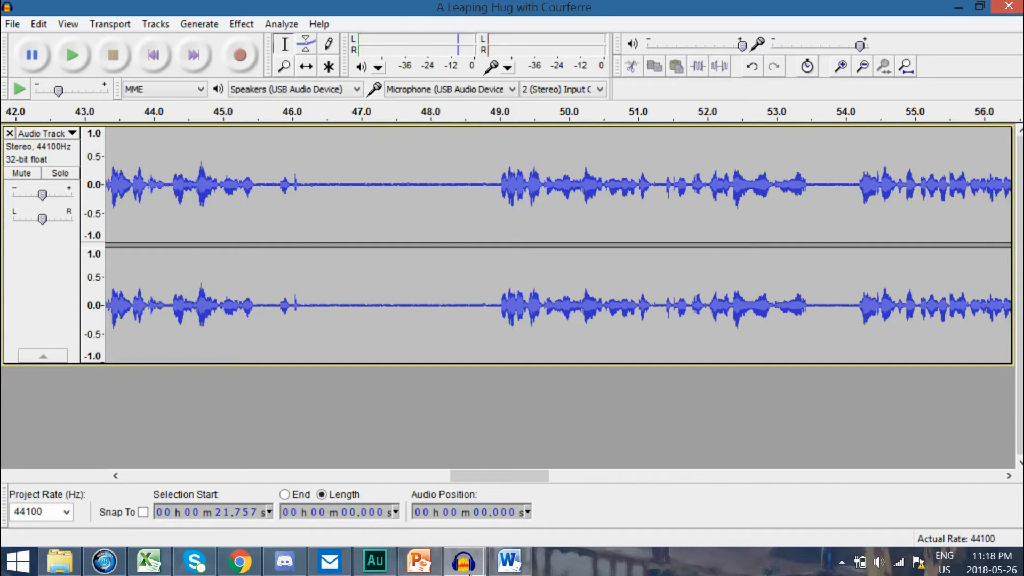
# - Consult the "How to Read" slide in PowerPoint again and switch back to the "A Leaping Hug with Courferre" project in Audacity
pyautogui.moveTo(469, 574)
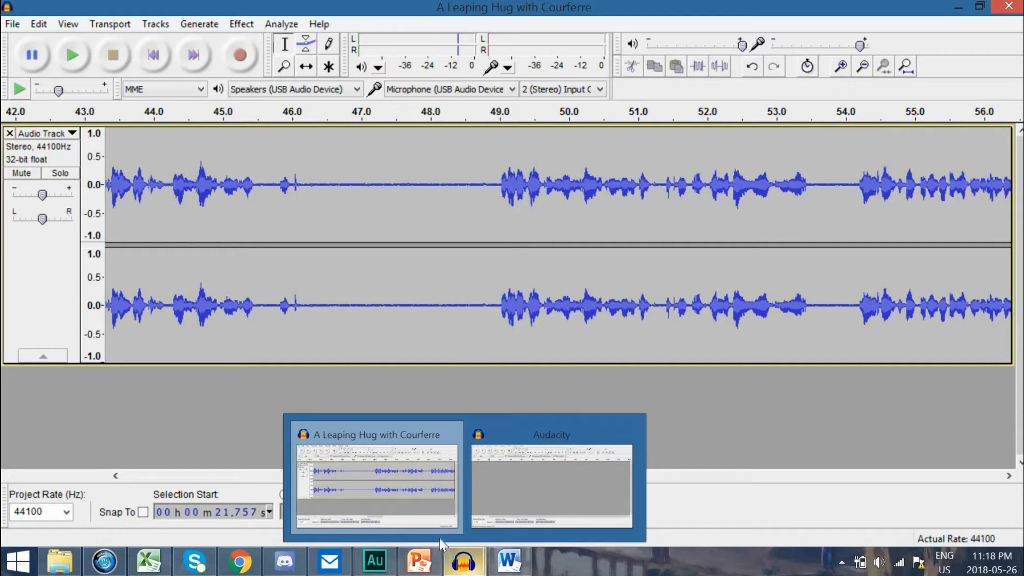
pyautogui.click(420, 560)
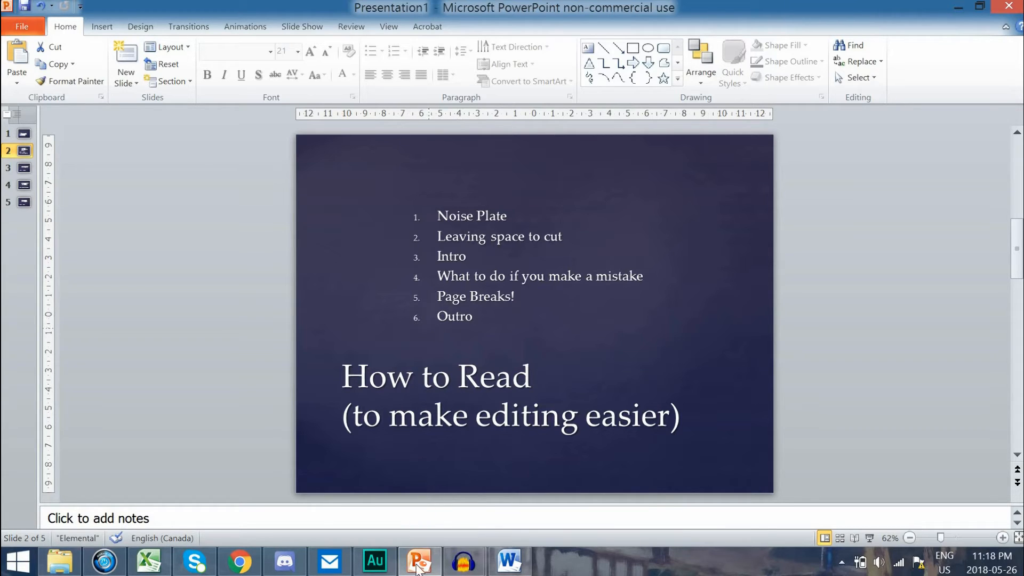
pyautogui.moveTo(463, 561)
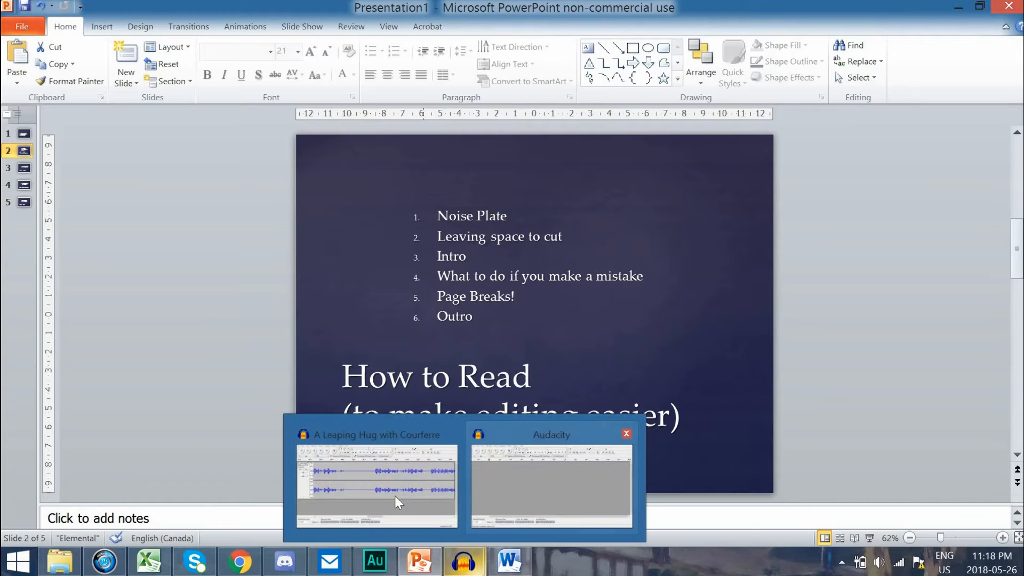
pyautogui.click(395, 495)
# - Examine the closing part of the waveform, from about 1:25 to the track's end, for the outro and trailing silence
pyautogui.moveTo(468, 476); pyautogui.dragTo(733, 476)
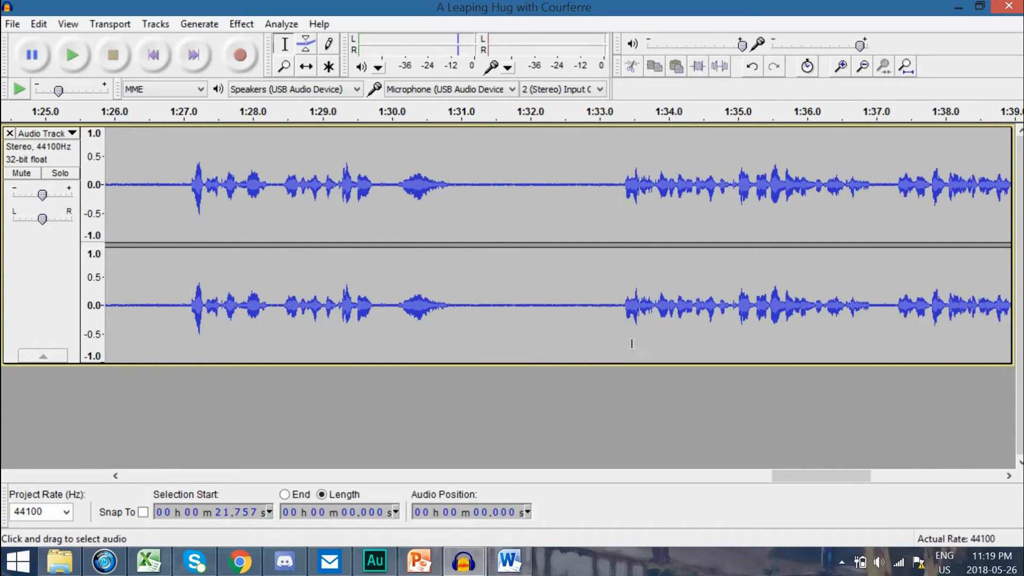
pyautogui.moveTo(827, 470); pyautogui.dragTo(936, 462)
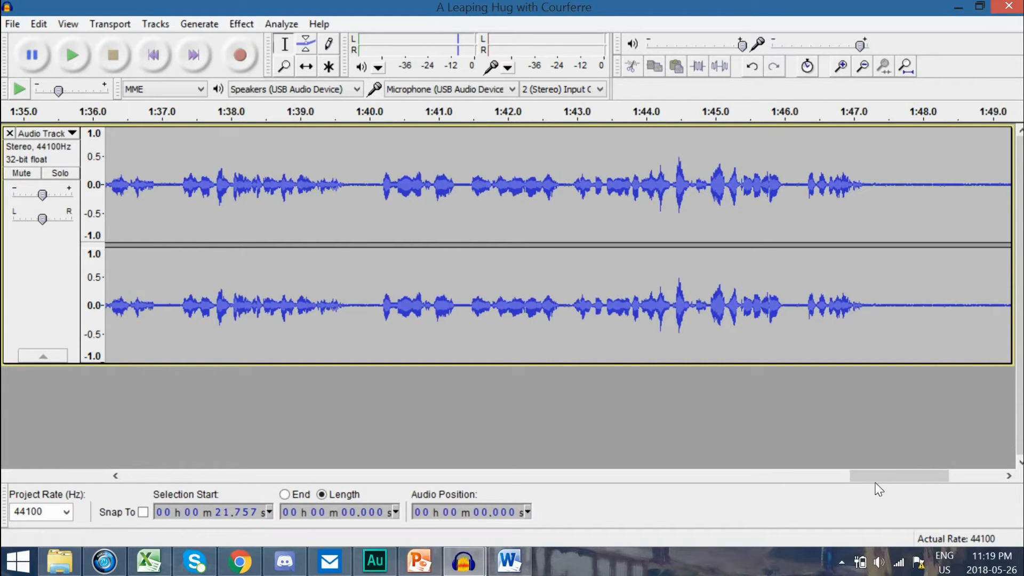
pyautogui.moveTo(883, 484); pyautogui.dragTo(915, 459)
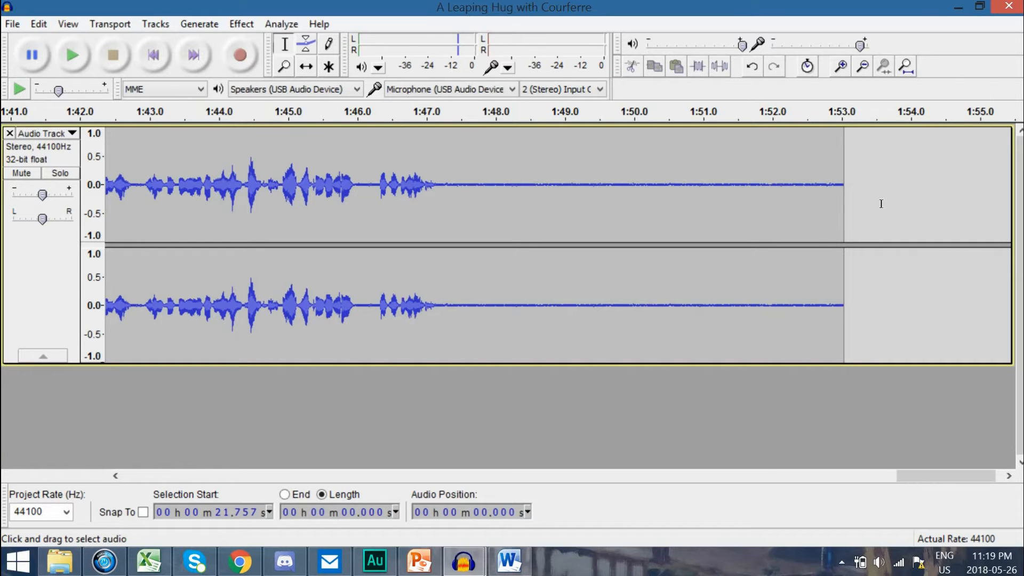
pyautogui.moveTo(967, 479); pyautogui.dragTo(841, 467)
pyautogui.moveTo(965, 444); pyautogui.dragTo(910, 446)
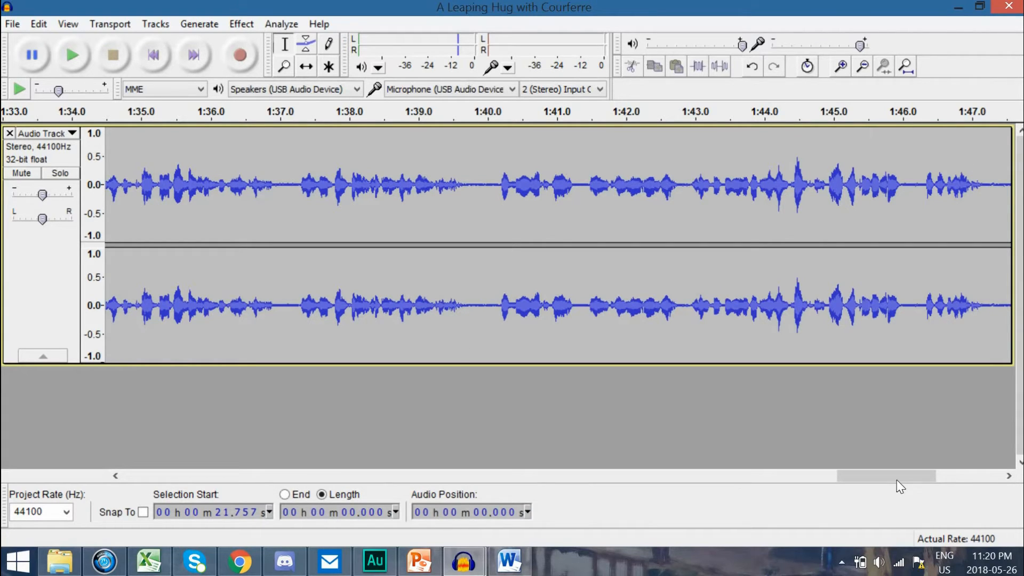
pyautogui.moveTo(924, 478); pyautogui.dragTo(951, 477)
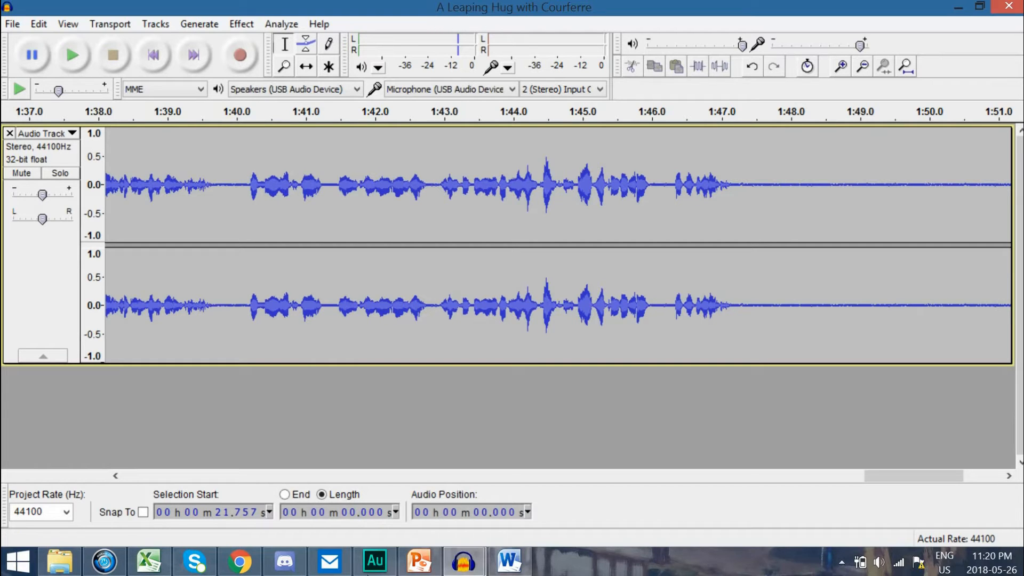
# - Switch to PowerPoint and advance to the "How to Record" slide
pyautogui.click(370, 569)
pyautogui.click(464, 560)
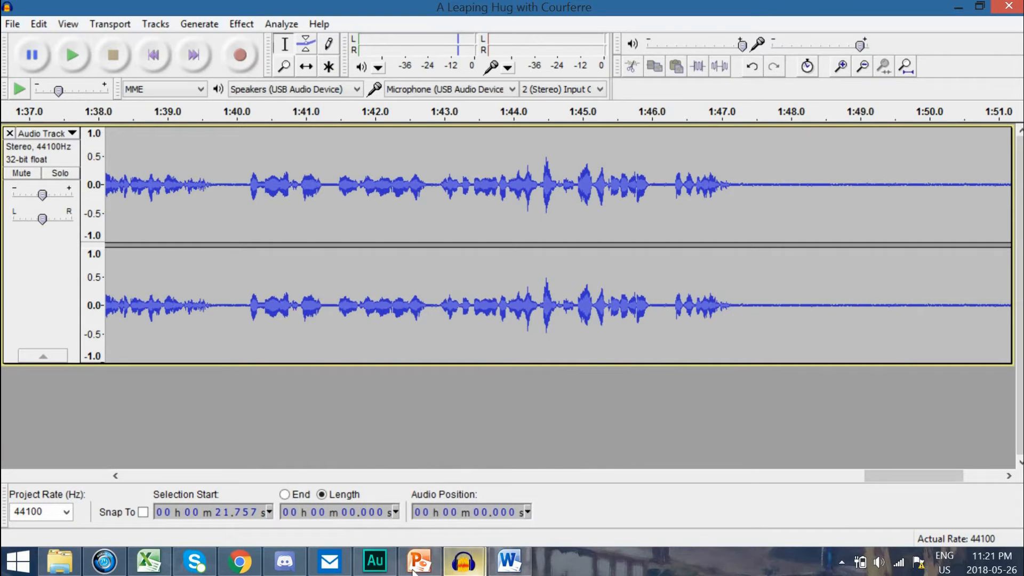
pyautogui.click(415, 570)
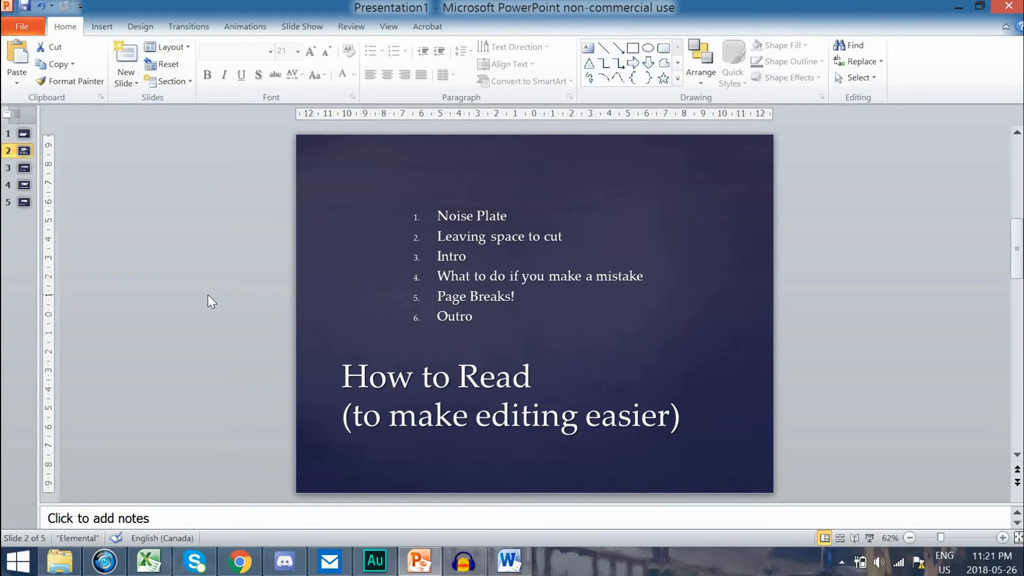
pyautogui.scroll(-1, 208, 296)
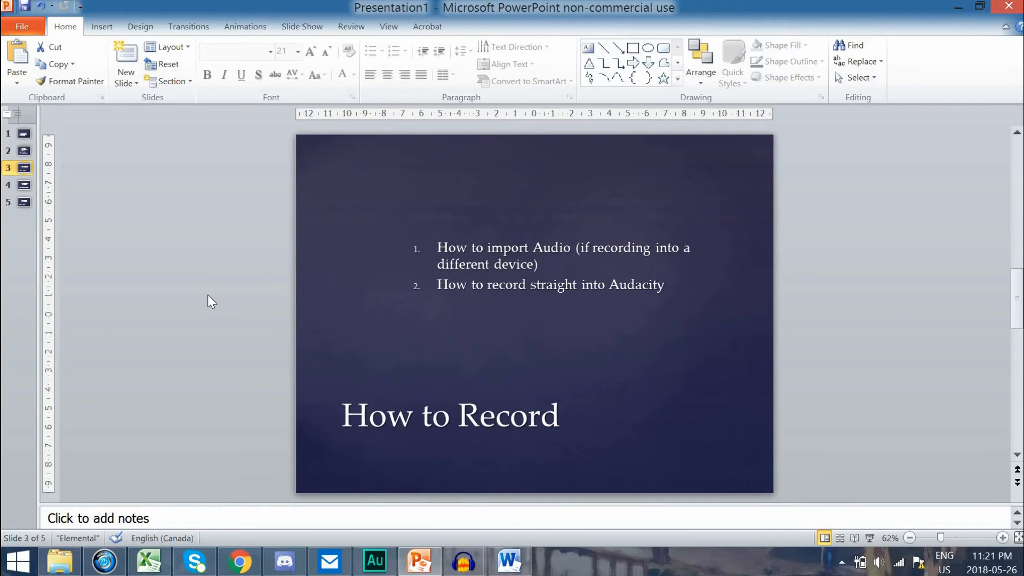
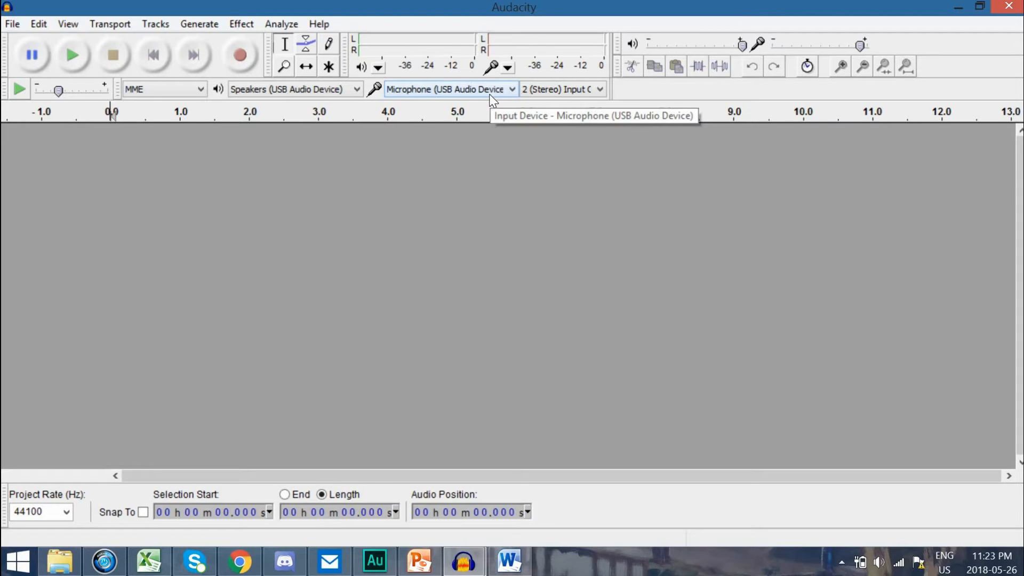
# - Choose Microphone (USB Audio Device) as the recording device and Speakers (USB Audio Device) as the playback device
pyautogui.click(458, 89)
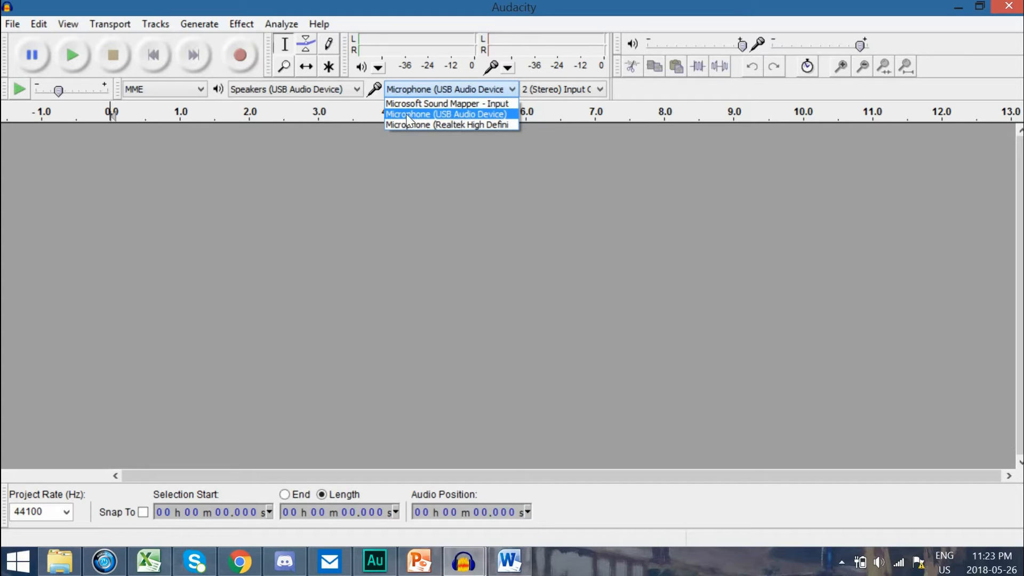
pyautogui.click(450, 114)
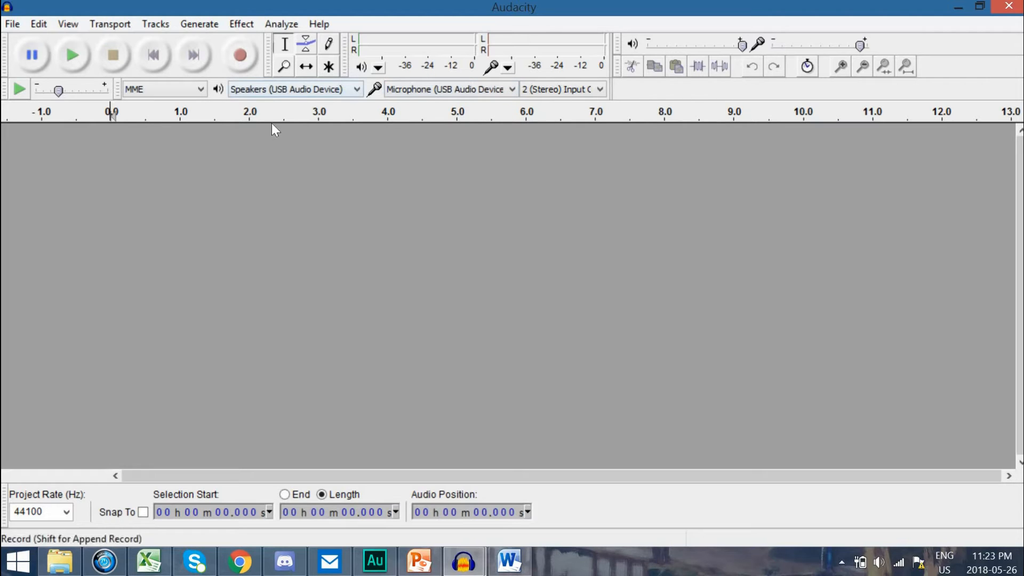
pyautogui.click(292, 88)
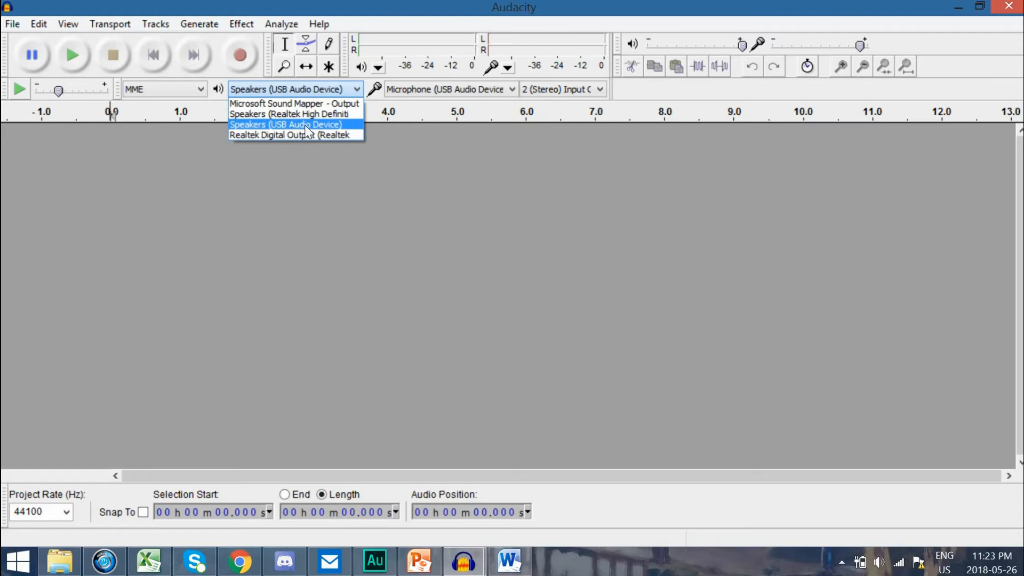
pyautogui.click(305, 125)
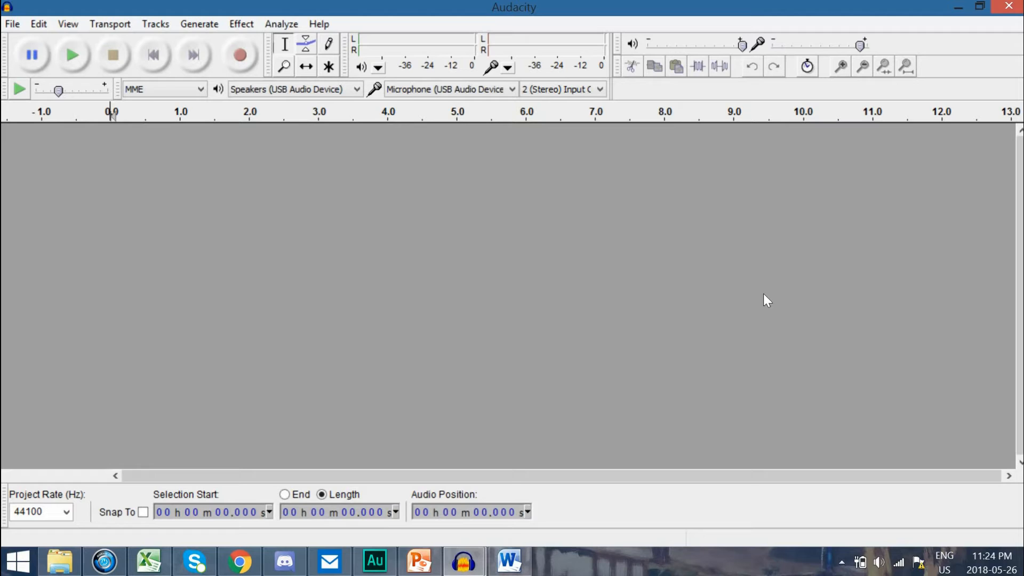
pyautogui.click(329, 91)
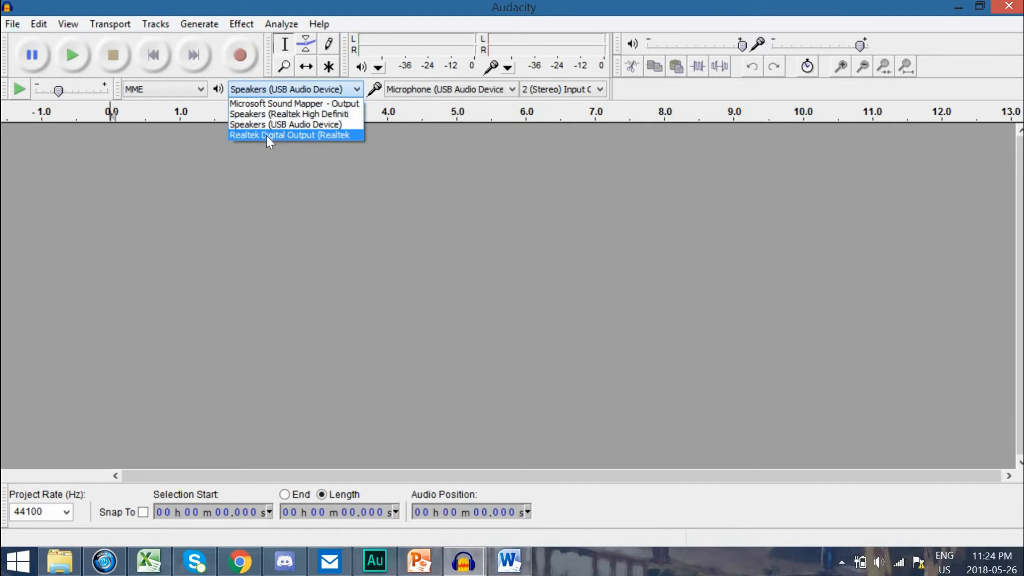
pyautogui.click(272, 126)
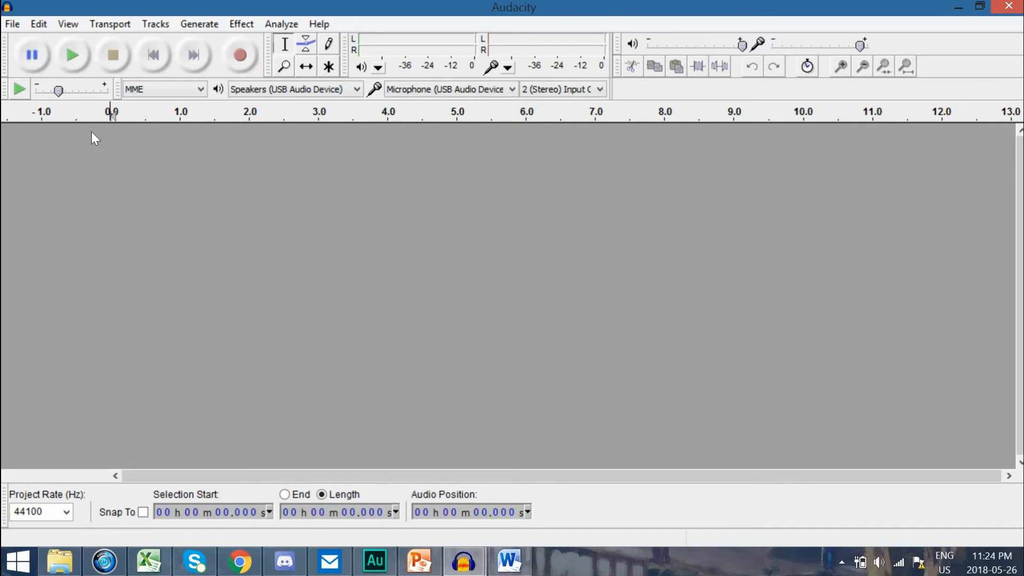
# - Open the recording 151229_009 from the Witchboy folder inside PODFIC's tothewillofthepeople folder
pyautogui.click(11, 24)
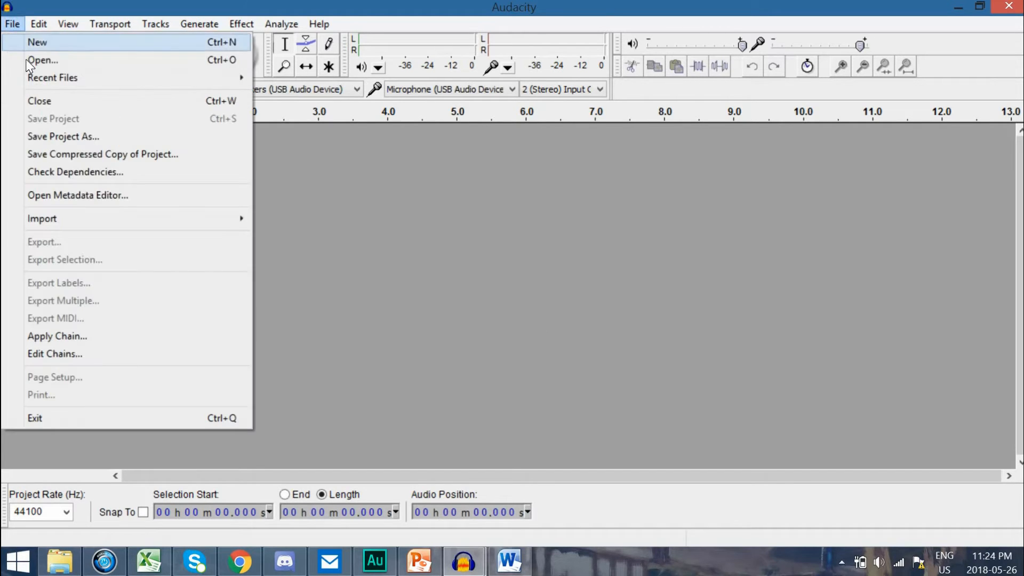
pyautogui.click(43, 60)
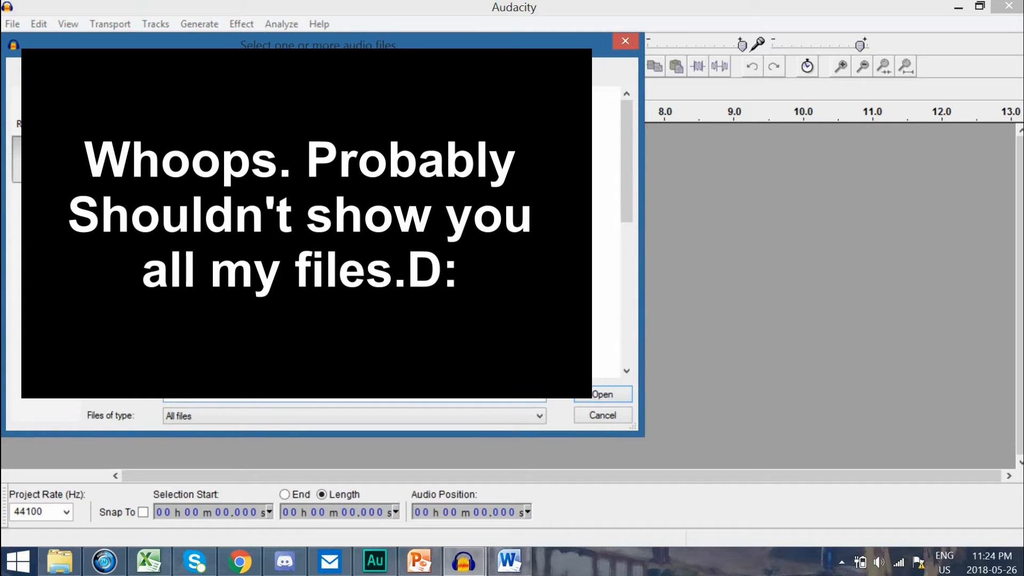
pyautogui.moveTo(625, 151); pyautogui.dragTo(629, 309)
pyautogui.moveTo(630, 275); pyautogui.dragTo(628, 216)
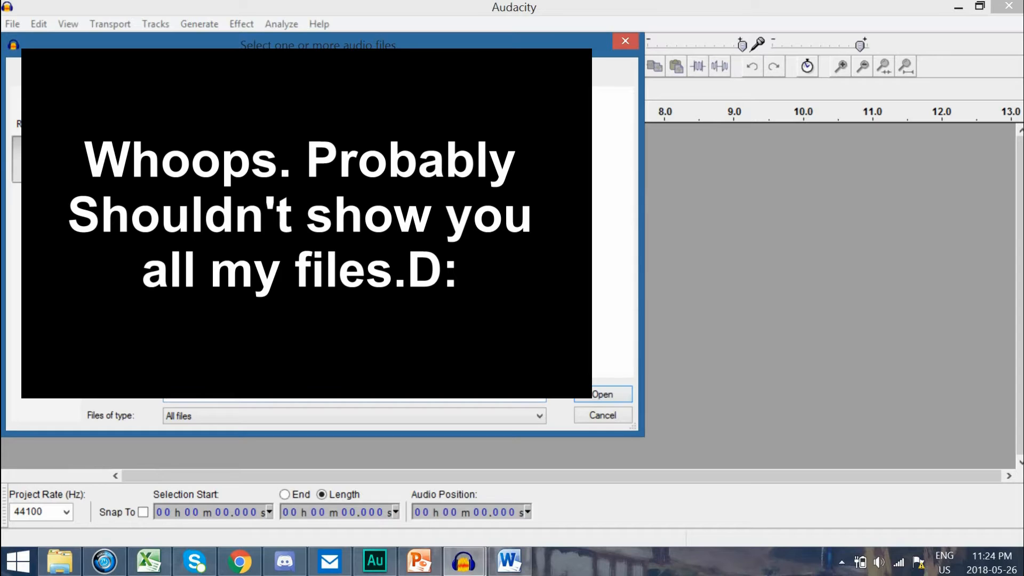
pyautogui.doubleClick(213, 213)
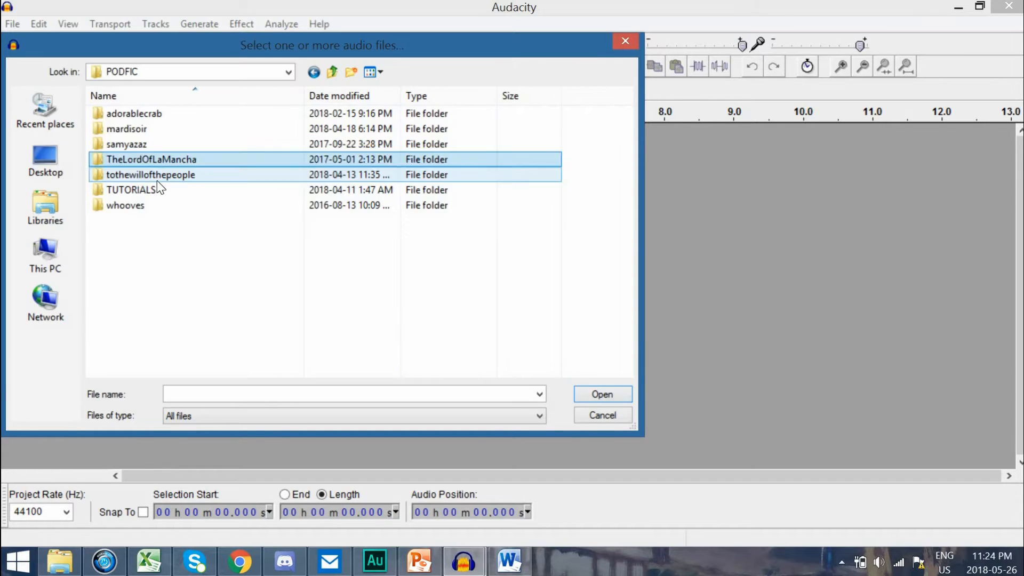
pyautogui.doubleClick(128, 168)
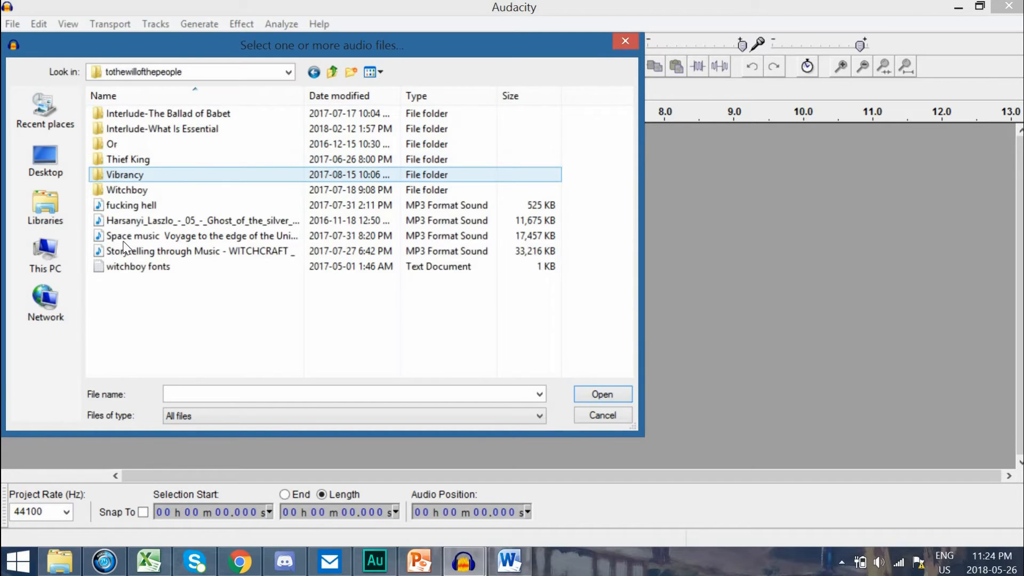
pyautogui.doubleClick(128, 191)
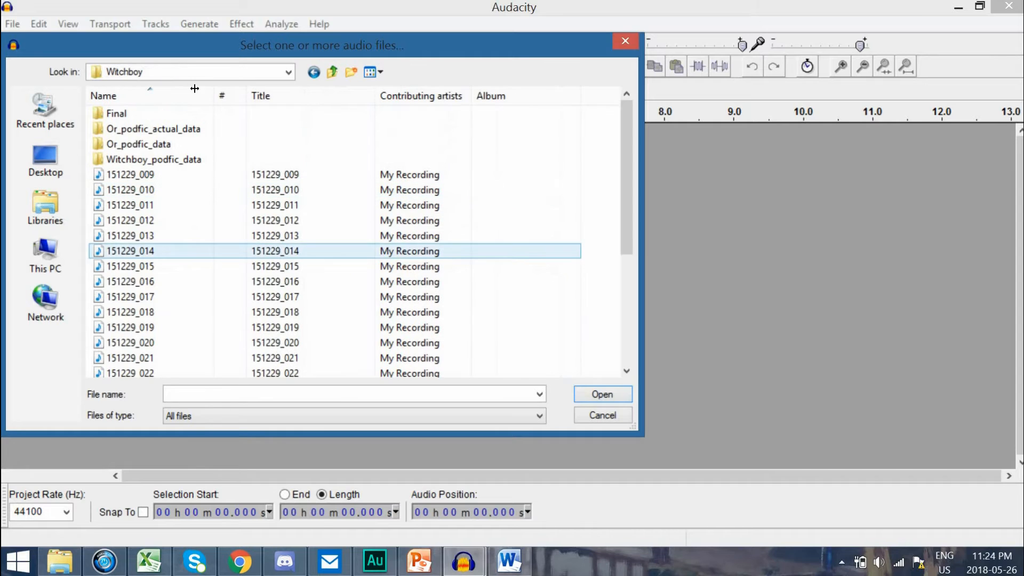
pyautogui.moveTo(626, 197); pyautogui.dragTo(626, 167)
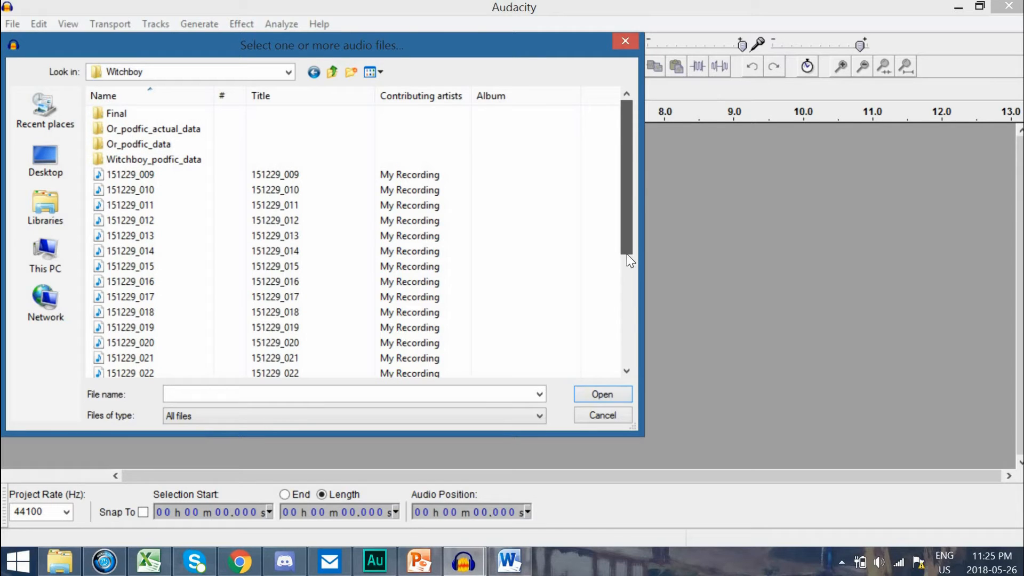
pyautogui.scroll(-3, 626, 262)
pyautogui.scroll(3, 150, 144)
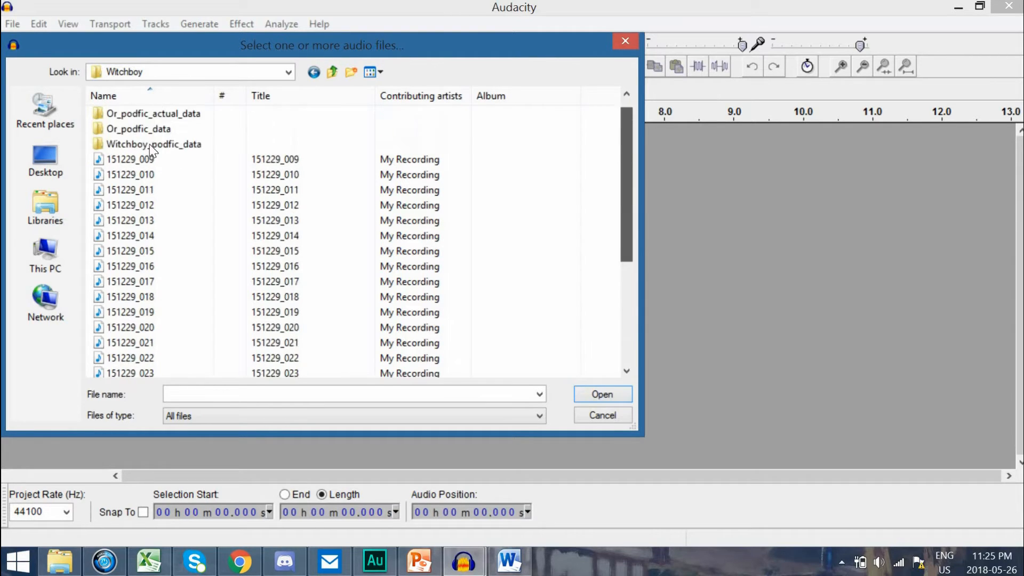
pyautogui.doubleClick(145, 175)
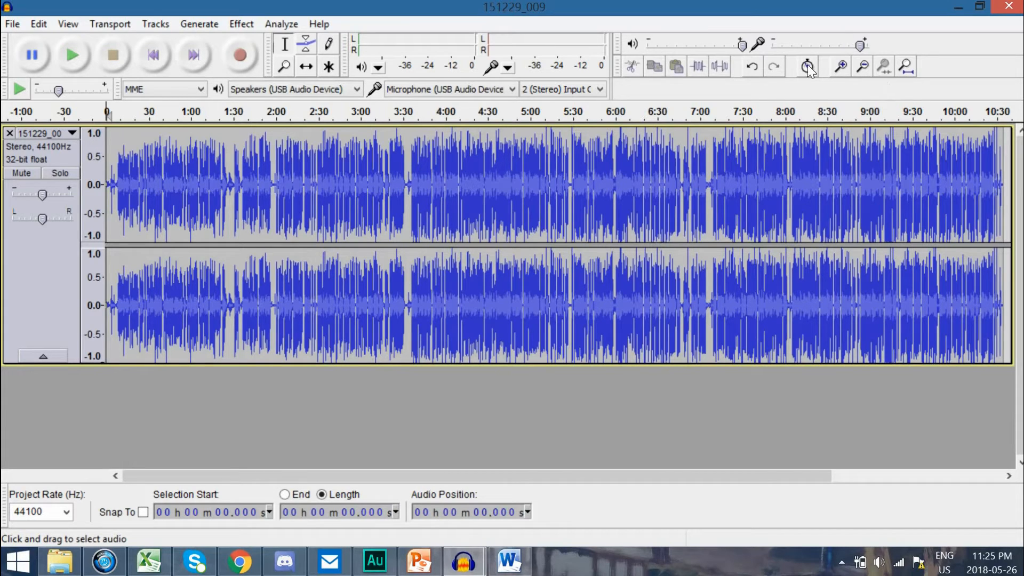
# - Examine the first 40 seconds of the 151229_009 waveform and remove that track from the project
pyautogui.click(842, 68)
pyautogui.click(842, 68)
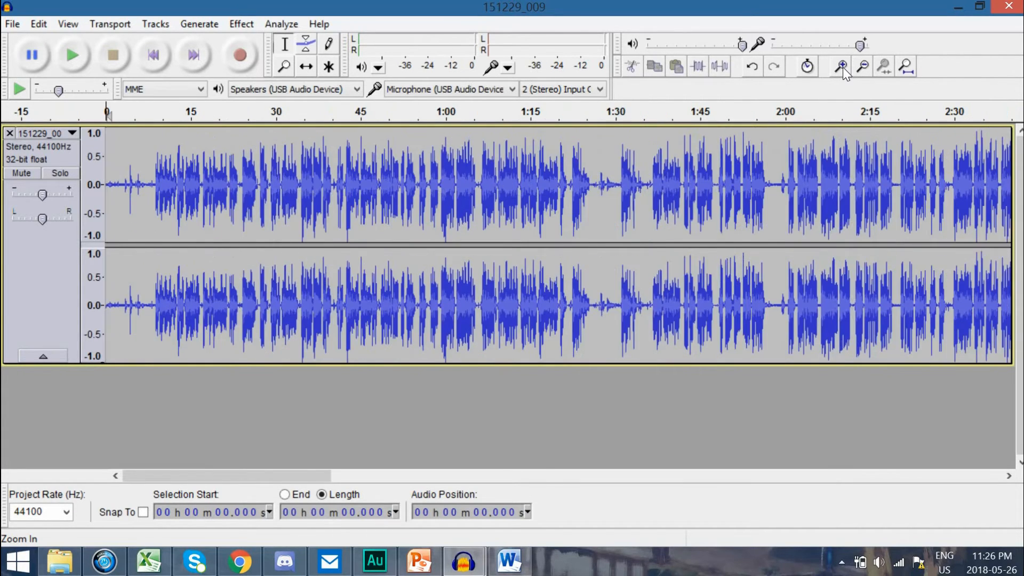
pyautogui.click(842, 68)
pyautogui.click(840, 70)
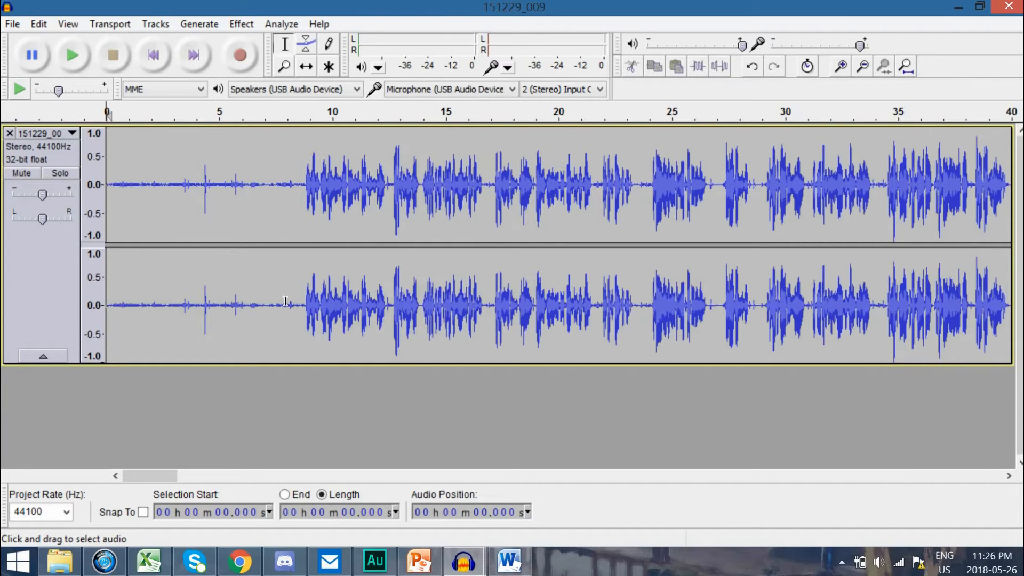
pyautogui.click(9, 134)
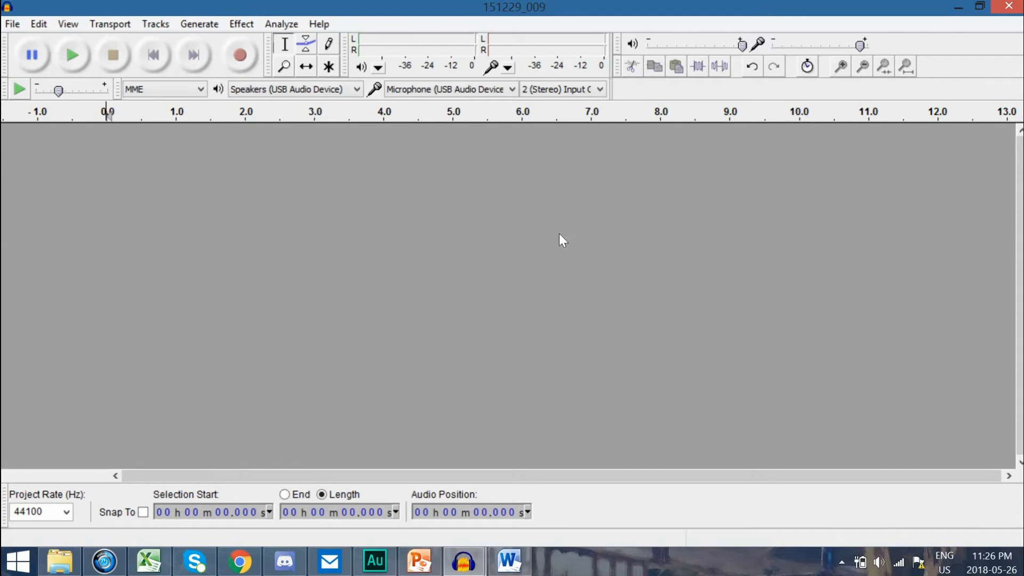
# - Record a stereo track about 23 seconds long and a second take about 6 seconds long from the timeline's start
pyautogui.click(243, 55)
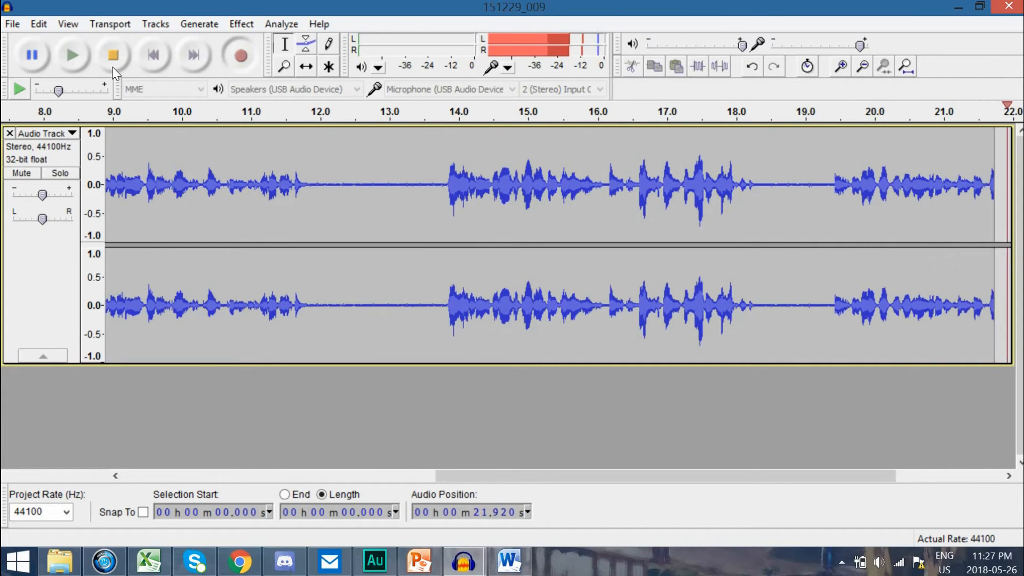
pyautogui.click(112, 55)
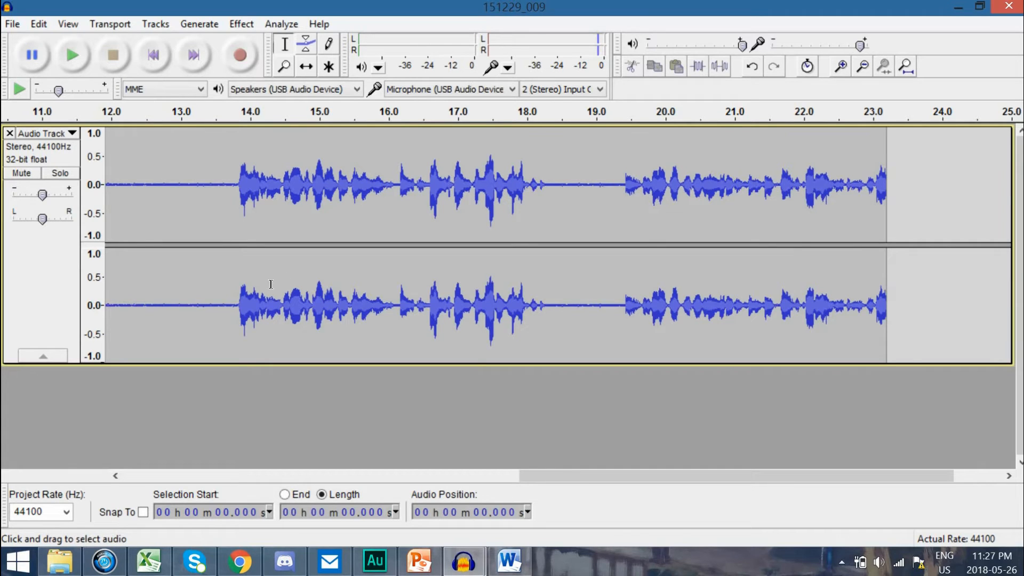
pyautogui.click(239, 61)
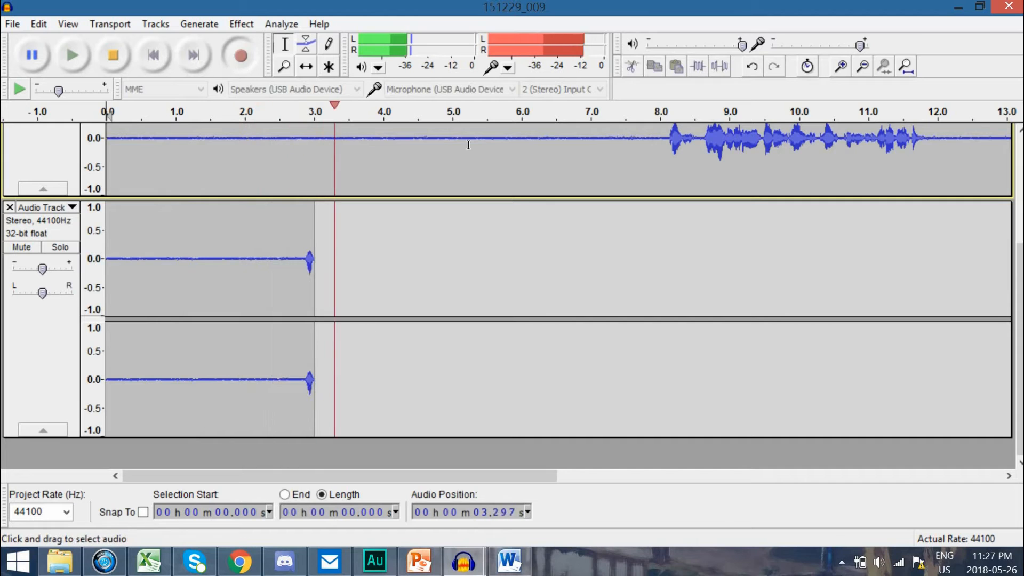
pyautogui.click(113, 55)
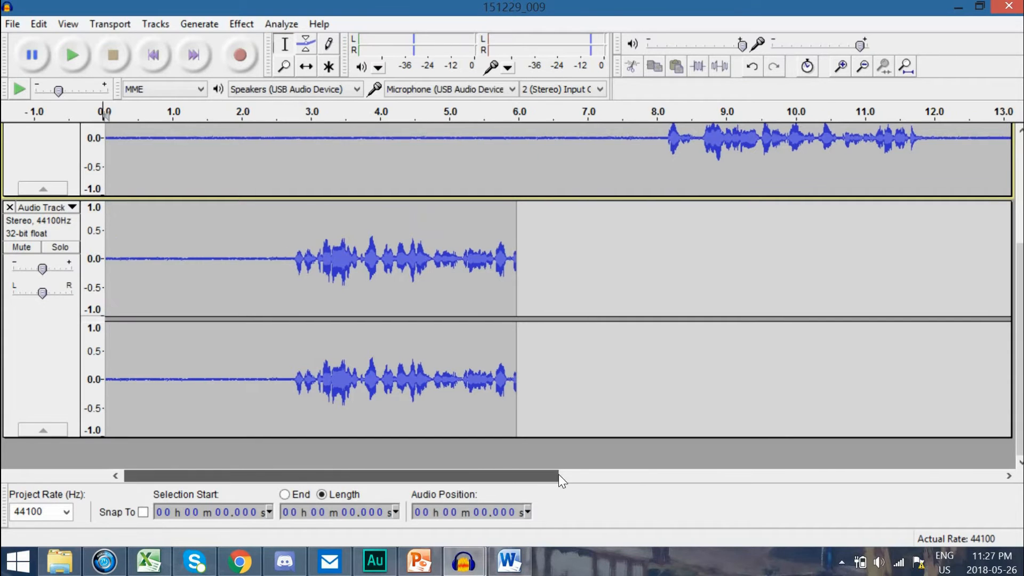
# - Record a third track from 22.872 s, near the first track's end, to about 42 s, switching to Chrome and back to Audacity during recording
pyautogui.moveTo(558, 475); pyautogui.dragTo(935, 475)
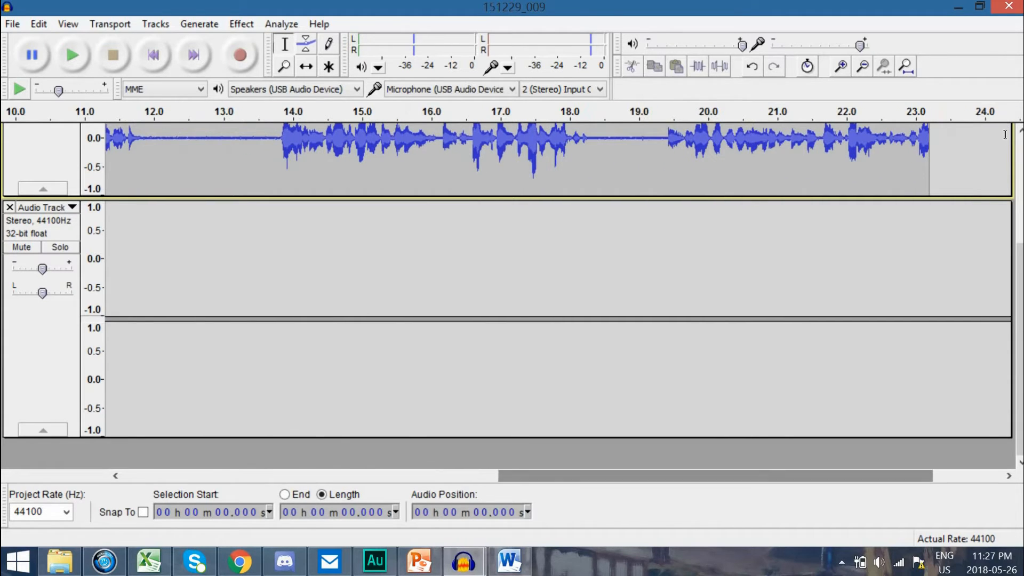
pyautogui.click(908, 179)
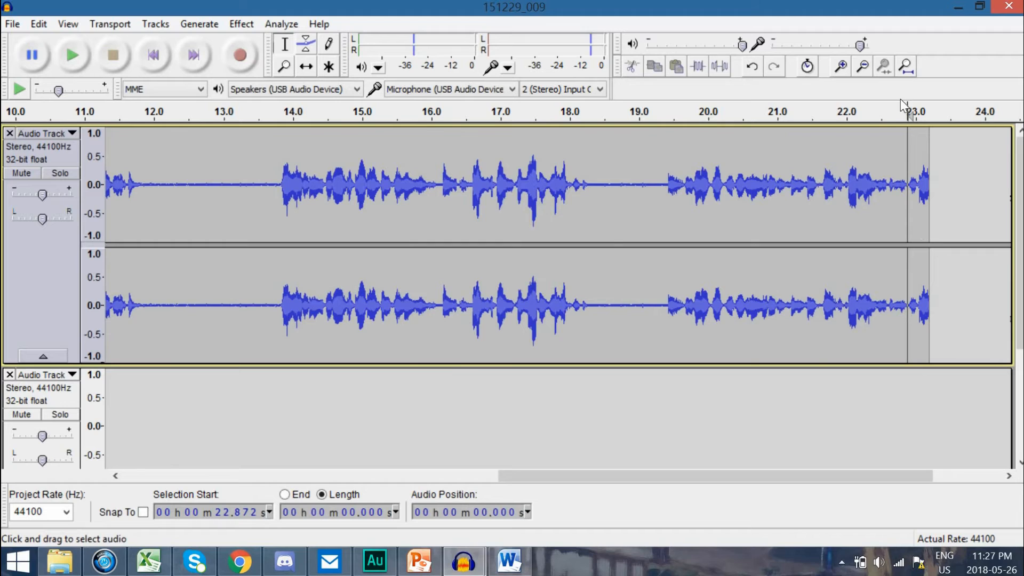
pyautogui.click(241, 53)
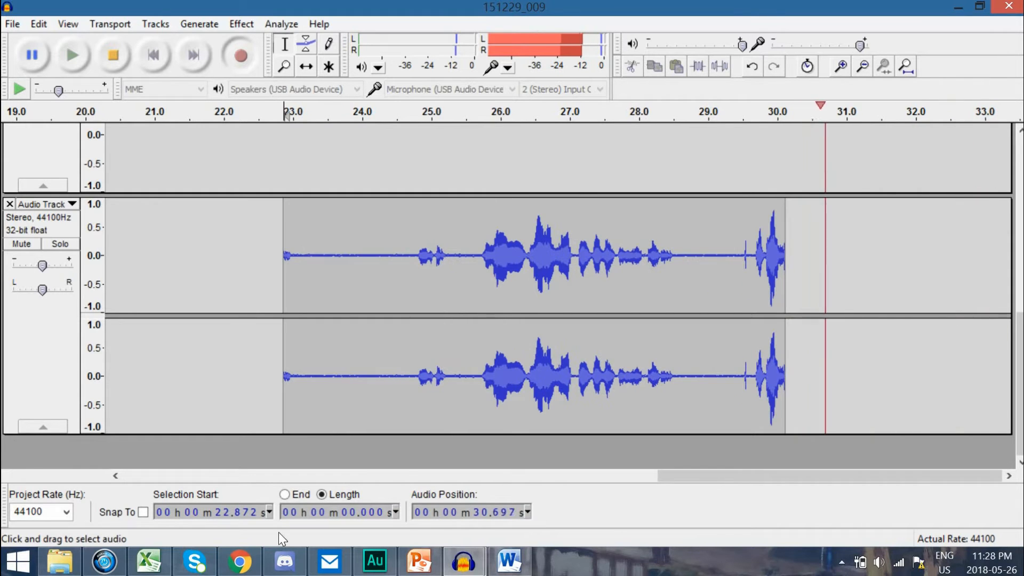
pyautogui.click(240, 565)
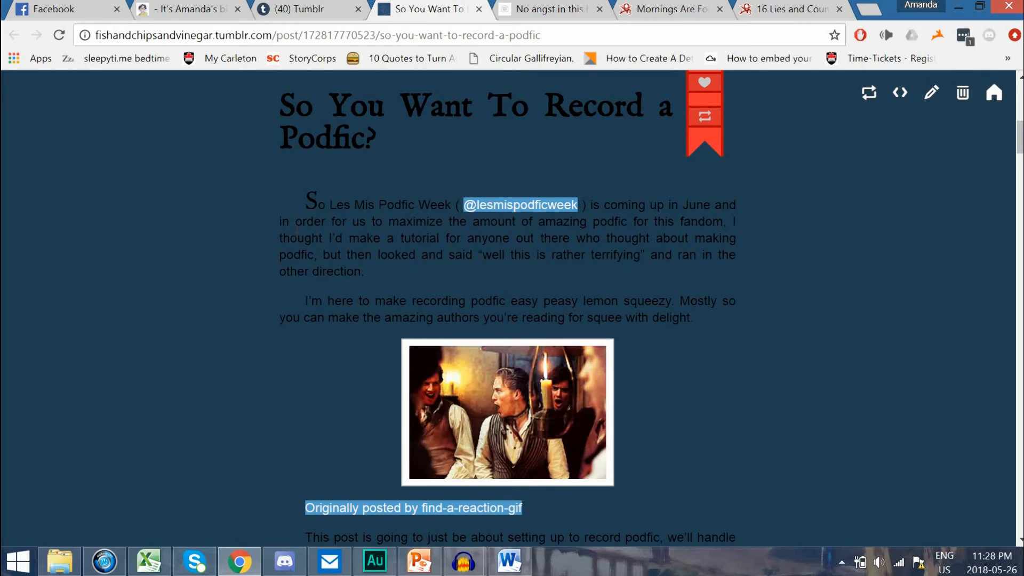
pyautogui.click(450, 573)
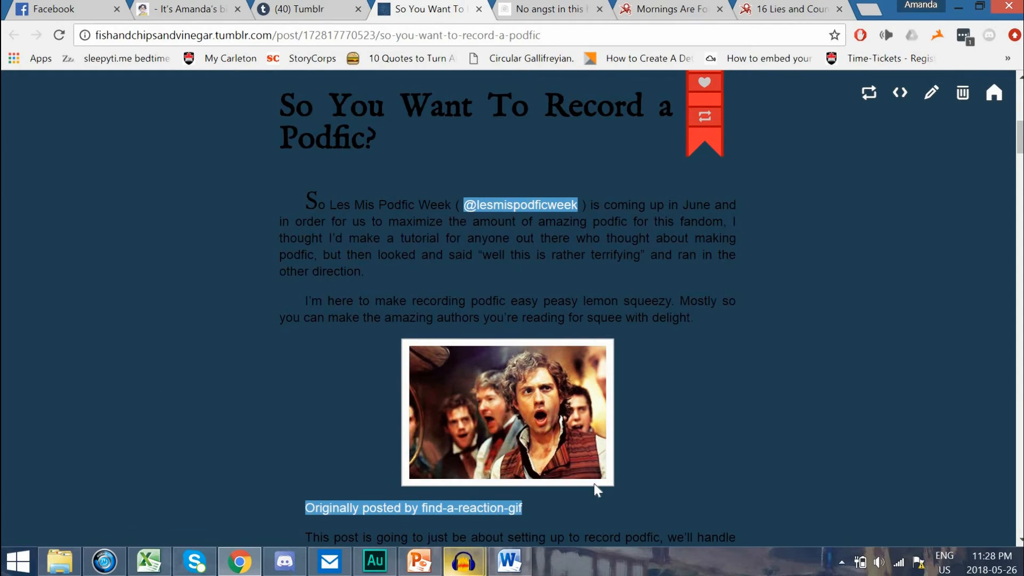
pyautogui.click(594, 484)
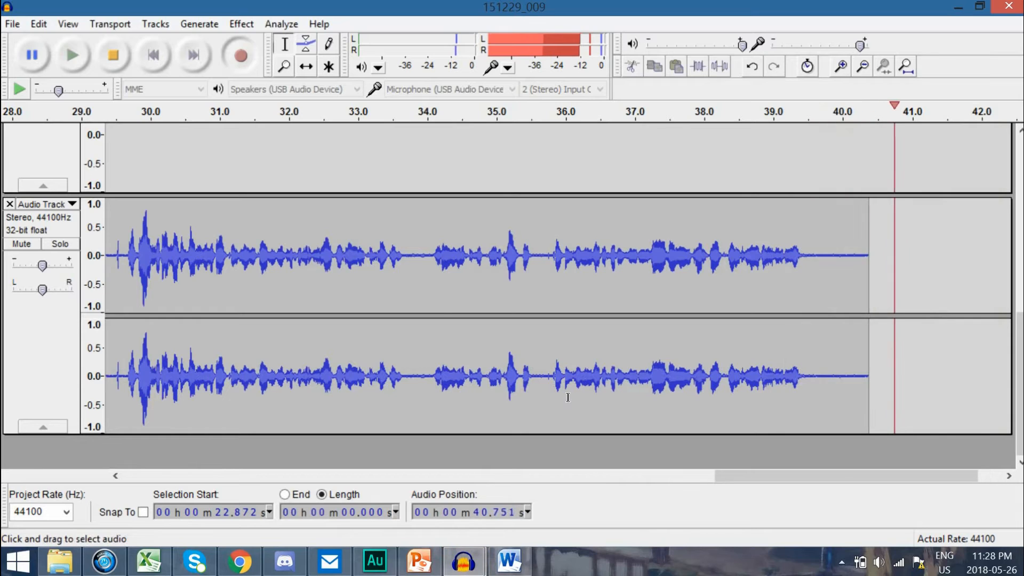
pyautogui.click(112, 56)
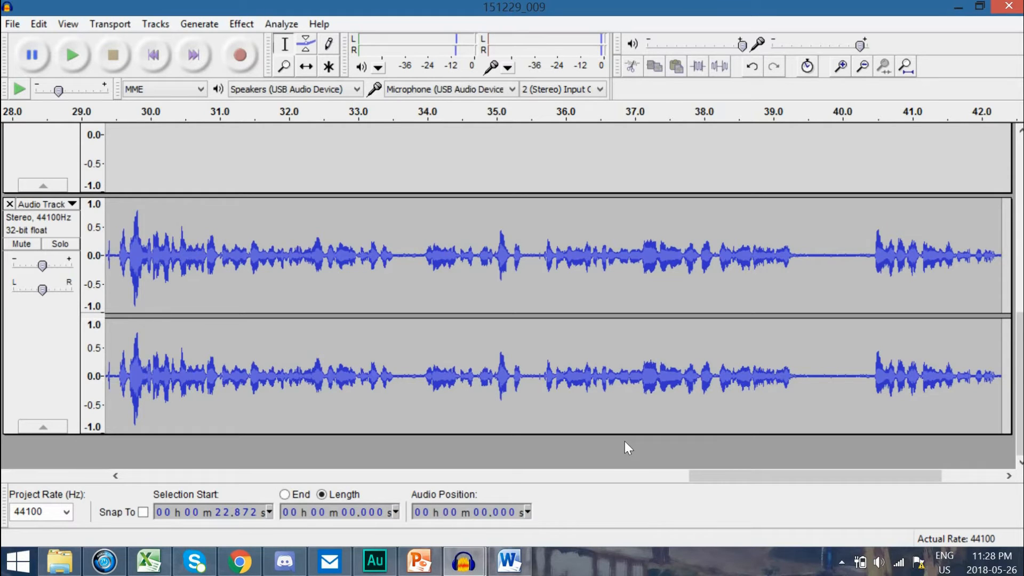
# - Show the "So You Want To Record a Podfic?" page in Chrome and switch back to the recorded tracks in Audacity
pyautogui.click(239, 561)
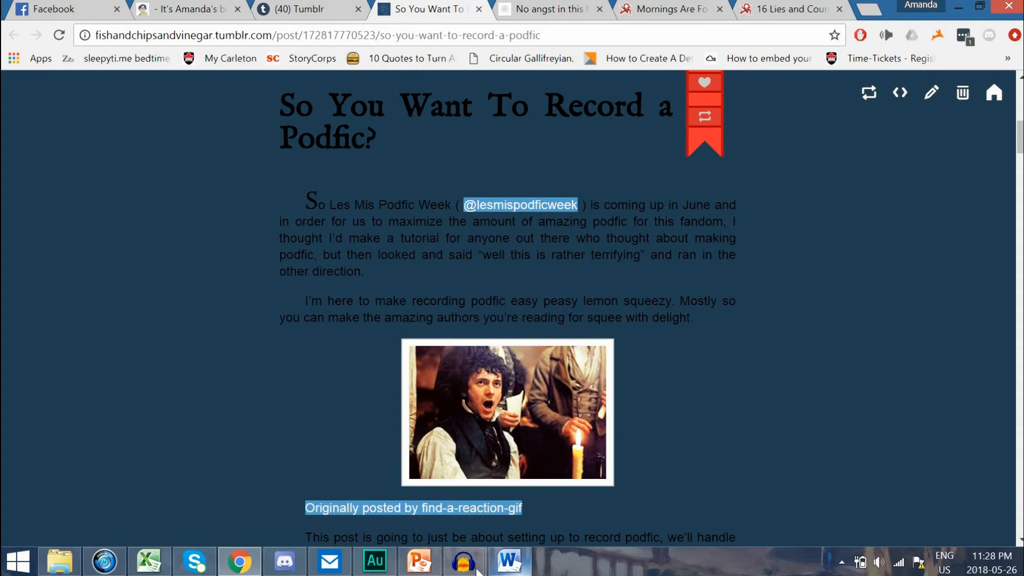
pyautogui.moveTo(463, 560)
pyautogui.click(545, 502)
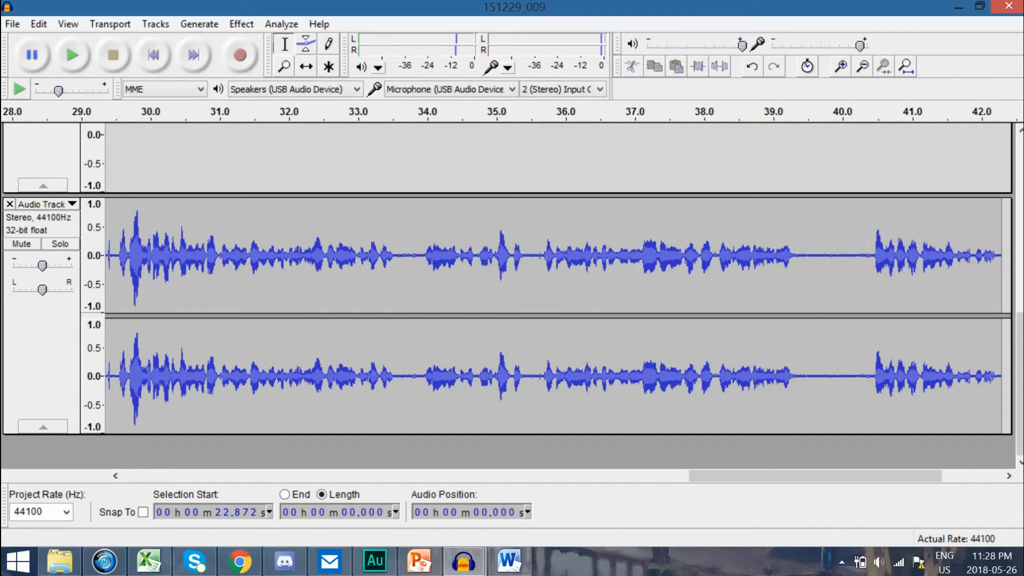
# - Examine around 23 seconds how the third track's start lines up with the first track's end
pyautogui.moveTo(1019, 370); pyautogui.dragTo(1020, 187)
pyautogui.moveTo(807, 475); pyautogui.dragTo(536, 485)
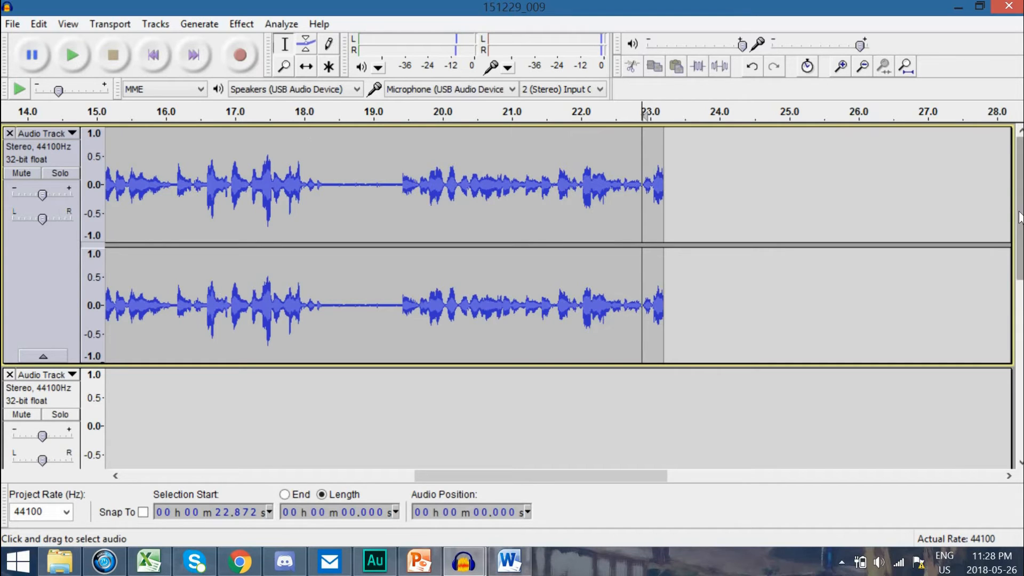
pyautogui.scroll(-2, 1021, 302)
pyautogui.scroll(-8, 1021, 302)
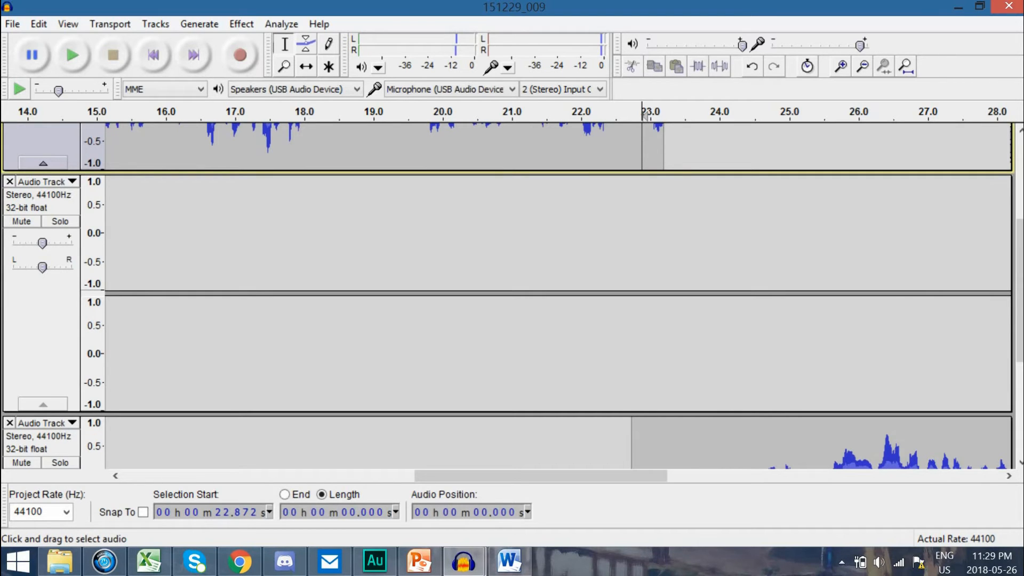
pyautogui.scroll(5, 645, 116)
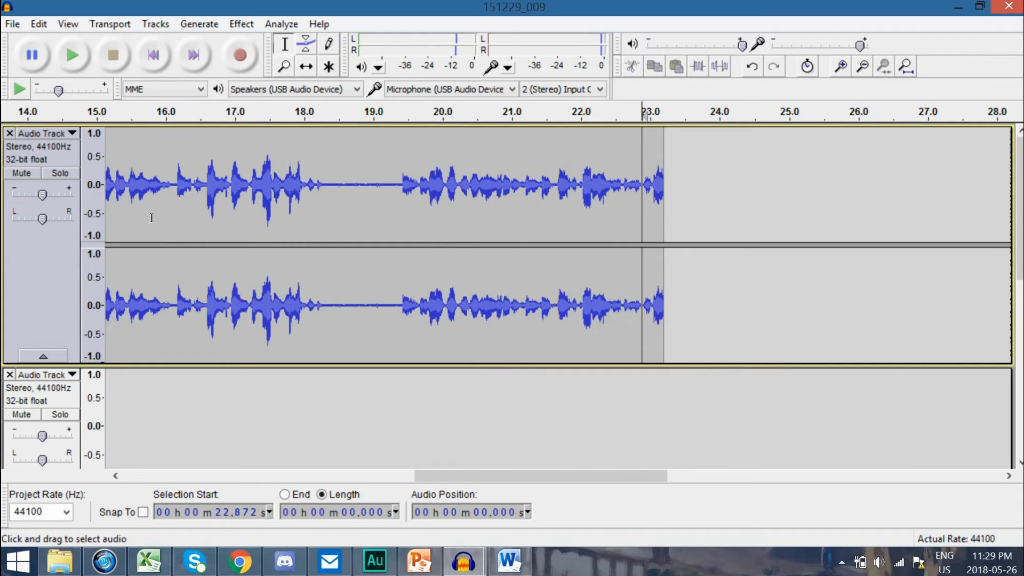
# - Save the project to the Desktop as "Tutorial for Audacity 101"
pyautogui.click(12, 25)
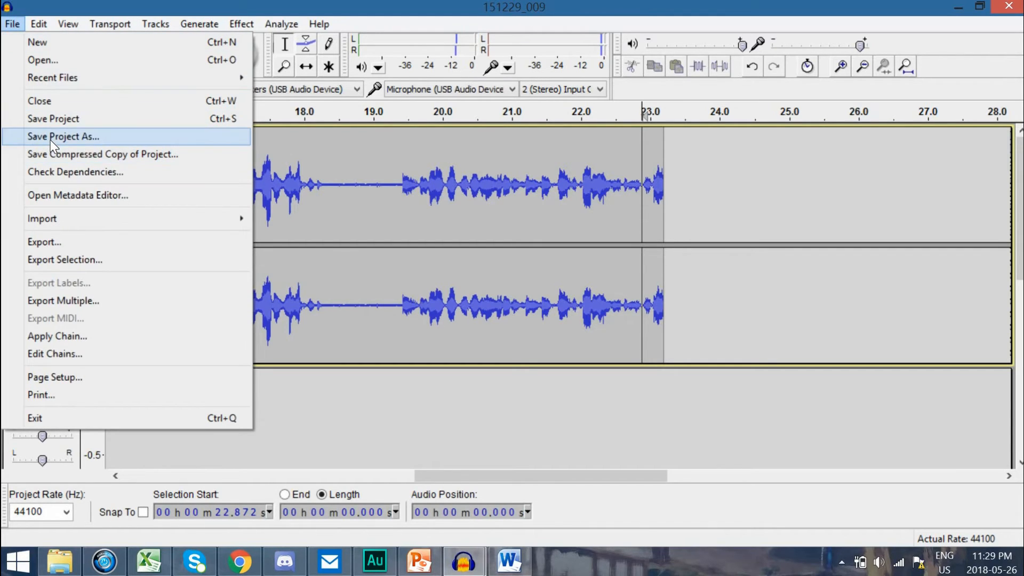
pyautogui.click(50, 138)
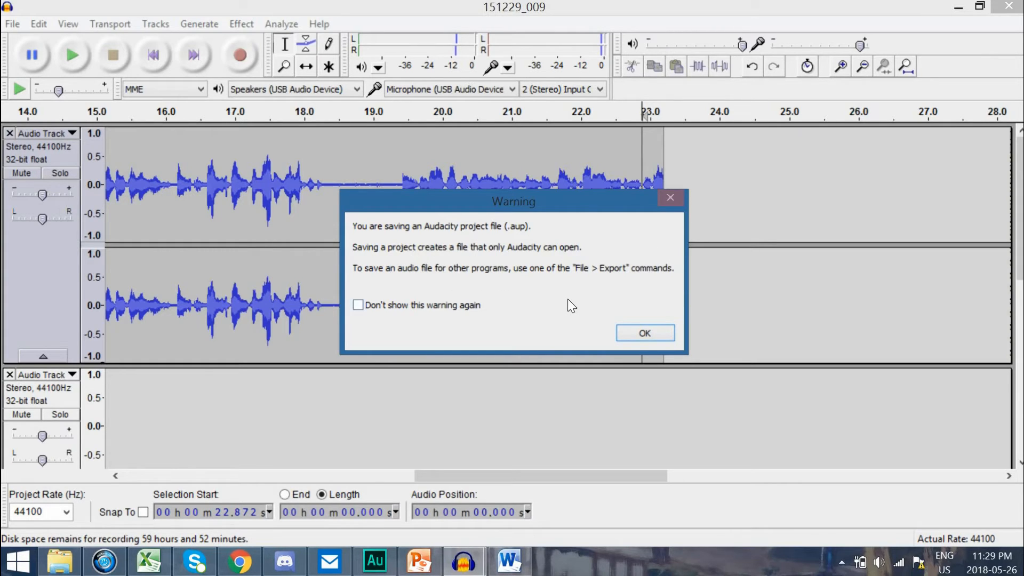
pyautogui.click(645, 334)
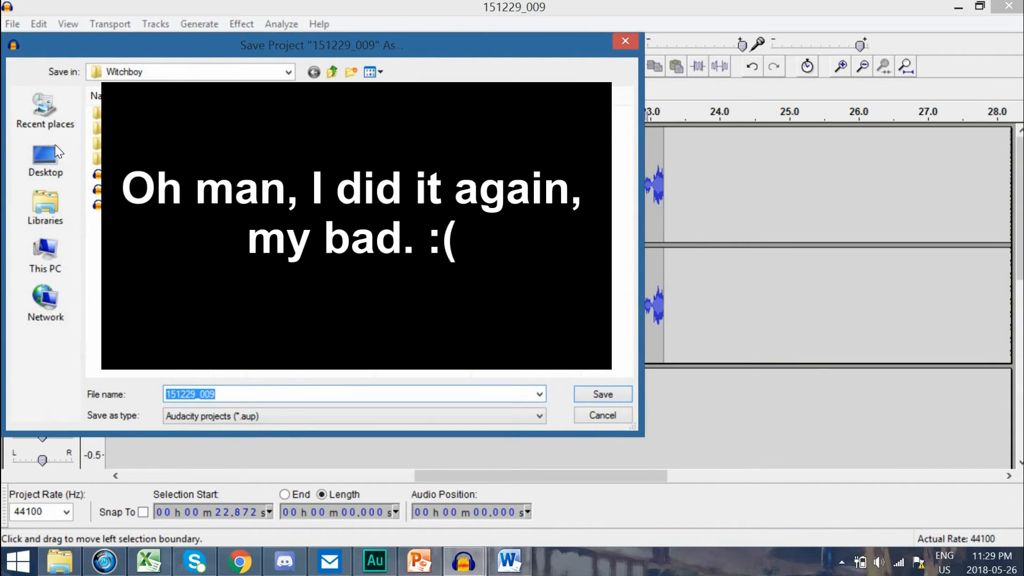
pyautogui.click(53, 151)
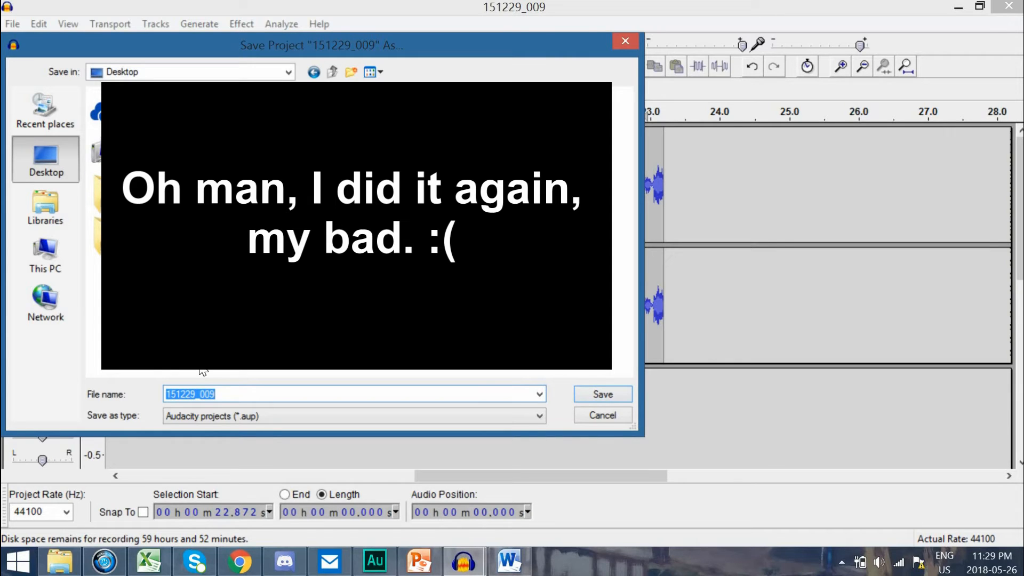
pyautogui.write('Tutorial for Audacity 101')
pyautogui.press('Return')
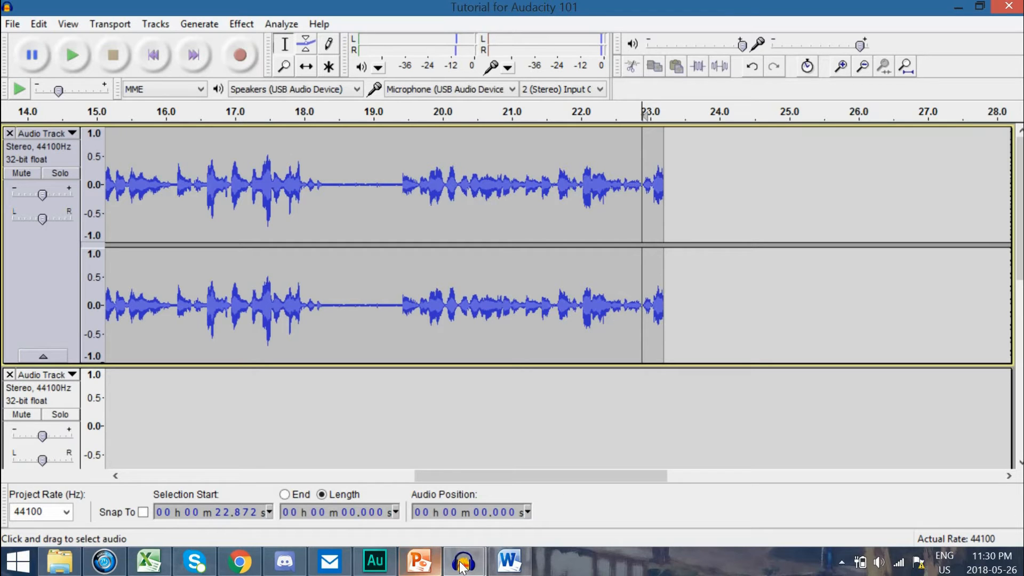
# - Switch to the PowerPoint presentation and show slide 4, "How to use Noise Removal"
pyautogui.click(421, 561)
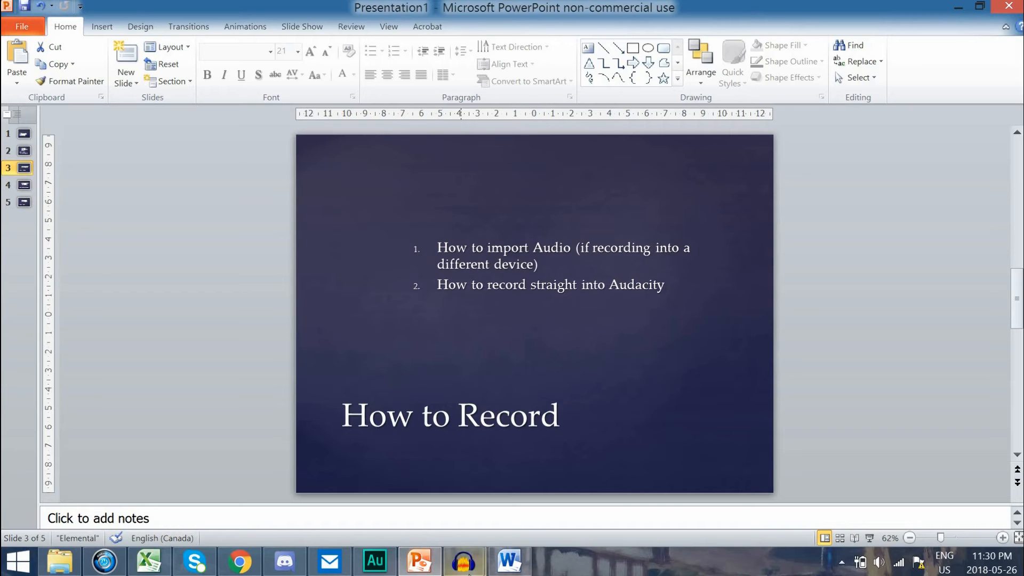
pyautogui.moveTo(463, 561)
pyautogui.click(539, 510)
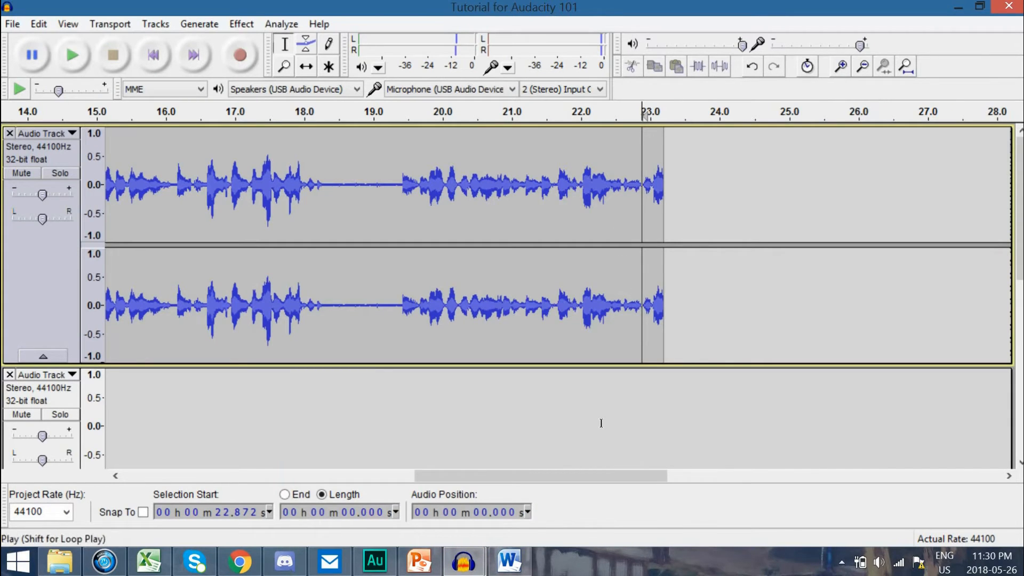
pyautogui.click(419, 561)
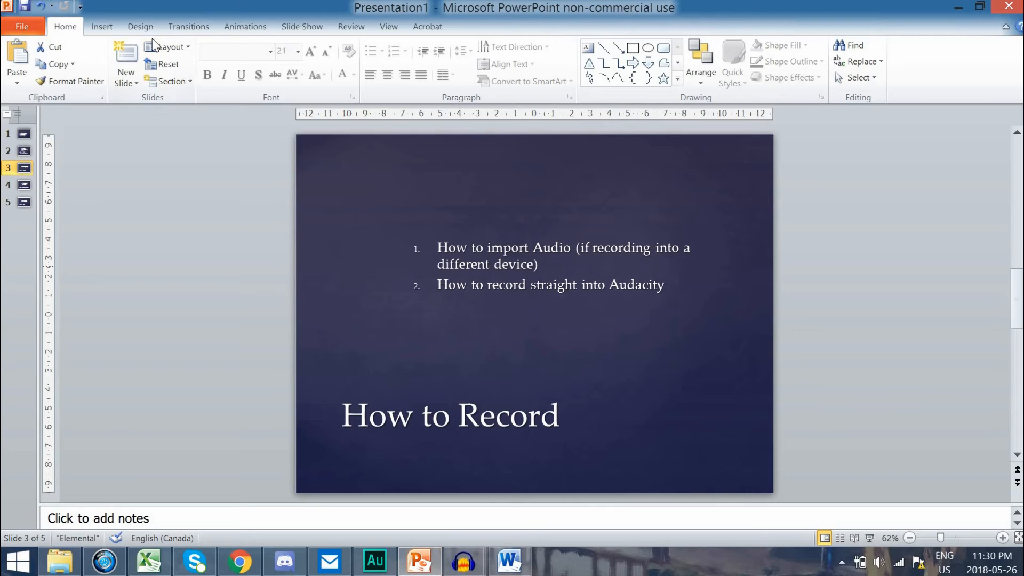
pyautogui.press('Down')
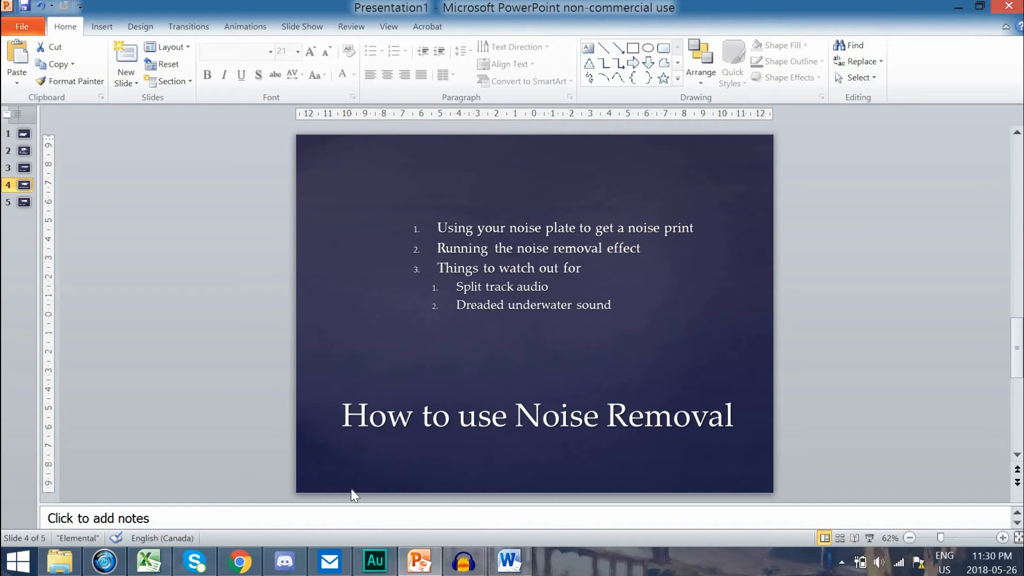
# - Return to the Tutorial for Audacity 101 project in Audacity and select the speechless stretch from about 0.8 to 7.35 s in the first track
pyautogui.moveTo(463, 561)
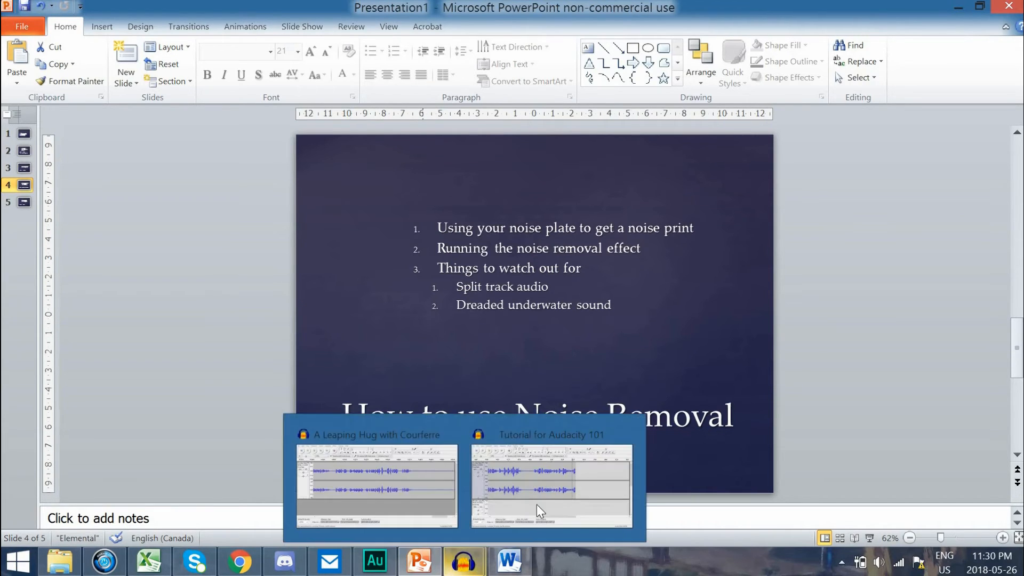
pyautogui.moveTo(536, 505)
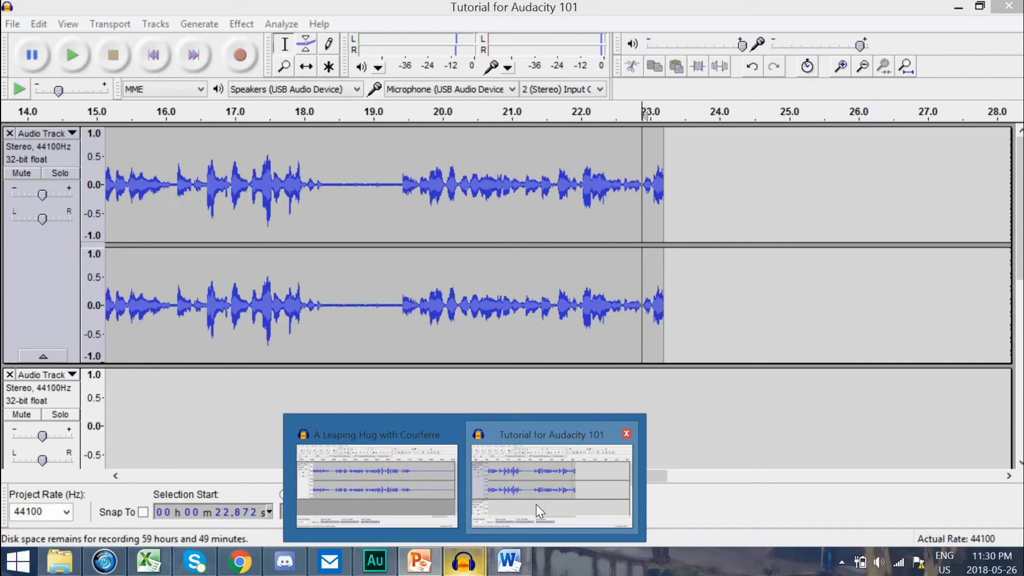
pyautogui.click(536, 505)
pyautogui.click(283, 476)
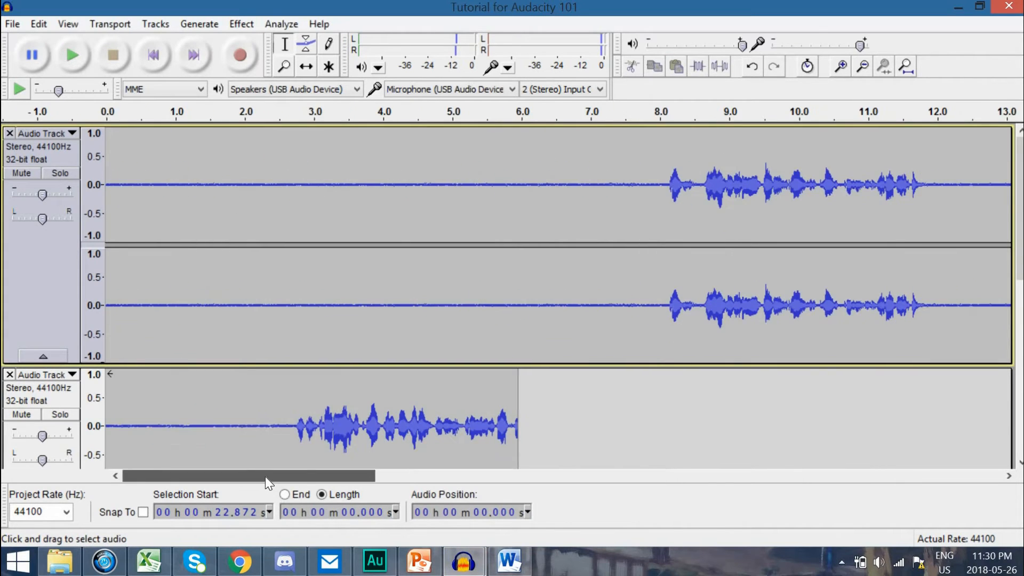
pyautogui.click(681, 477)
pyautogui.click(384, 476)
pyautogui.click(298, 477)
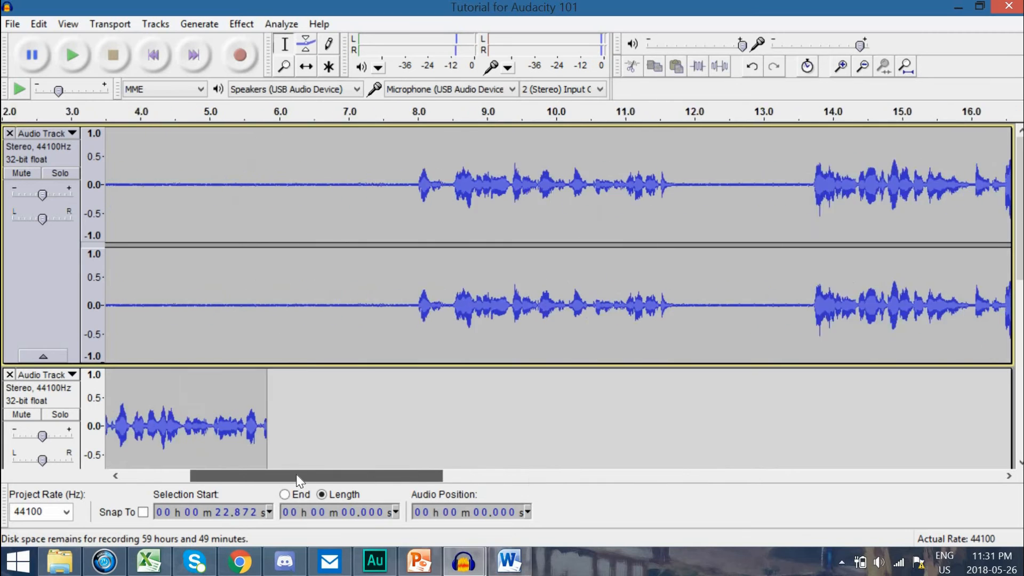
pyautogui.click(280, 479)
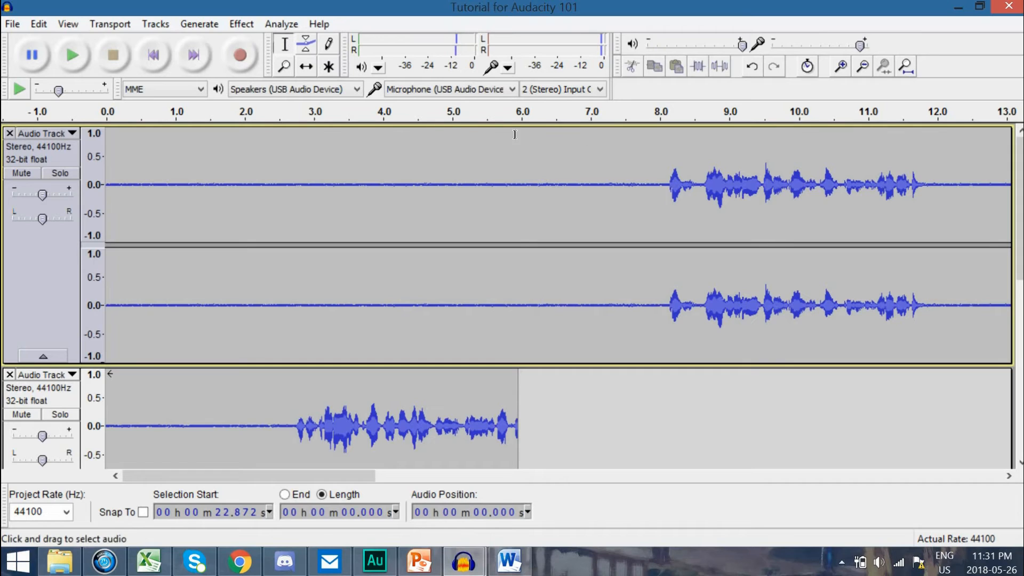
pyautogui.click(616, 160)
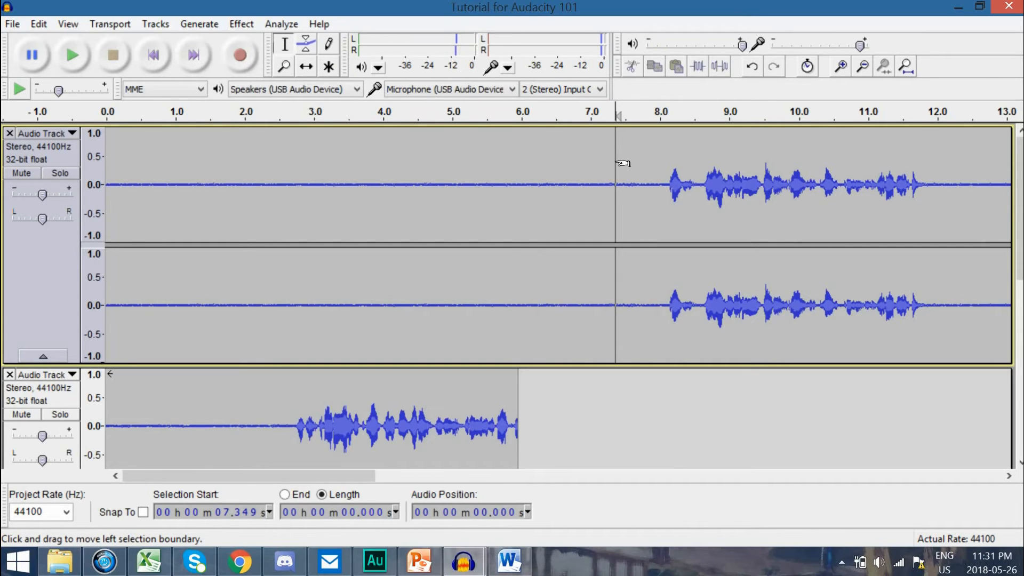
pyautogui.moveTo(619, 162); pyautogui.dragTo(162, 176)
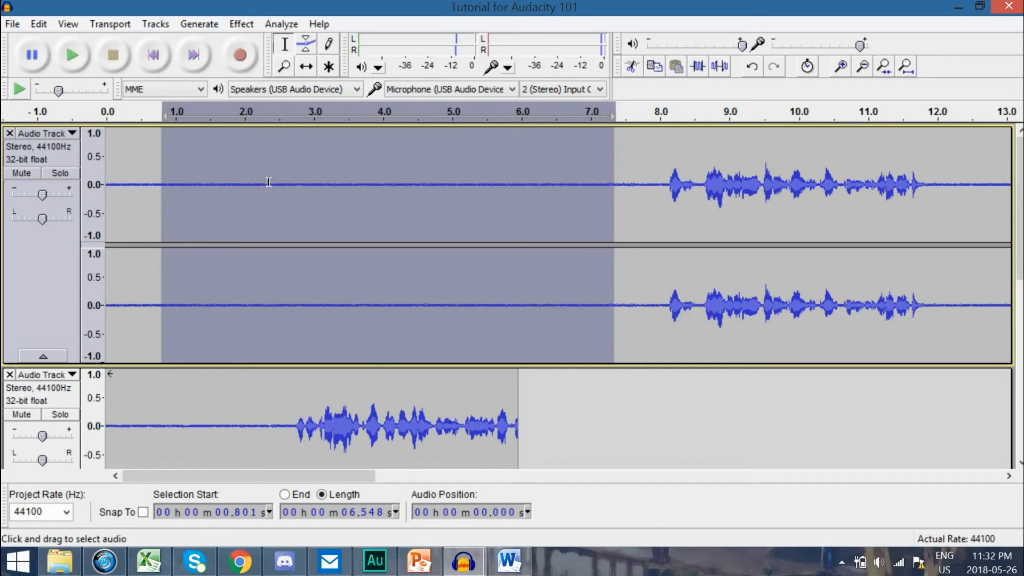
# - Capture a noise profile from the selected speechless stretch with Noise Removal
pyautogui.click(248, 23)
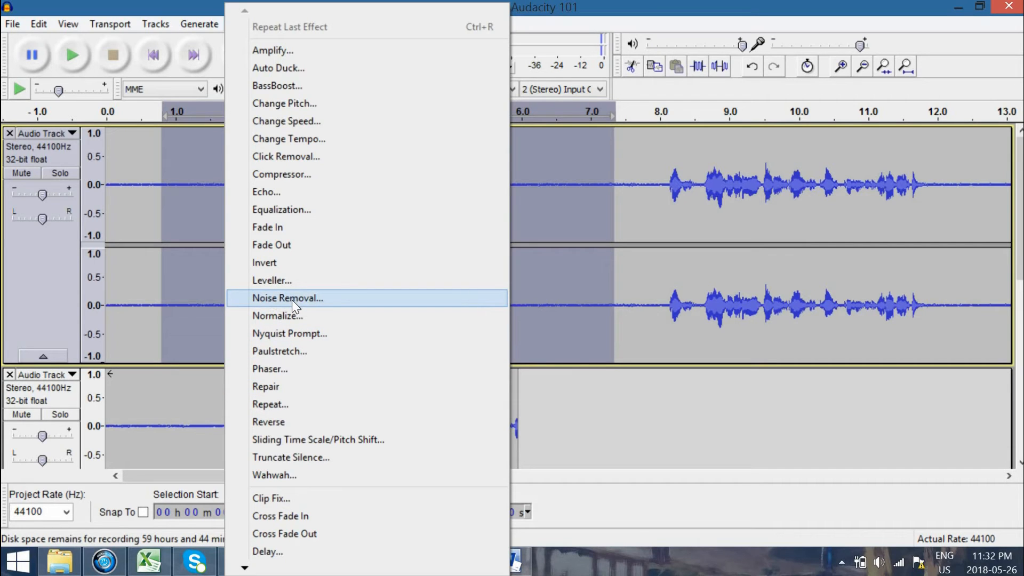
pyautogui.click(293, 300)
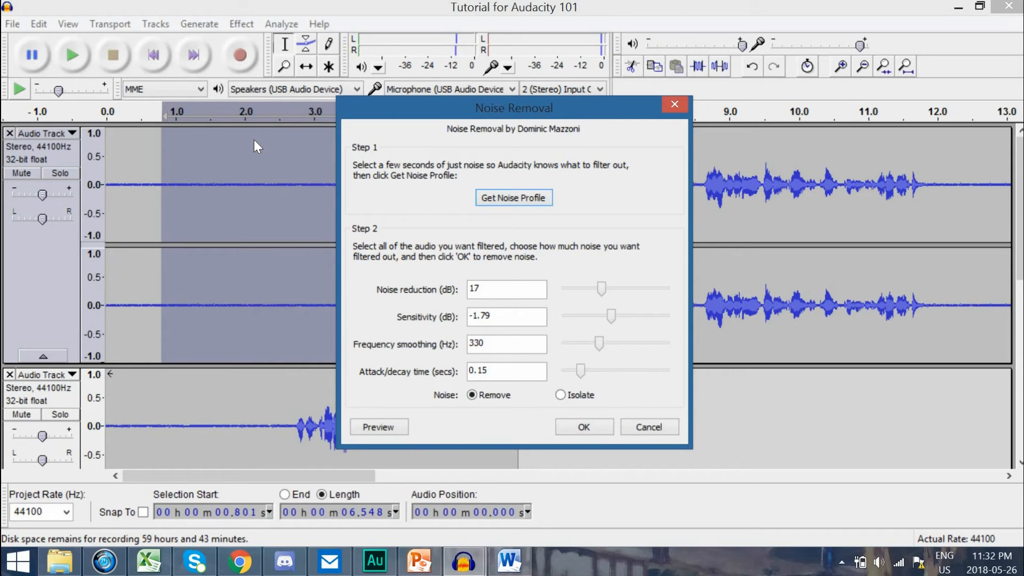
pyautogui.click(523, 199)
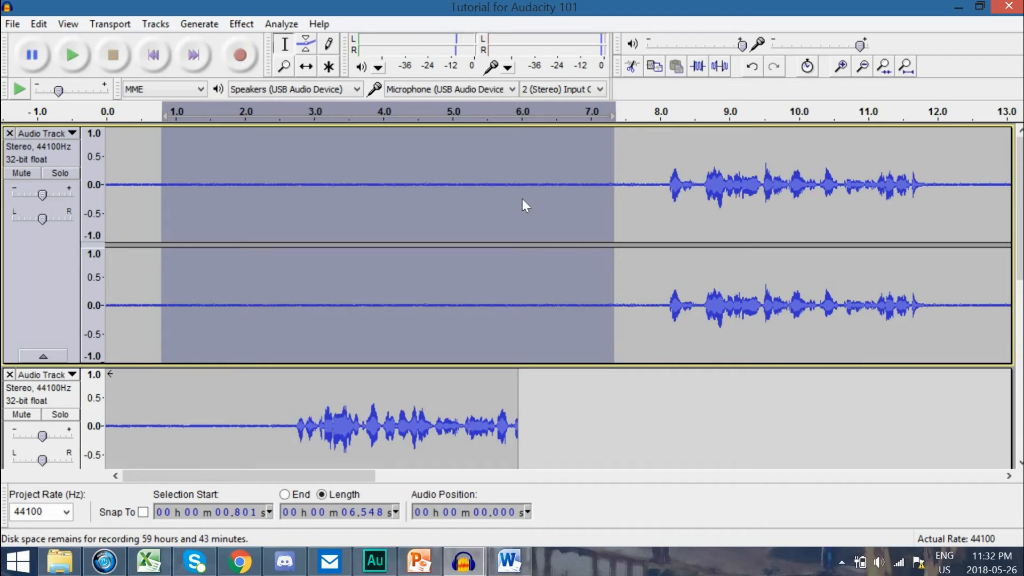
pyautogui.click(523, 199)
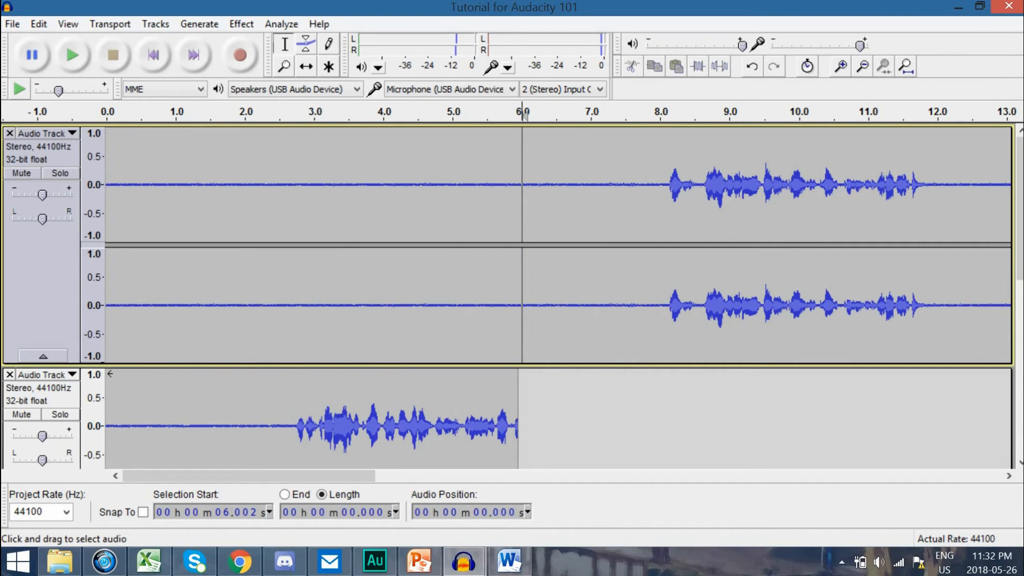
# - Apply Noise Removal to the entire first track with 17 dB reduction, -1.79 dB sensitivity, 330 Hz smoothing and 0.15 s attack/decay time
pyautogui.doubleClick(250, 157)
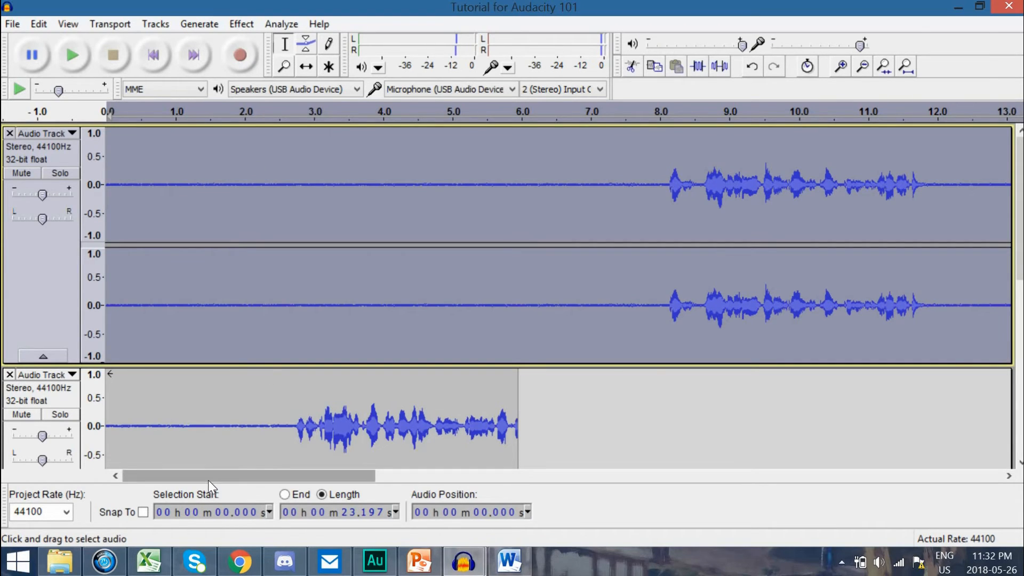
pyautogui.moveTo(208, 480)
pyautogui.mouseDown()
pyautogui.moveTo(472, 478)
pyautogui.moveTo(227, 487)
pyautogui.mouseUp()
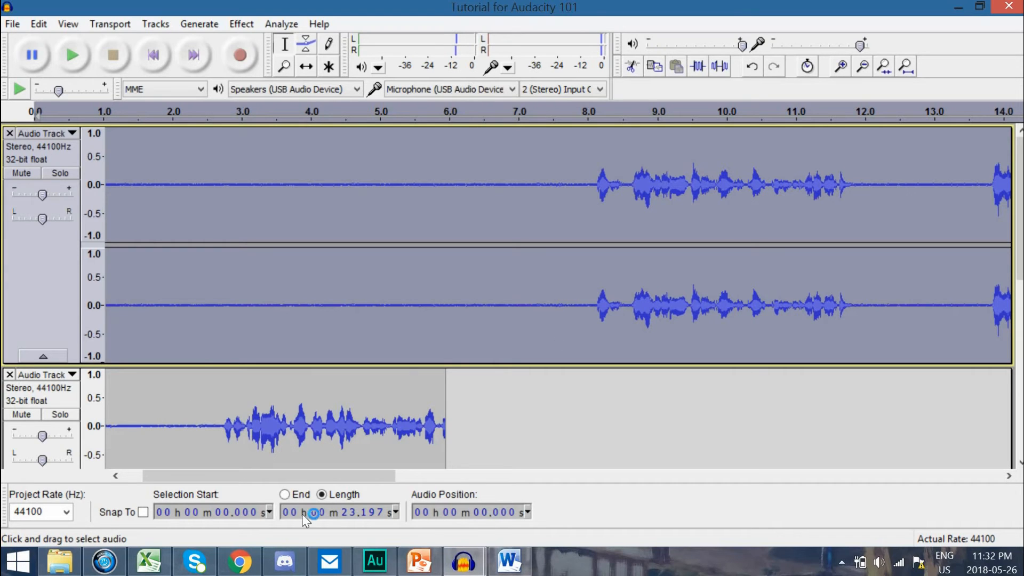
pyautogui.moveTo(299, 476); pyautogui.dragTo(544, 481)
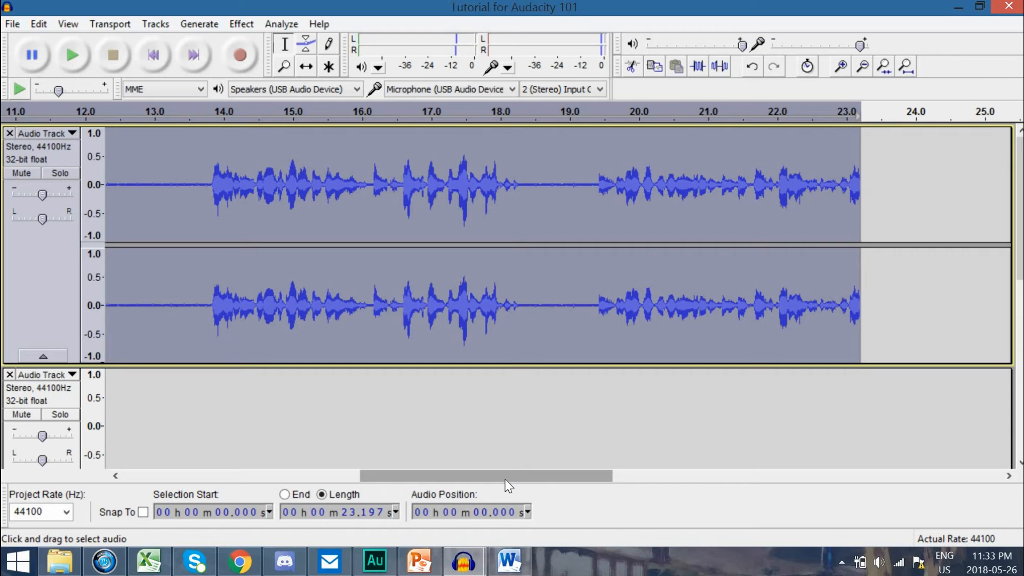
pyautogui.moveTo(505, 480); pyautogui.dragTo(241, 446)
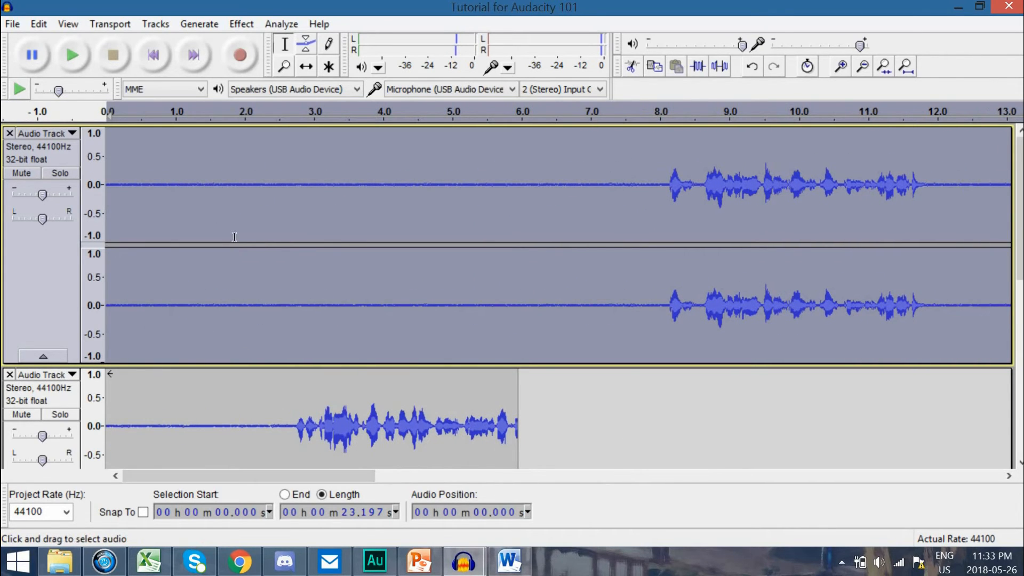
pyautogui.click(250, 24)
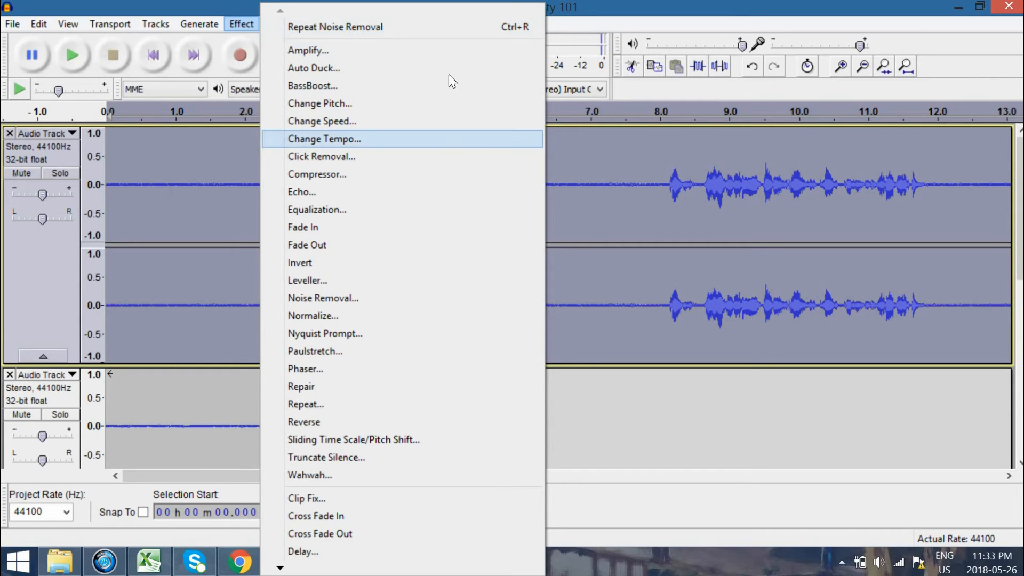
pyautogui.click(345, 299)
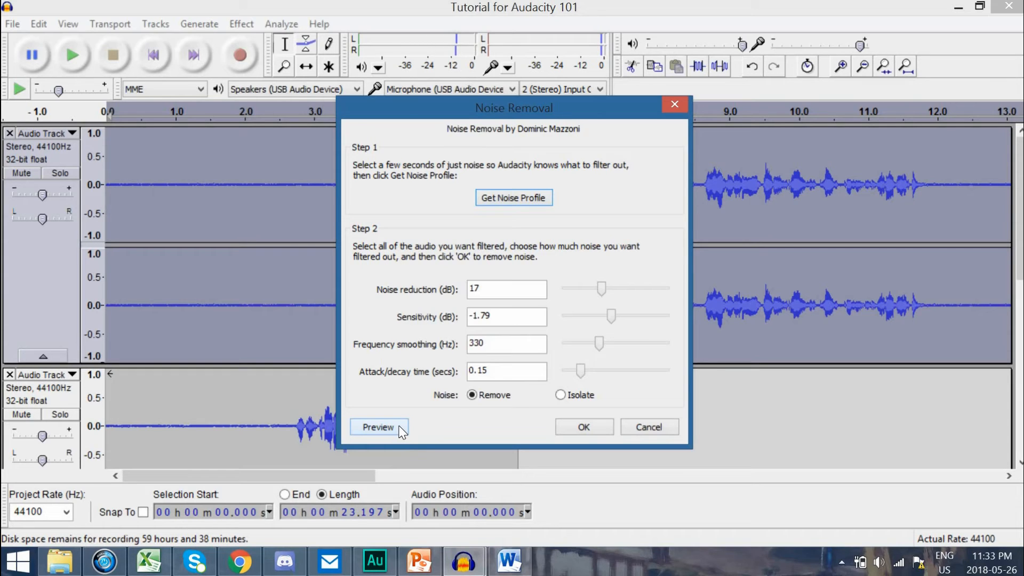
pyautogui.click(584, 426)
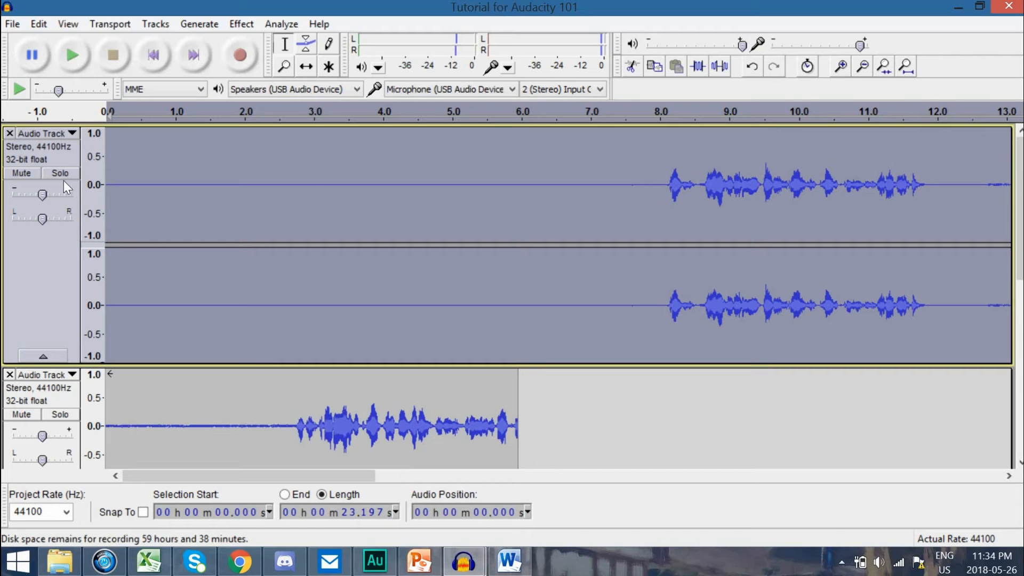
# - Play short passages from about 1.5 s, 6.3 s and 8.0 s to check the noise-reduced first track
pyautogui.click(211, 188)
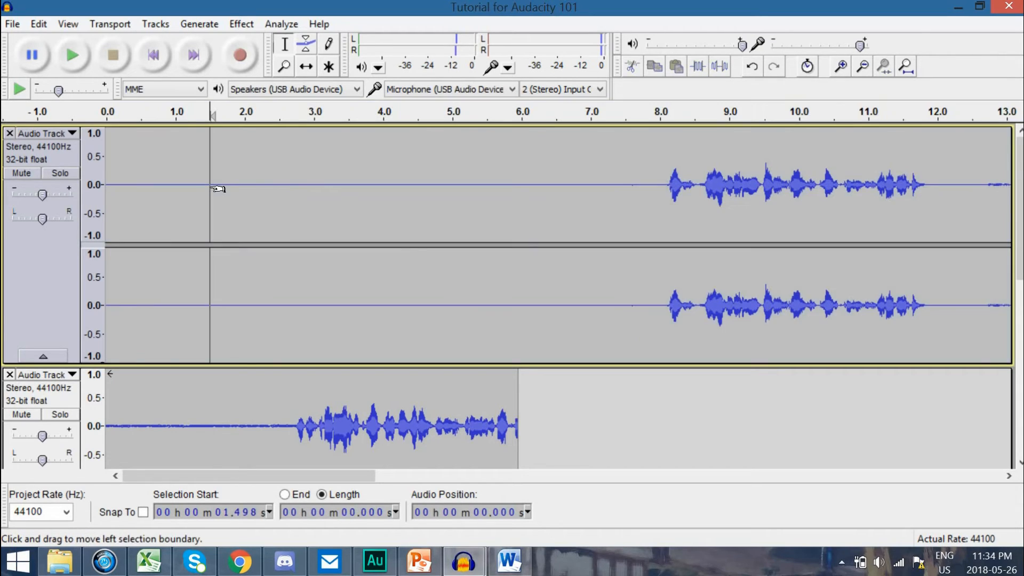
pyautogui.press('space')
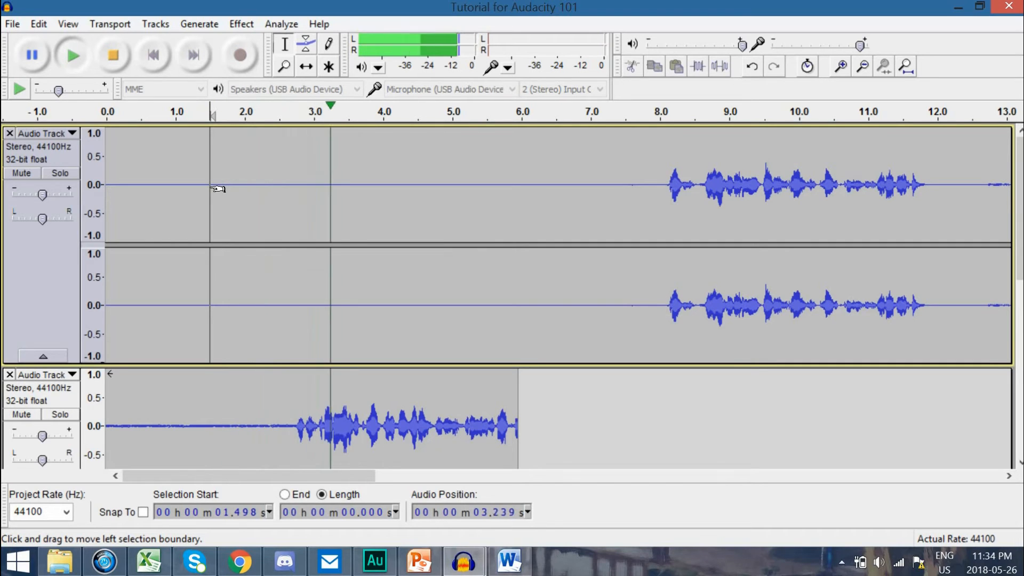
pyautogui.press('space')
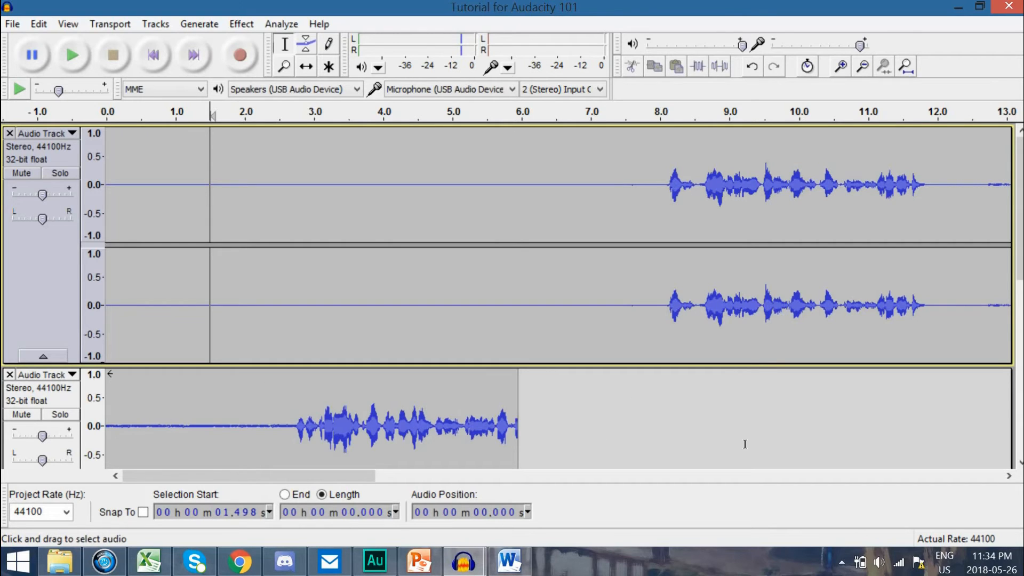
pyautogui.click(548, 294)
pyautogui.press('space')
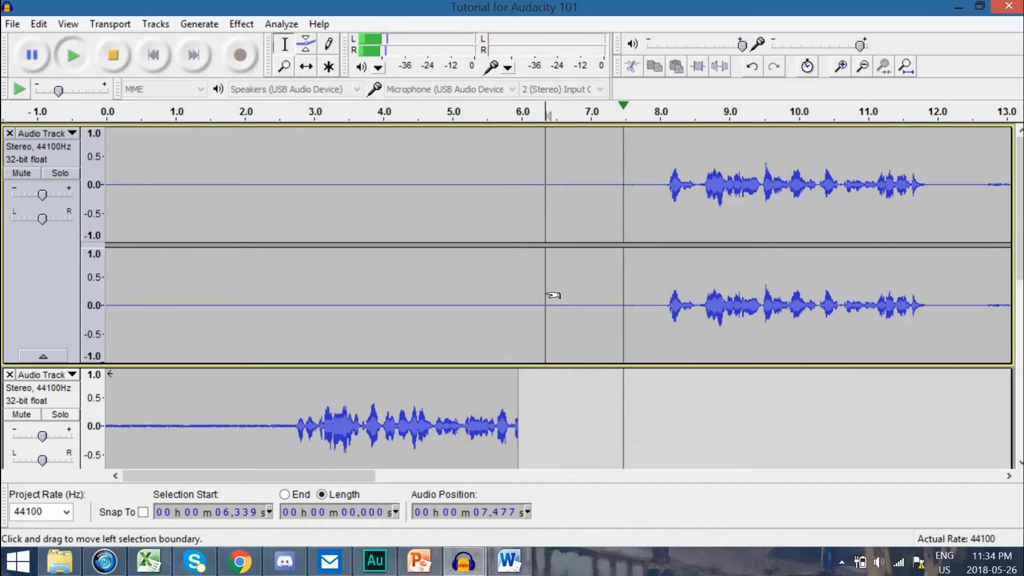
pyautogui.press('space')
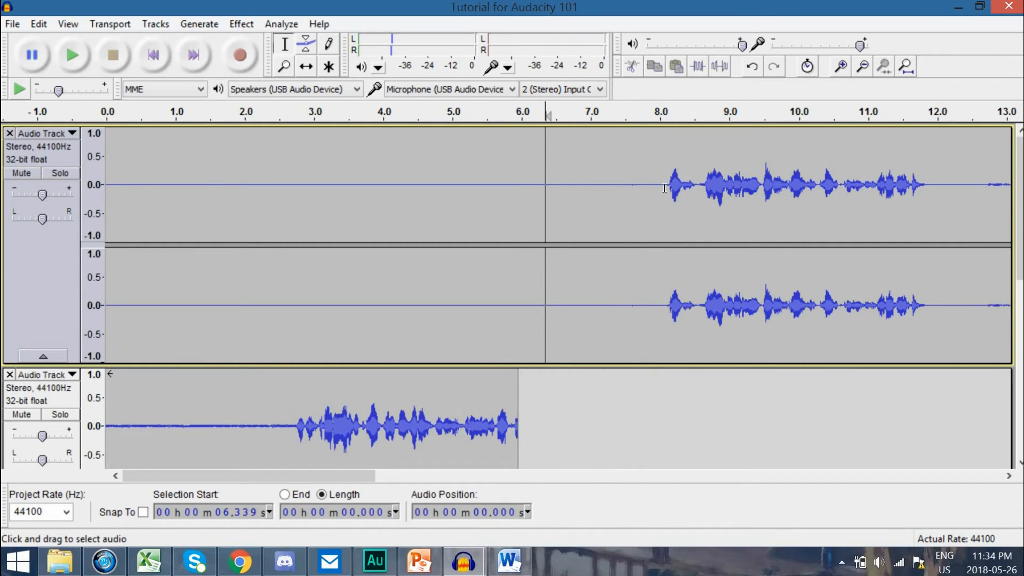
pyautogui.click(662, 185)
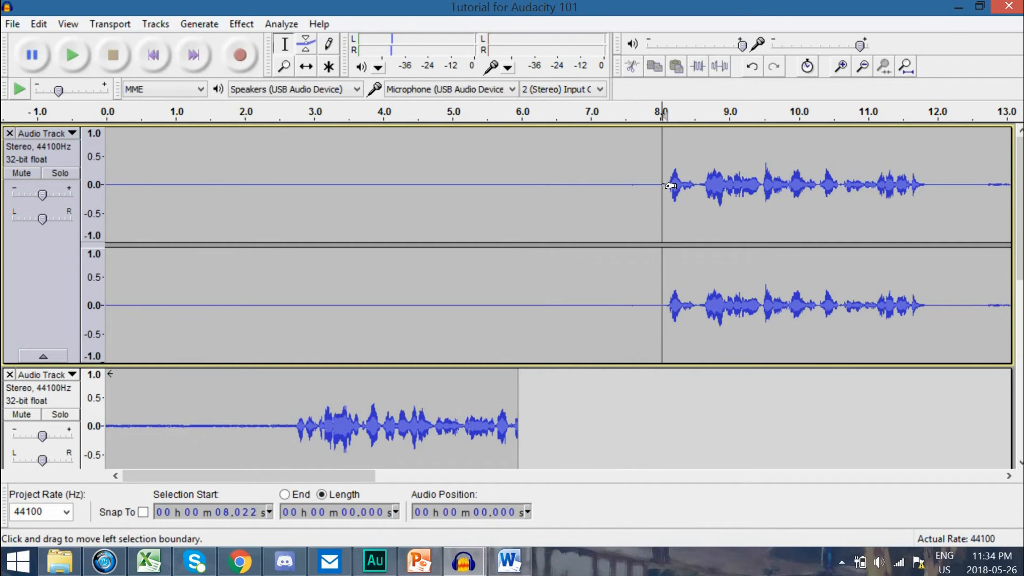
pyautogui.press('space')
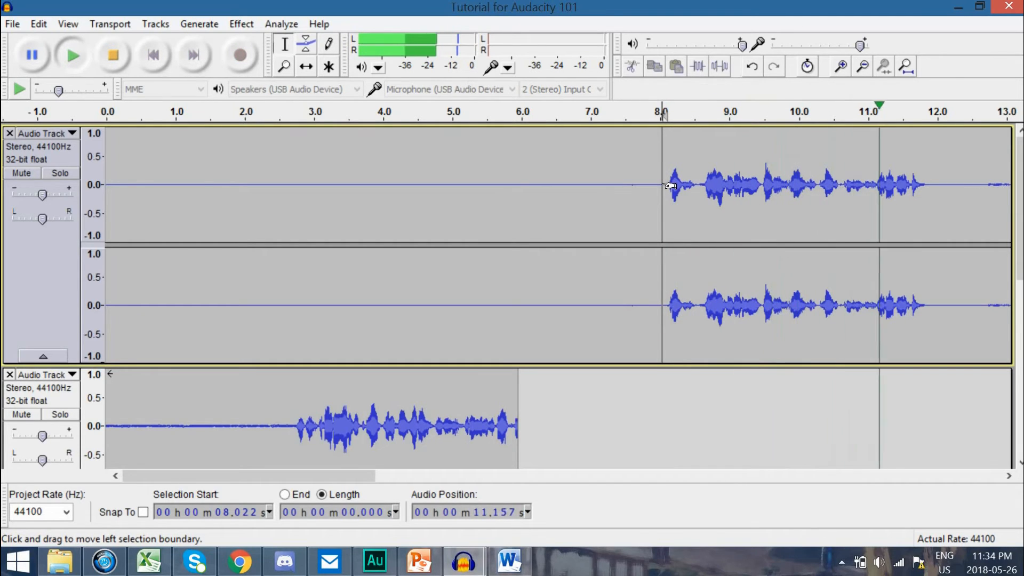
pyautogui.press('space')
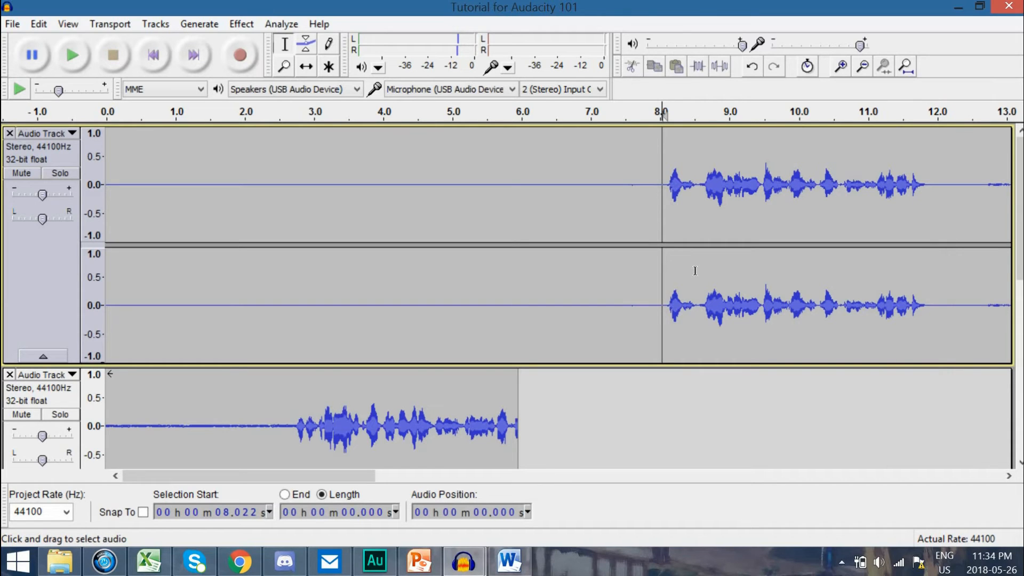
# - Undo Noise Removal and play the original first track from about 7.9 s to compare the sound
pyautogui.moveTo(662, 188); pyautogui.dragTo(658, 188)
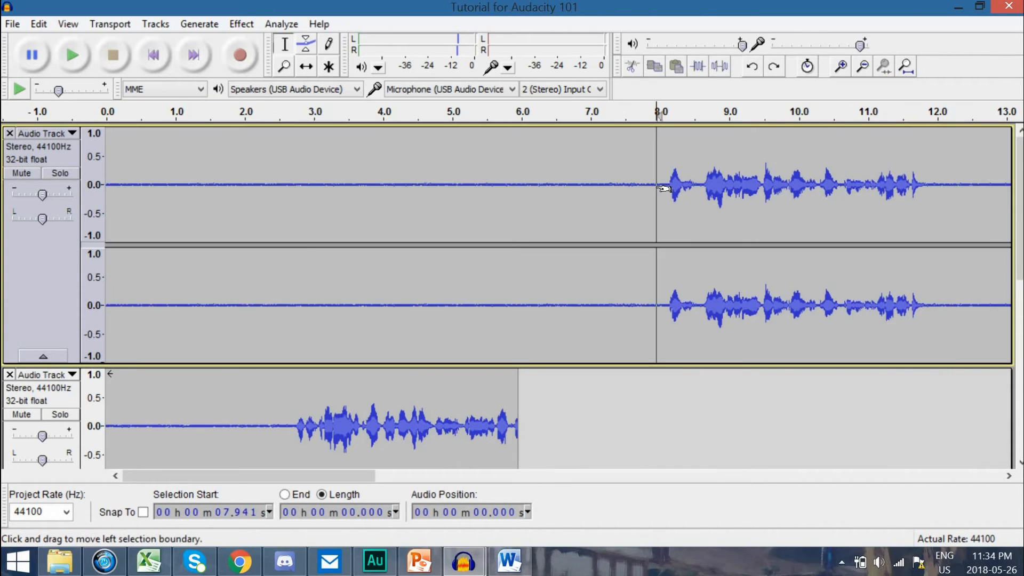
pyautogui.press('space')
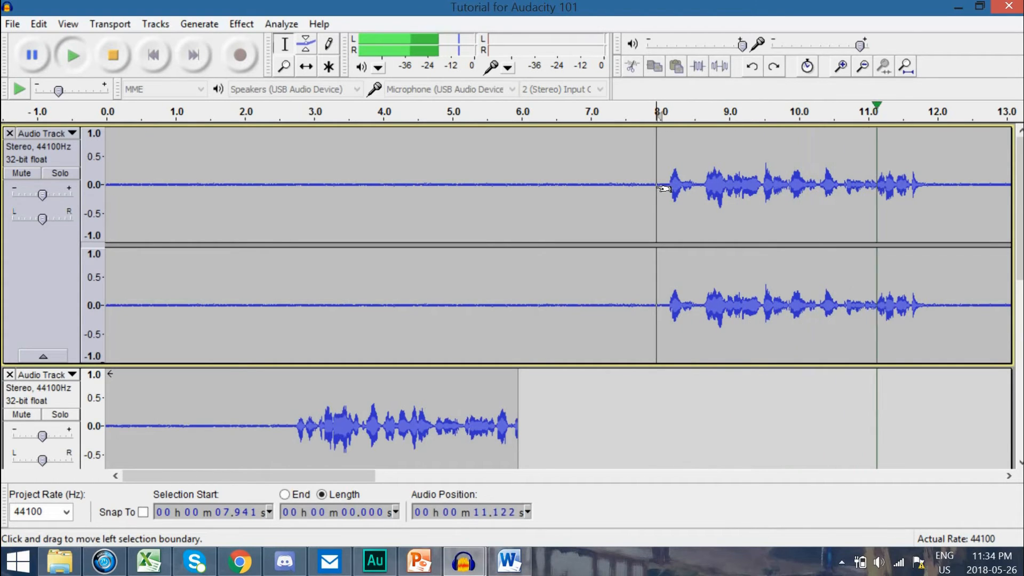
pyautogui.press('space')
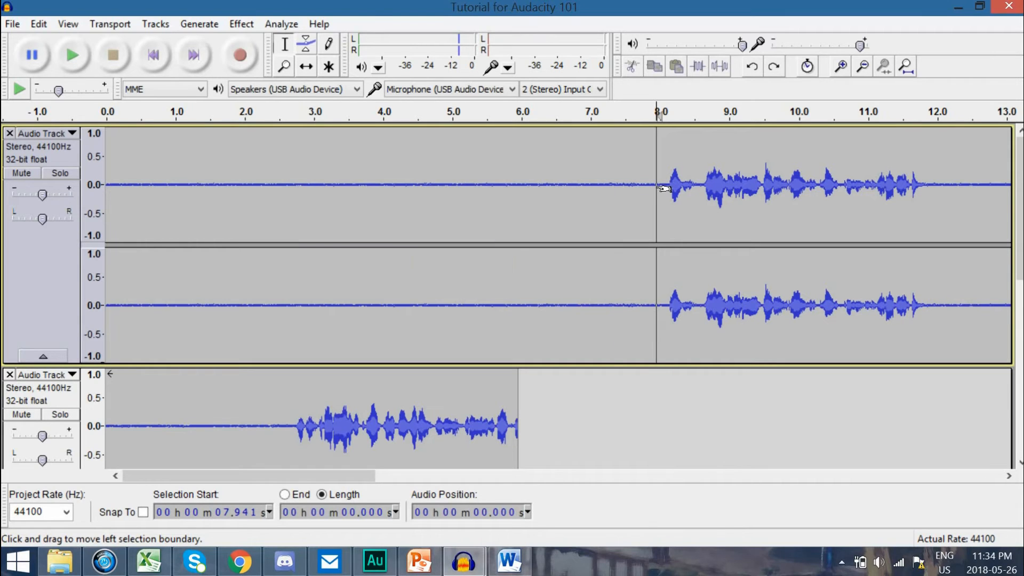
# - Redo the undone Noise Removal operations on the project's audio
pyautogui.moveTo(615, 187); pyautogui.dragTo(162, 187)
pyautogui.click(38, 23)
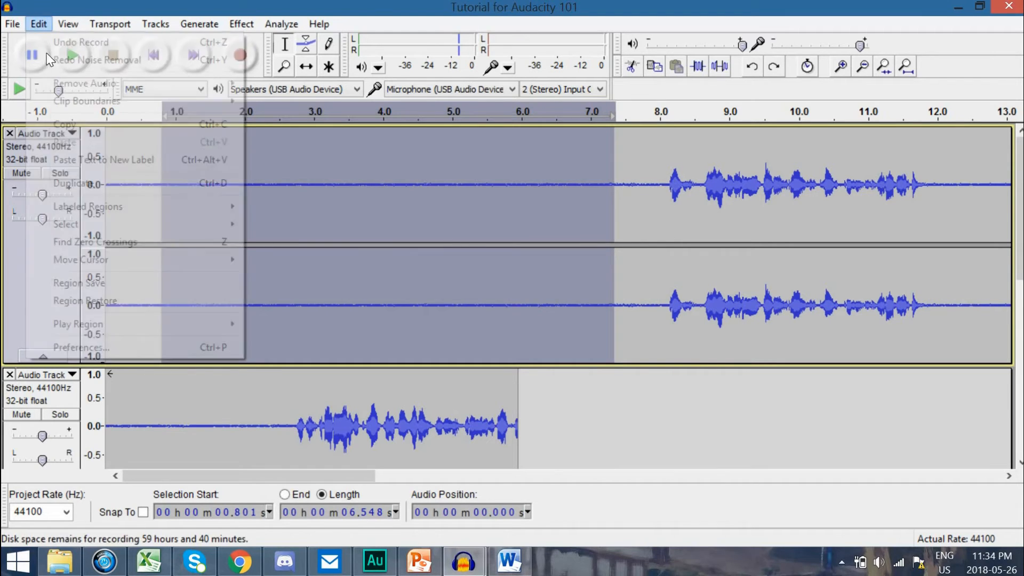
pyautogui.click(48, 60)
pyautogui.hotkey('alt', 'e')
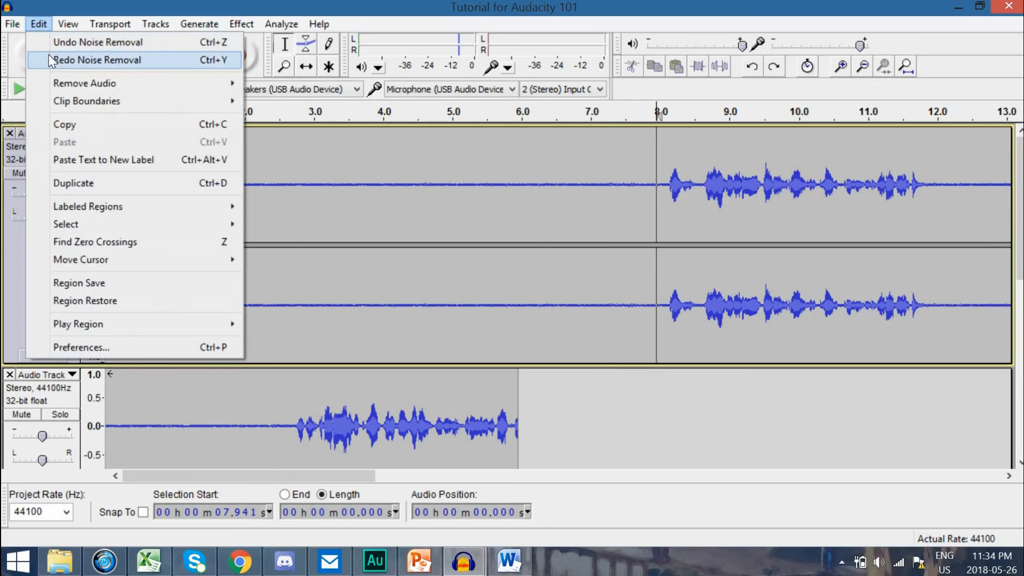
pyautogui.click(49, 60)
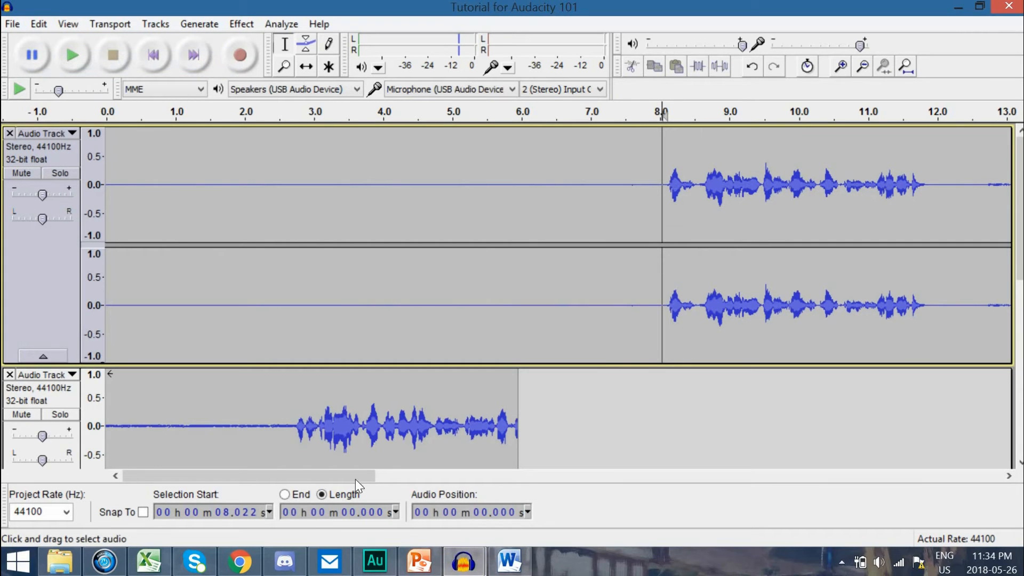
# - Select the whole clip in the second track and apply Noise Removal to it with the captured noise profile
pyautogui.moveTo(355, 479); pyautogui.dragTo(453, 479)
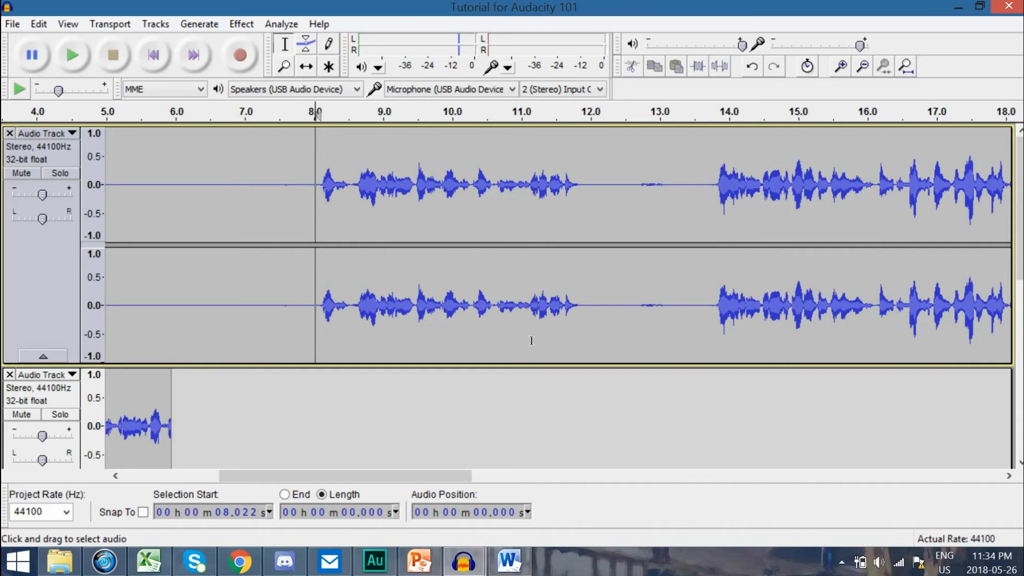
pyautogui.moveTo(377, 479); pyautogui.dragTo(516, 476)
pyautogui.moveTo(410, 459); pyautogui.dragTo(260, 448)
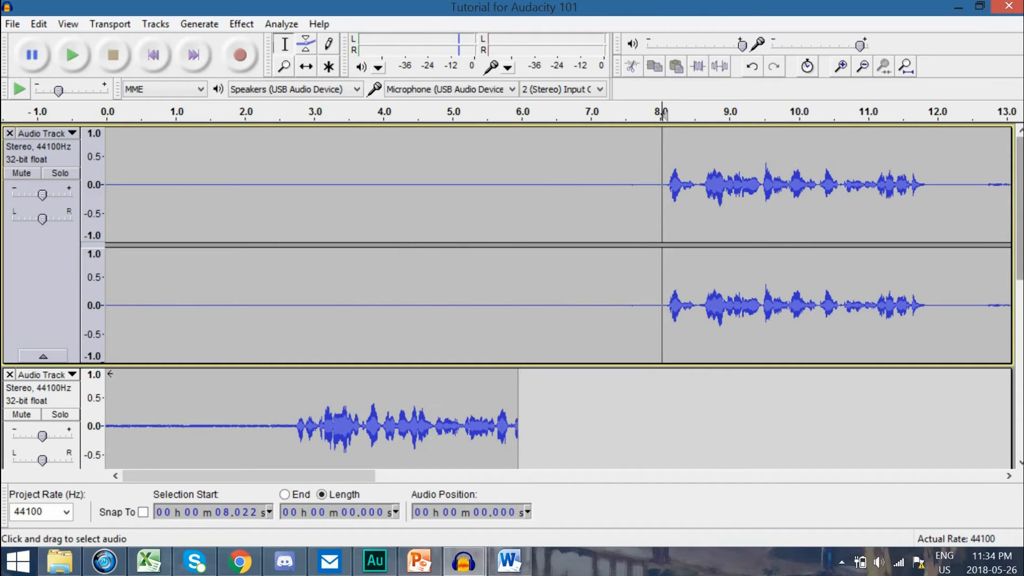
pyautogui.moveTo(1020, 208); pyautogui.dragTo(1020, 269)
pyautogui.moveTo(1020, 188); pyautogui.dragTo(1020, 140)
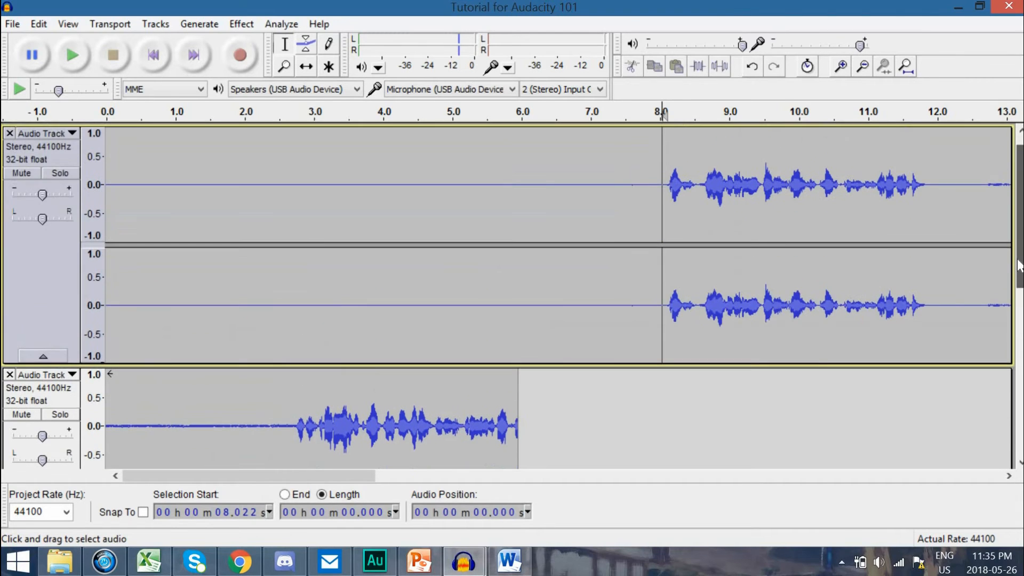
pyautogui.moveTo(1019, 283); pyautogui.dragTo(1020, 352)
pyautogui.doubleClick(322, 239)
pyautogui.doubleClick(322, 239)
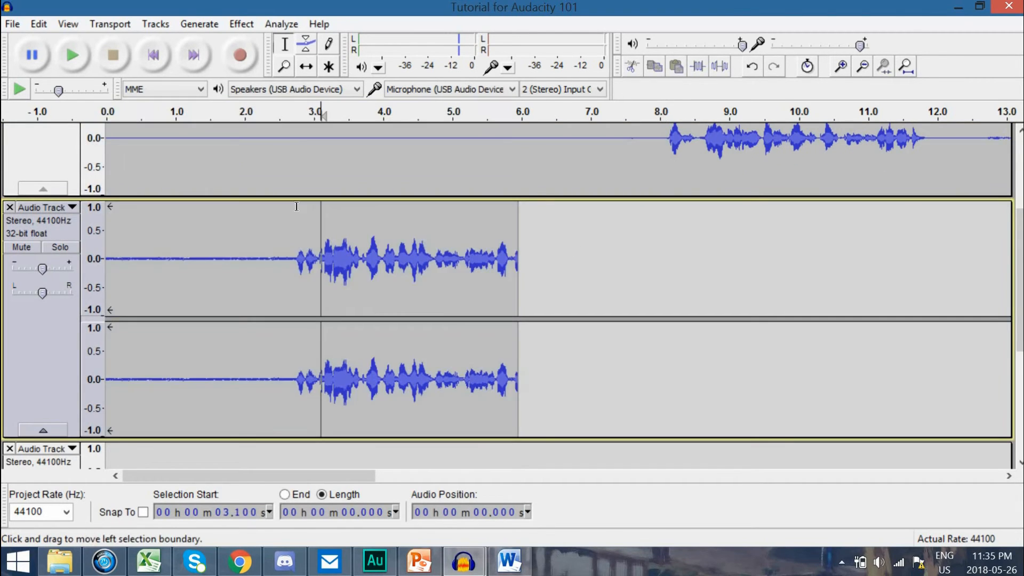
pyautogui.click(251, 24)
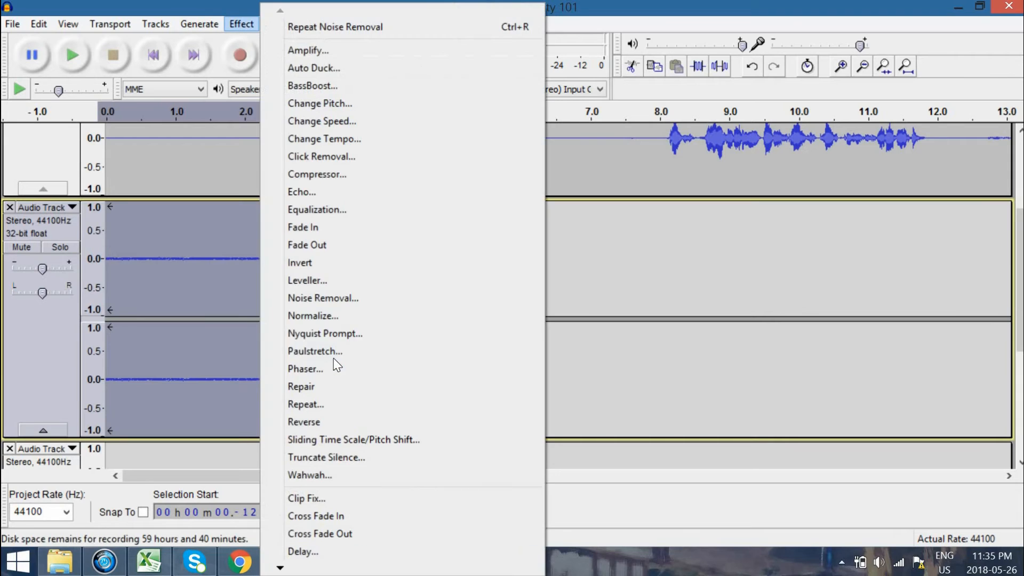
pyautogui.click(334, 298)
pyautogui.click(587, 431)
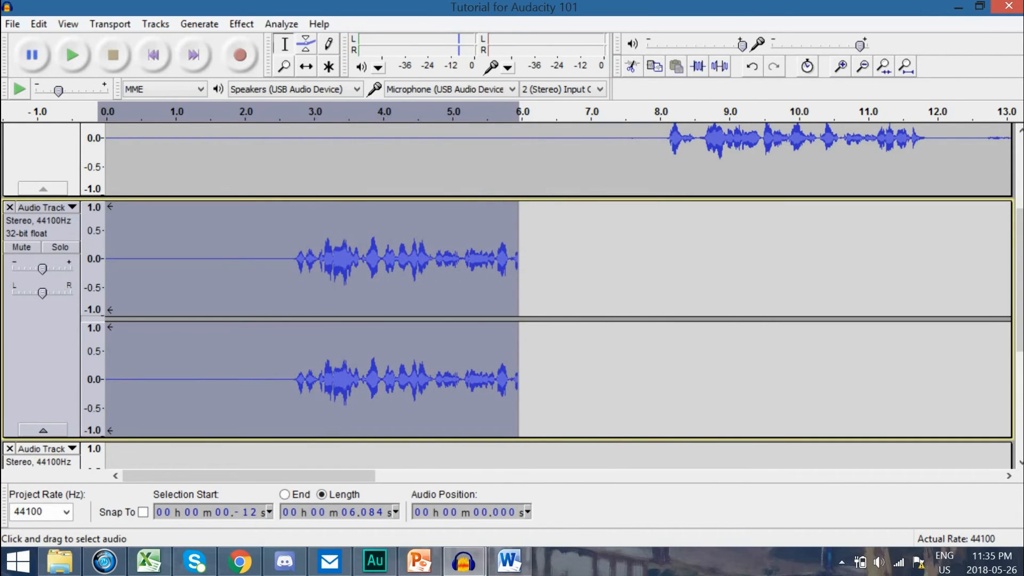
# - Select the entire clip in the third track, starting at about 22.7 s and 19.55 s long
pyautogui.scroll(-5, 374, 320)
pyautogui.moveTo(297, 479); pyautogui.dragTo(302, 479)
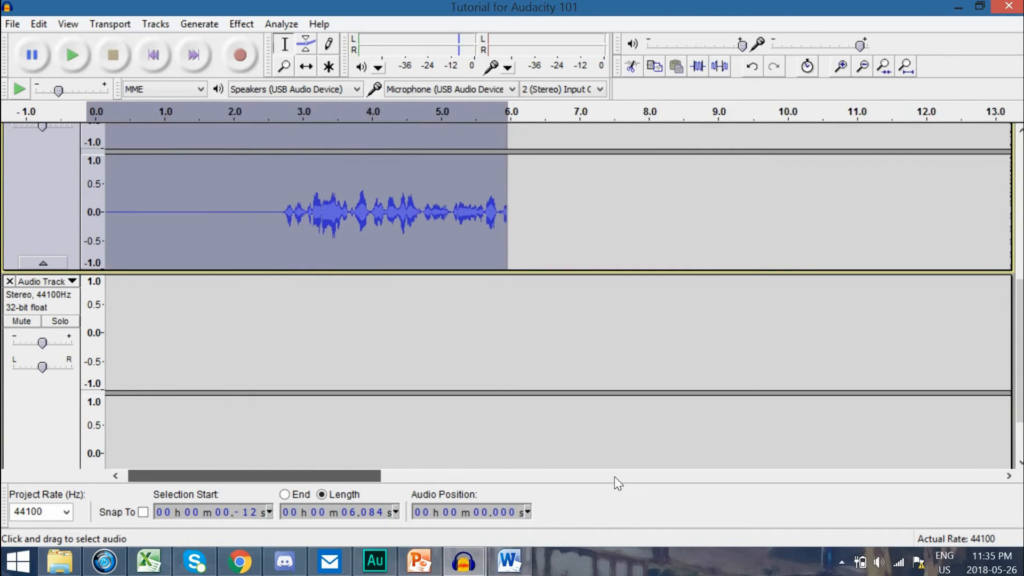
pyautogui.moveTo(615, 477); pyautogui.dragTo(735, 477)
pyautogui.doubleClick(484, 297)
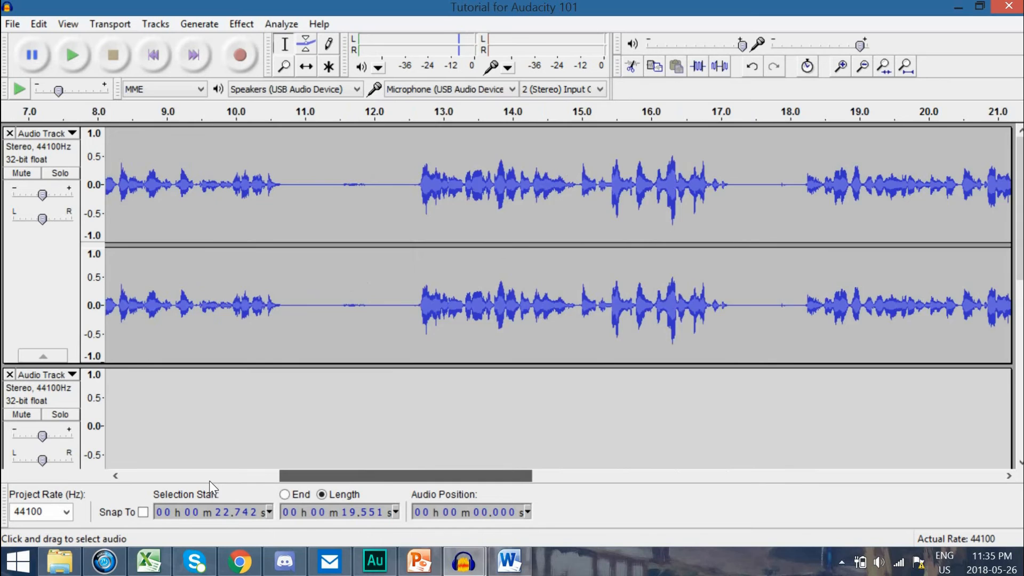
pyautogui.moveTo(209, 481); pyautogui.dragTo(130, 482)
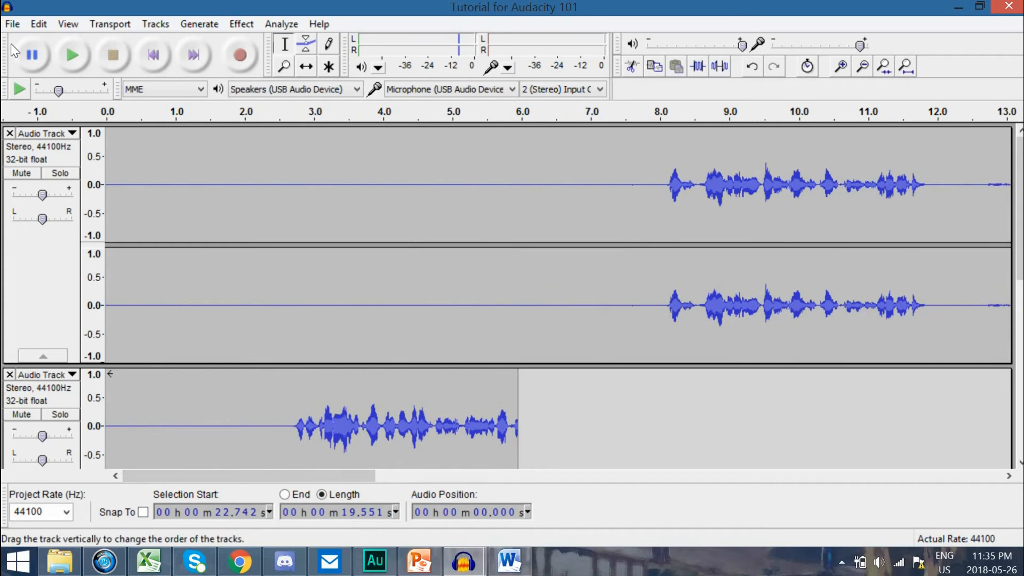
pyautogui.click(12, 25)
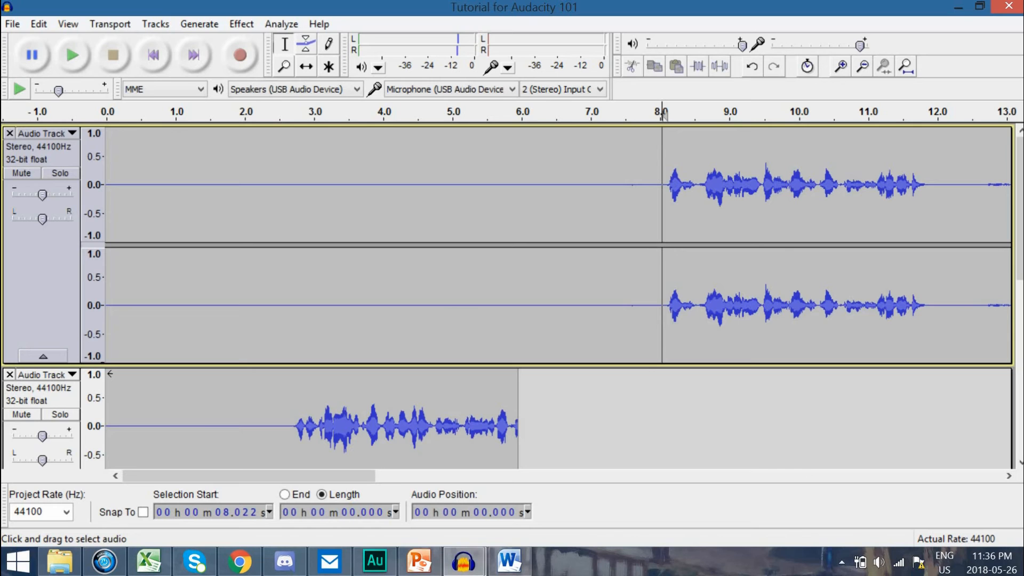
# - Switch to the PowerPoint presentation and go to the "How to edit" slide
pyautogui.click(419, 561)
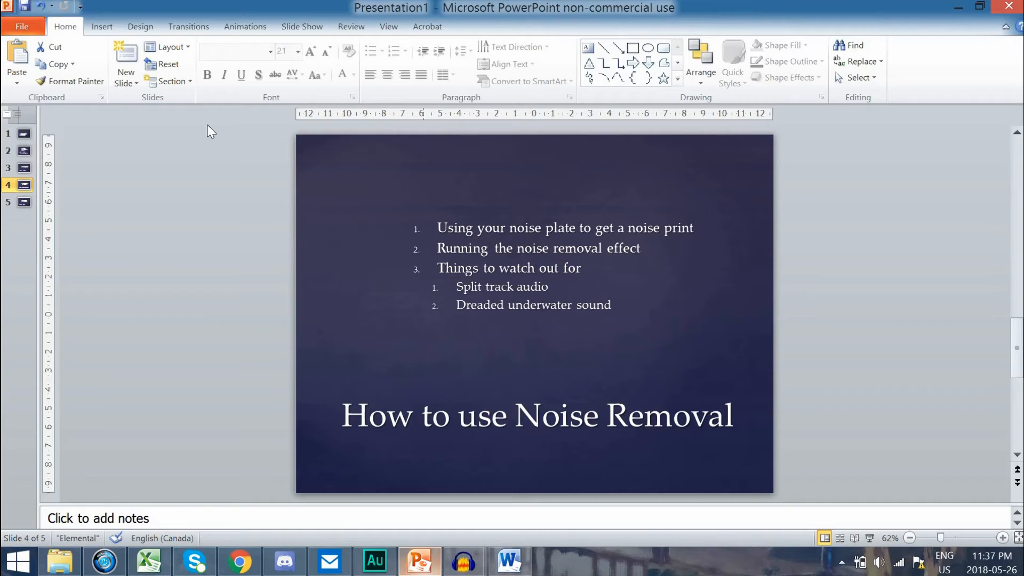
pyautogui.scroll(-1, 208, 125)
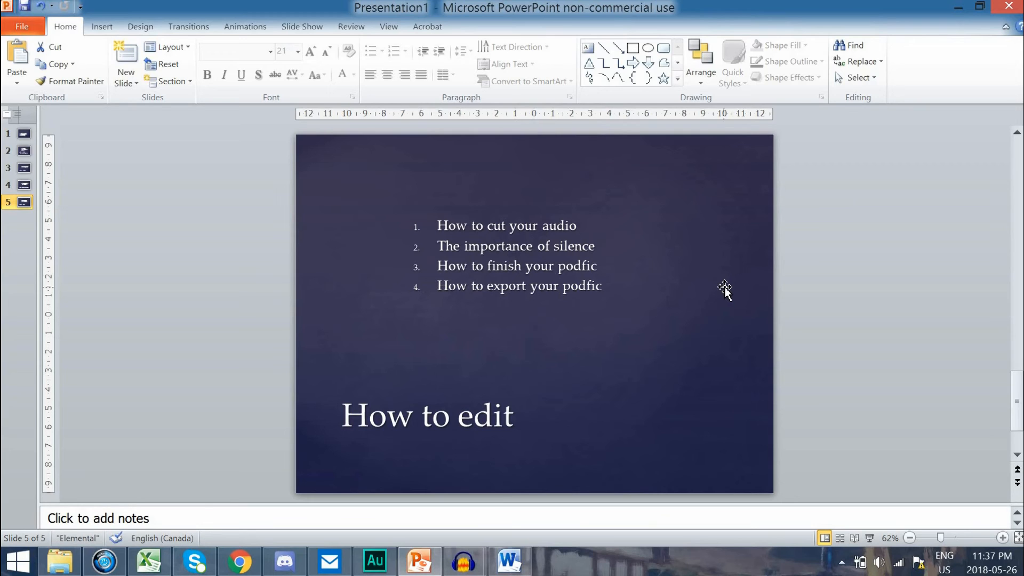
# - Switch to the Audacity project A Leaping Hug with Courferre and capture a noise profile from the speechless stretch at about 0.8 to 5.4 s
pyautogui.click(456, 565)
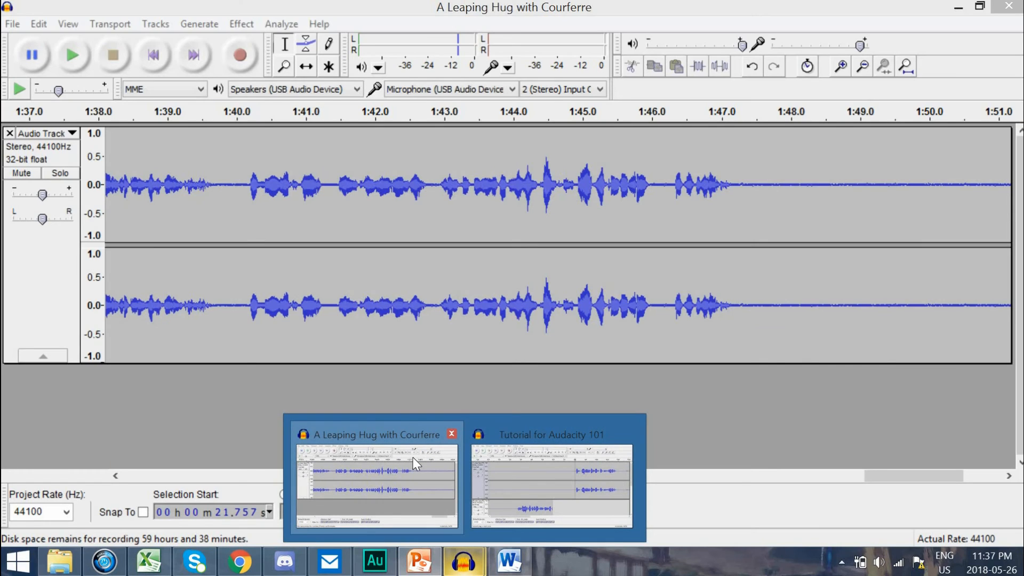
pyautogui.click(417, 464)
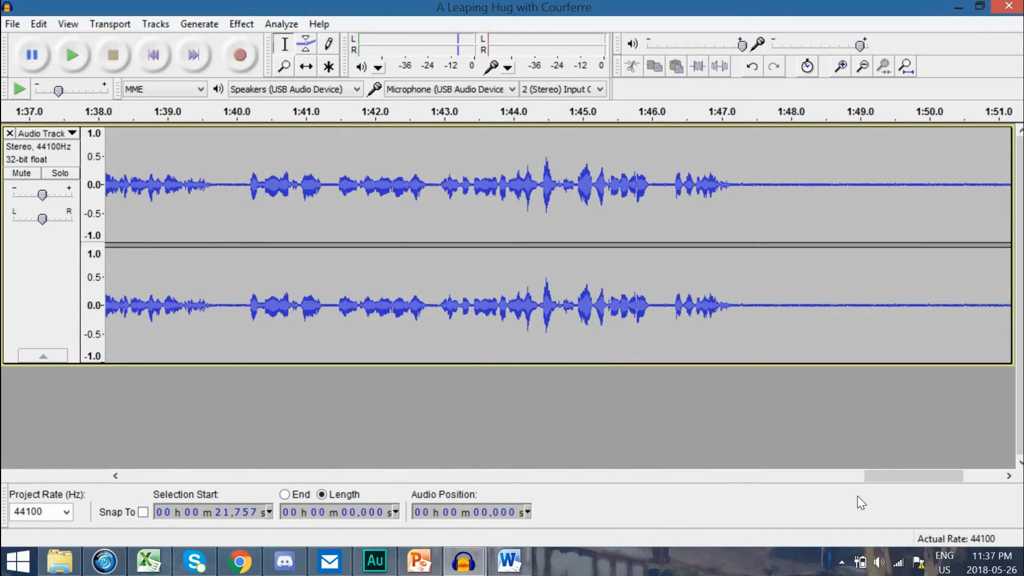
pyautogui.moveTo(907, 474); pyautogui.dragTo(143, 477)
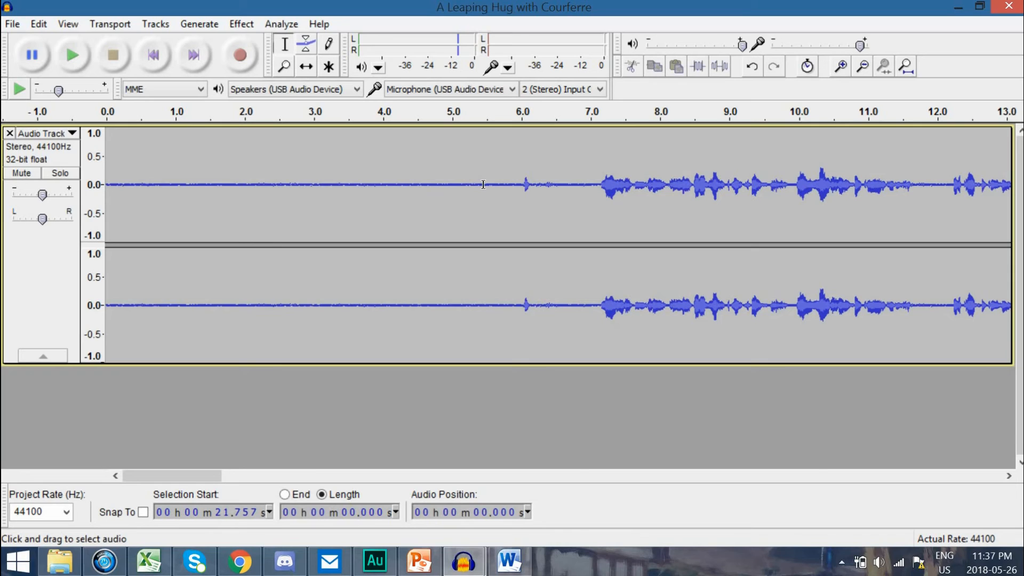
pyautogui.moveTo(483, 185); pyautogui.dragTo(164, 185)
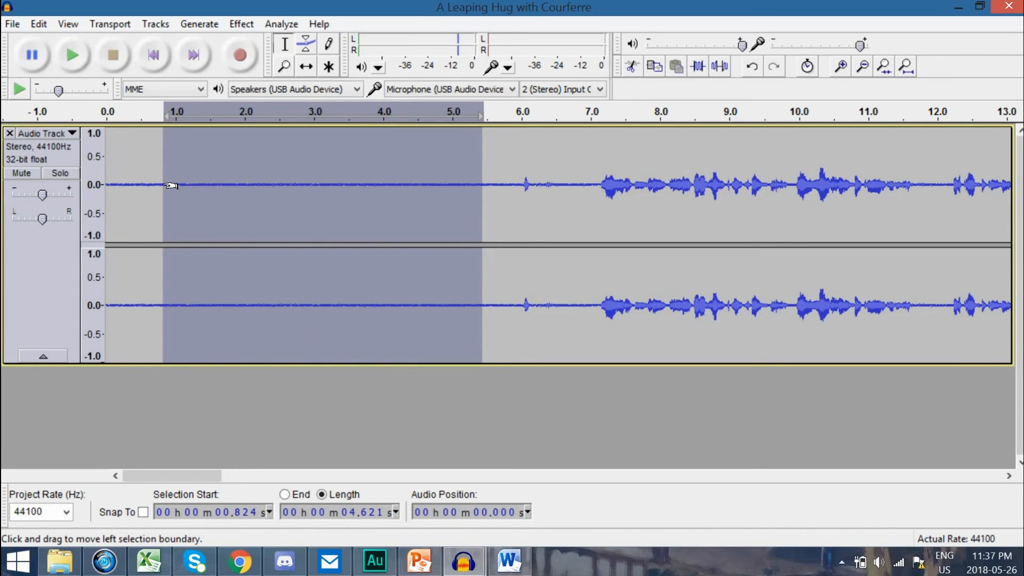
pyautogui.click(254, 25)
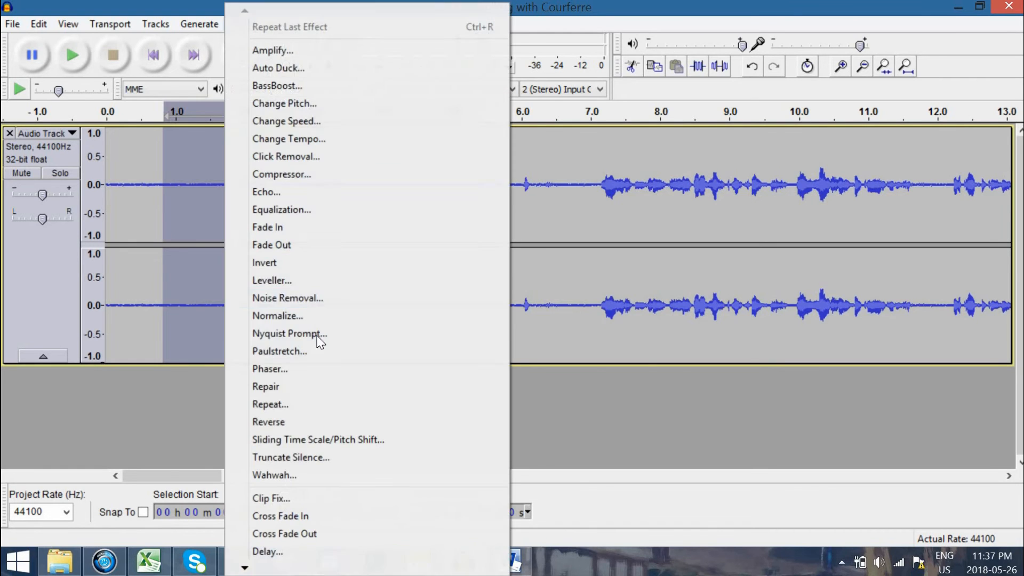
pyautogui.click(322, 300)
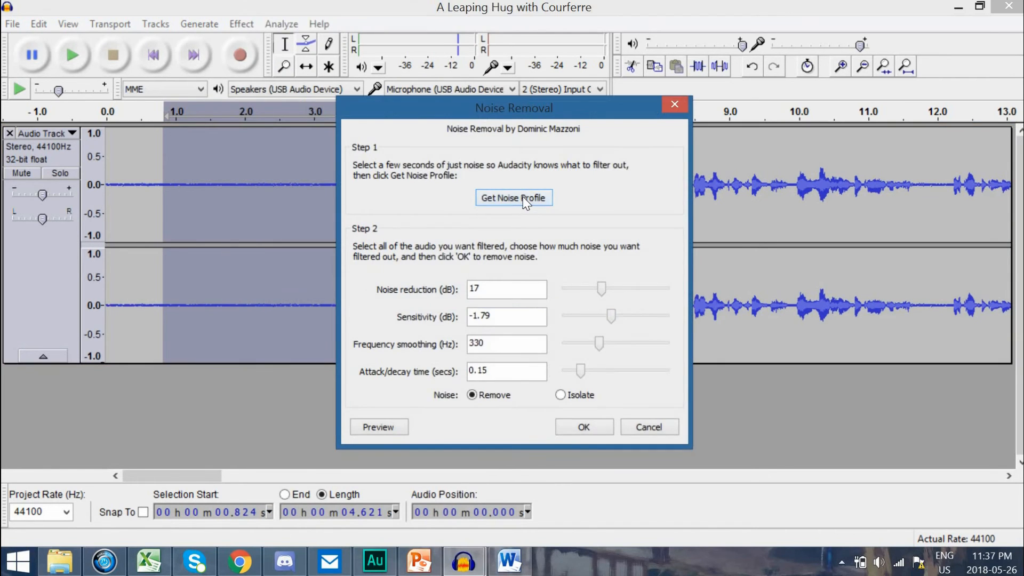
pyautogui.click(520, 197)
# - Apply Noise Removal to the entire A Leaping Hug with Courferre recording using the captured noise profile
pyautogui.click(559, 165)
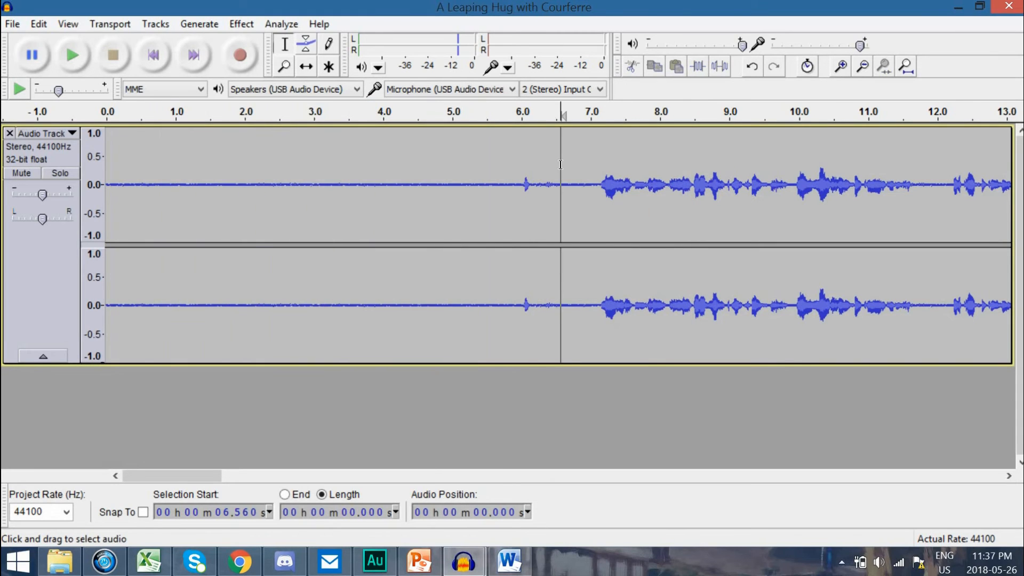
pyautogui.hotkey('ctrl', 'a')
pyautogui.click(249, 24)
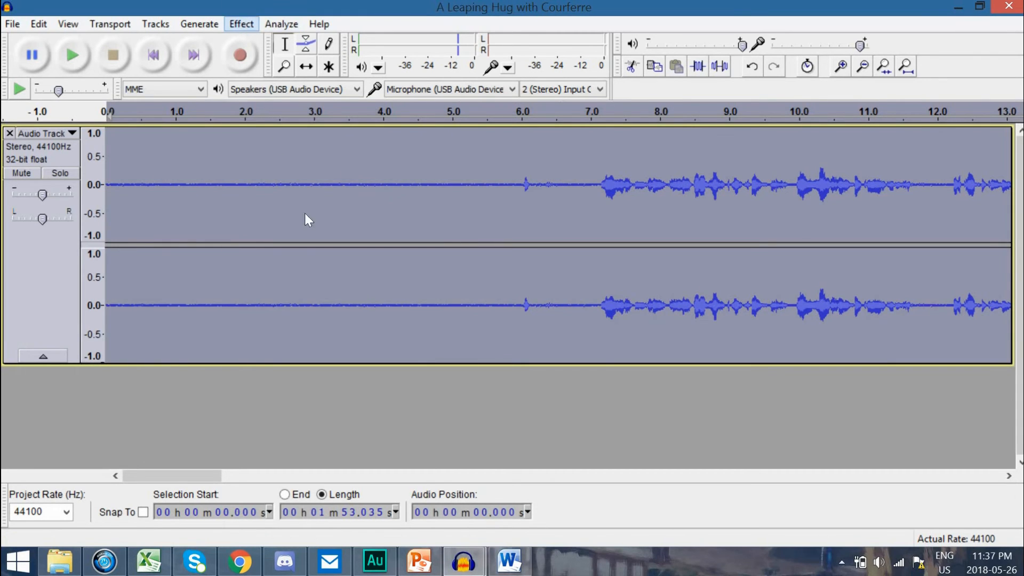
pyautogui.click(287, 297)
pyautogui.click(591, 427)
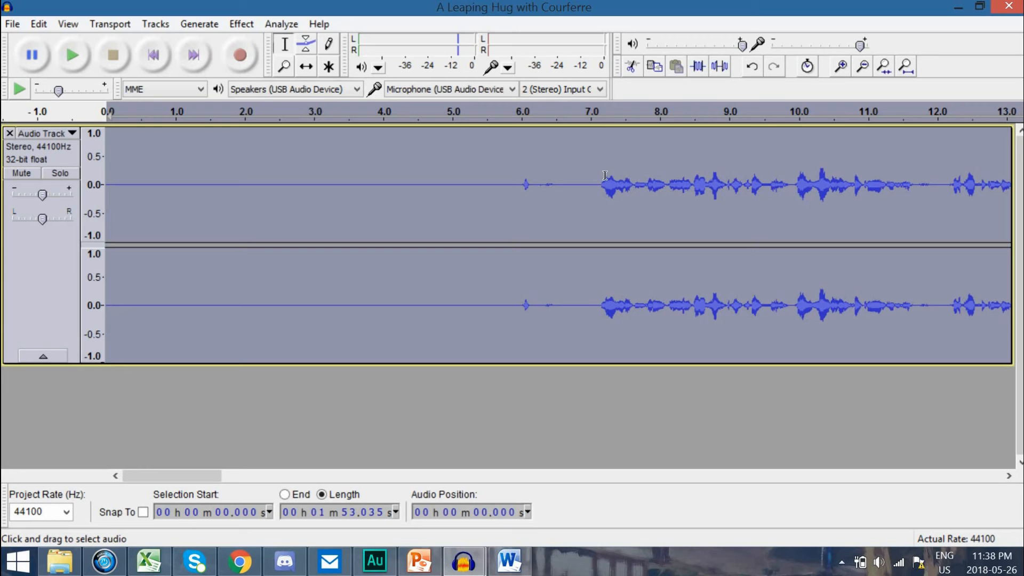
# - Play the cleaned recording from about 18.1 s to listen for a misread or repeated passage
pyautogui.click(587, 176)
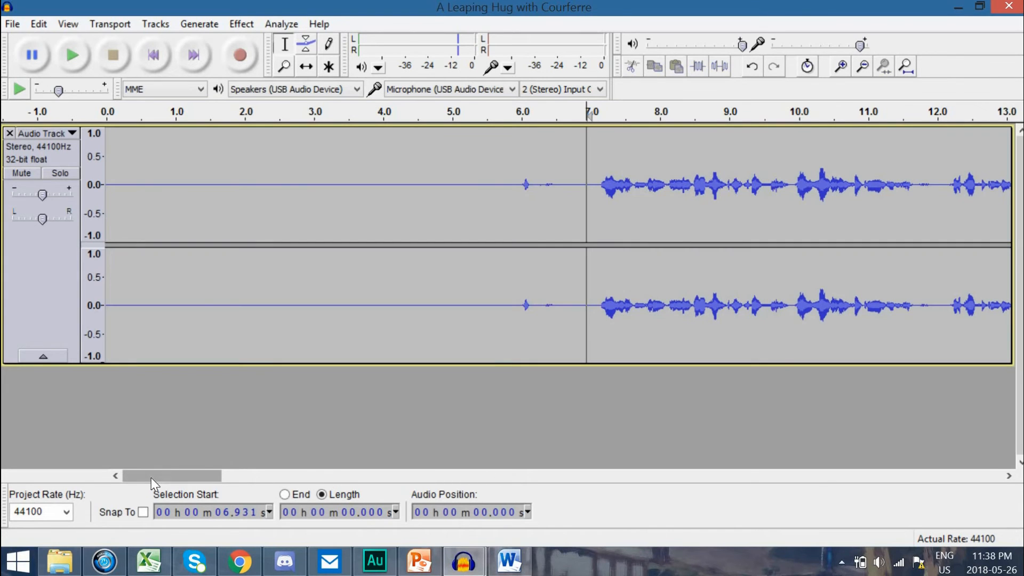
pyautogui.moveTo(152, 478); pyautogui.dragTo(284, 477)
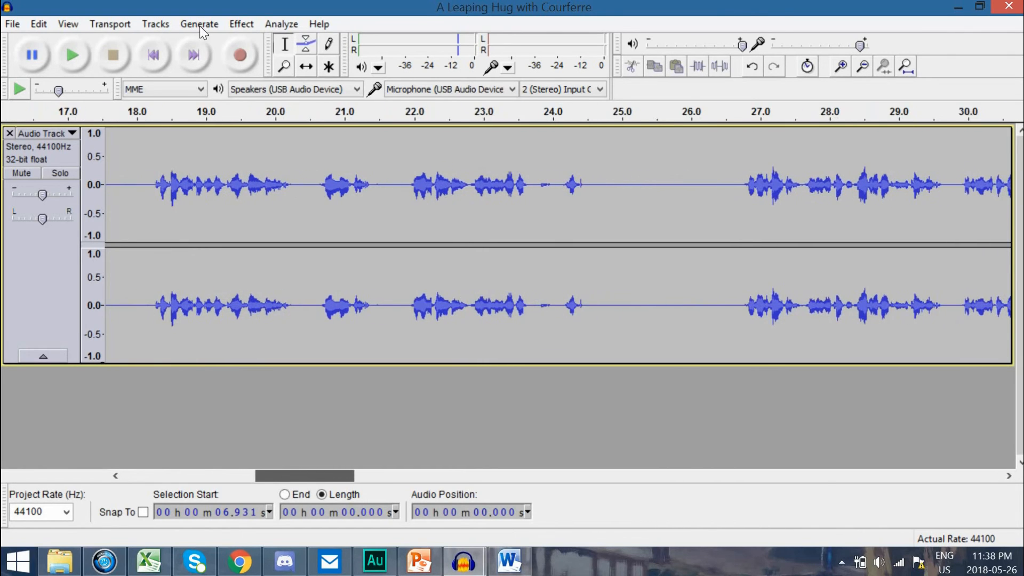
pyautogui.click(141, 181)
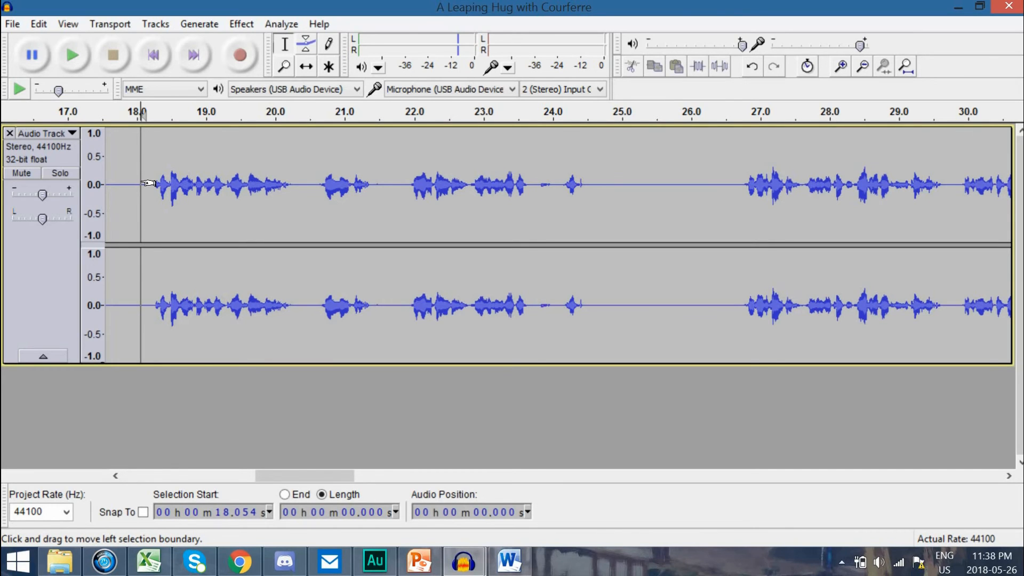
pyautogui.press('space')
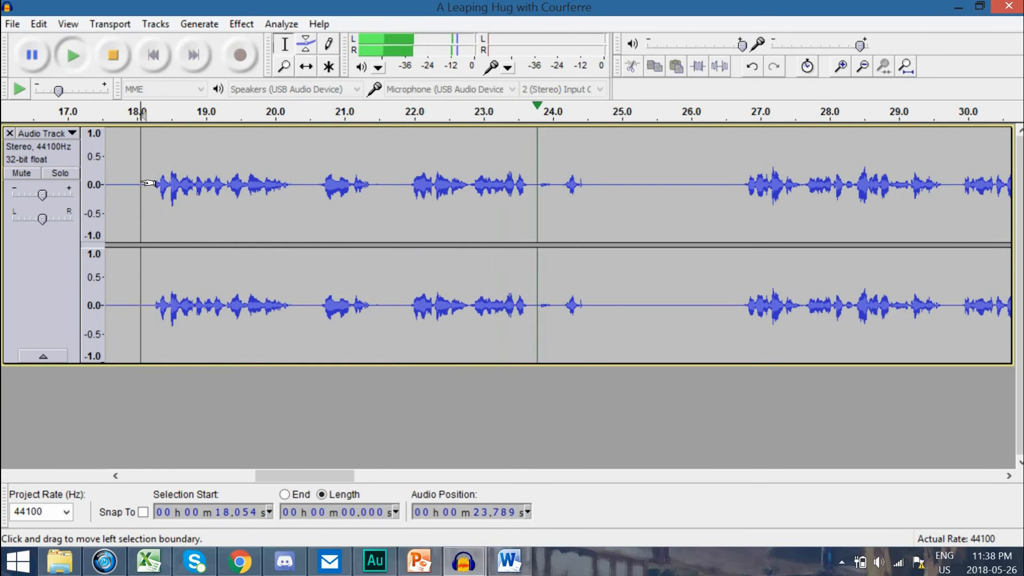
pyautogui.press('space')
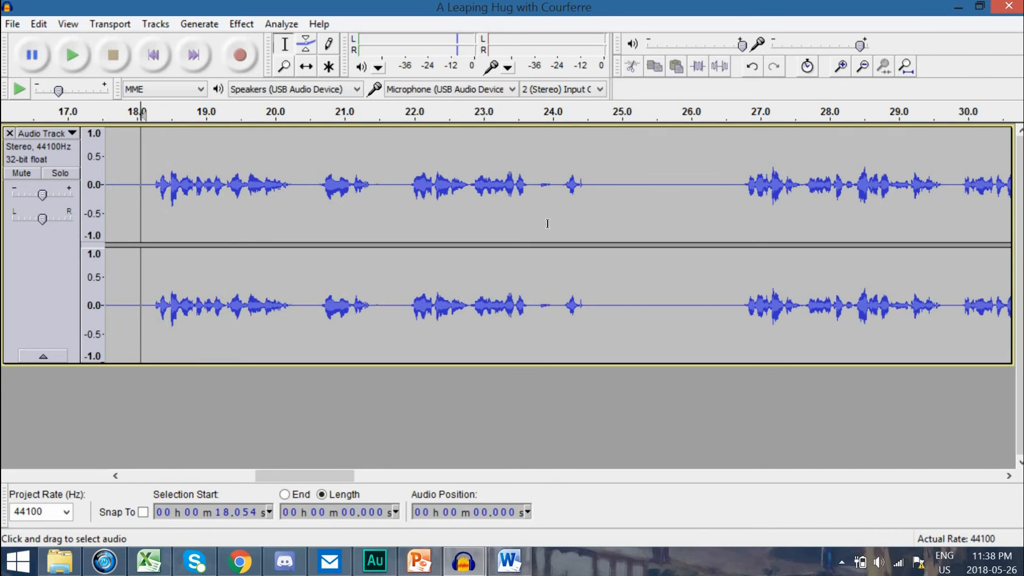
# - Delete the passage from about 21.8 to 26.7 s, up to just before the following phrase
pyautogui.click(402, 181)
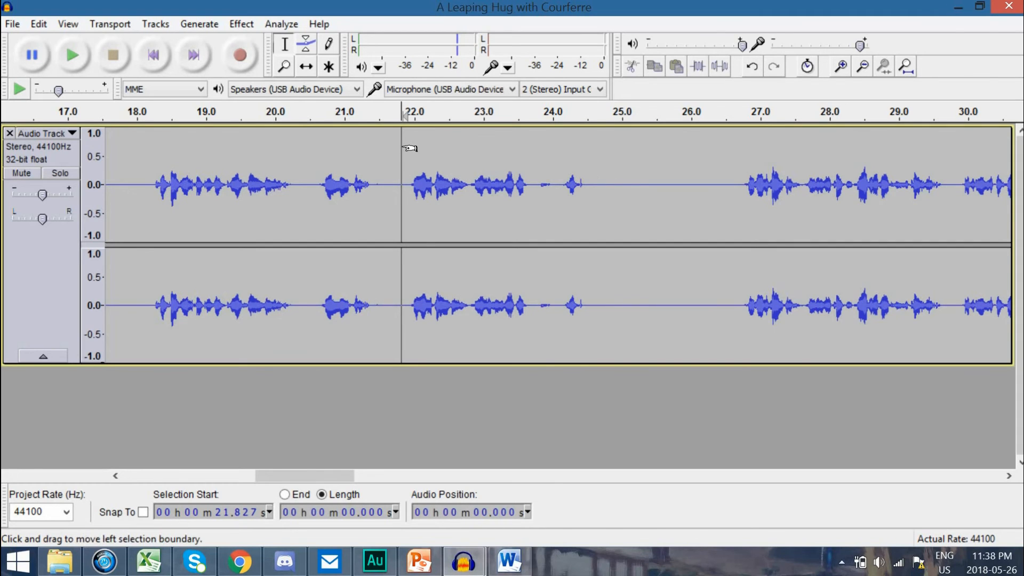
pyautogui.moveTo(415, 148); pyautogui.dragTo(737, 161)
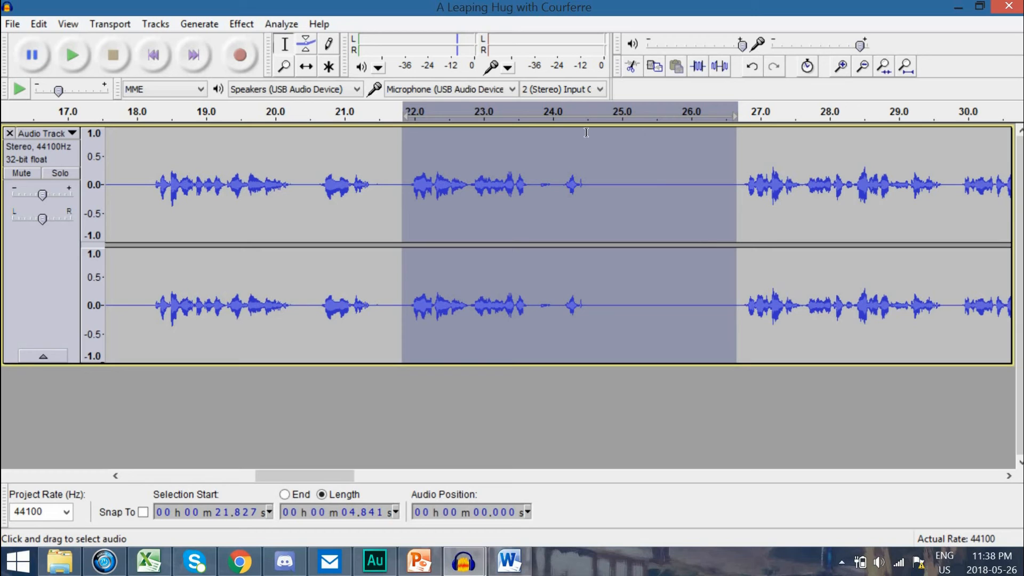
pyautogui.press('Delete')
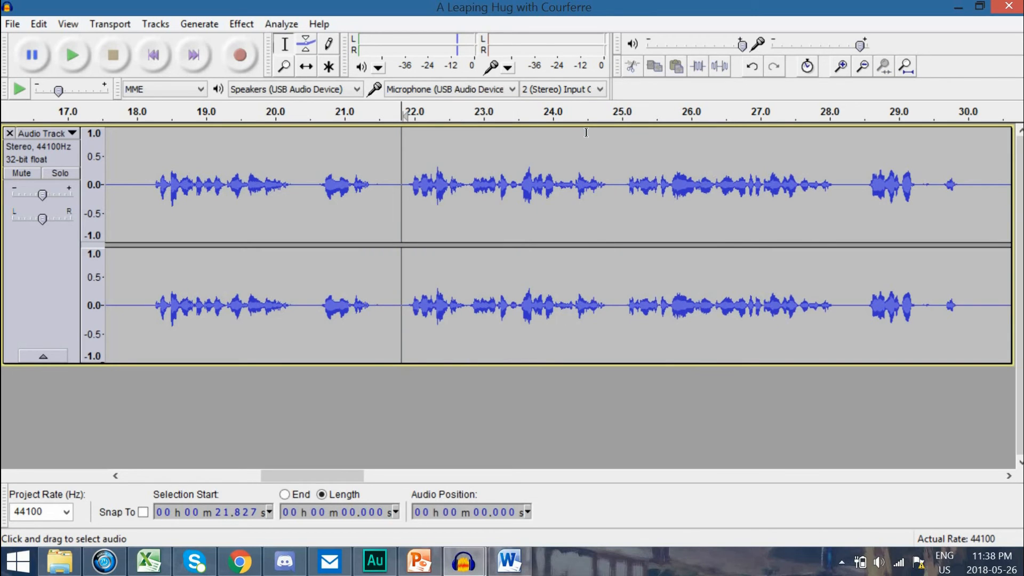
# - Play the recording from about 18.1 s to check the transition across the cut passage
pyautogui.click(146, 182)
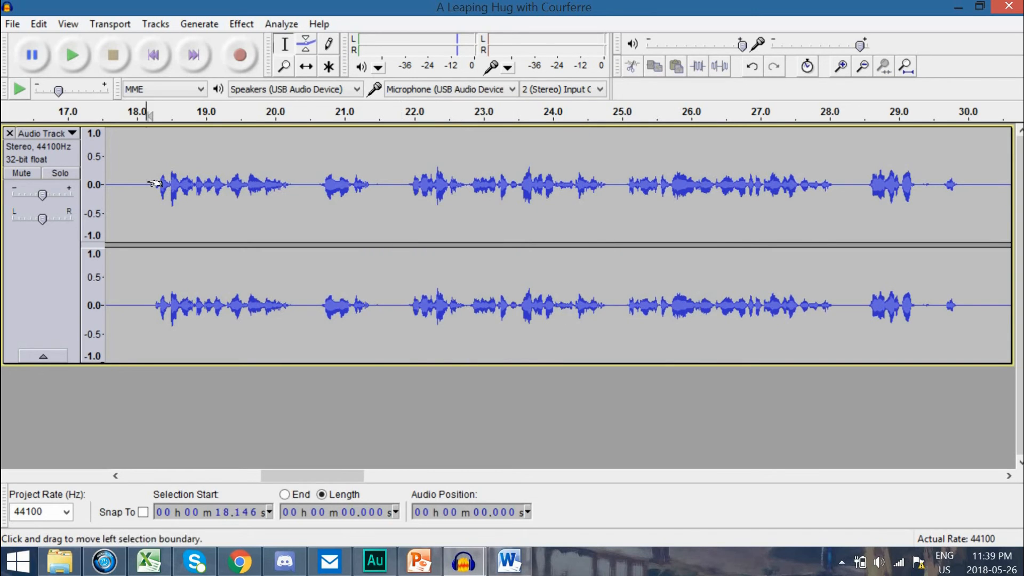
pyautogui.press('space')
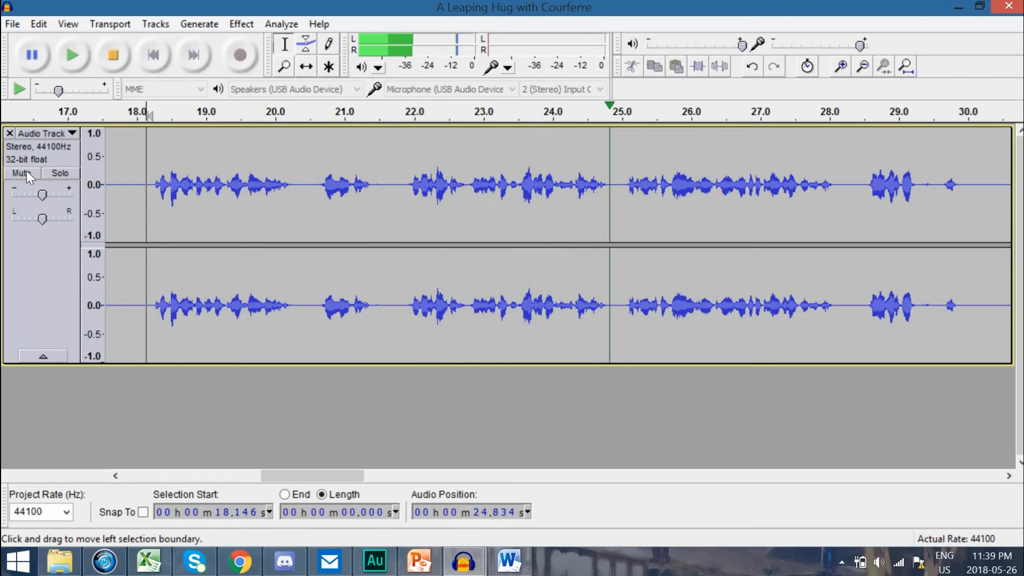
pyautogui.press('space')
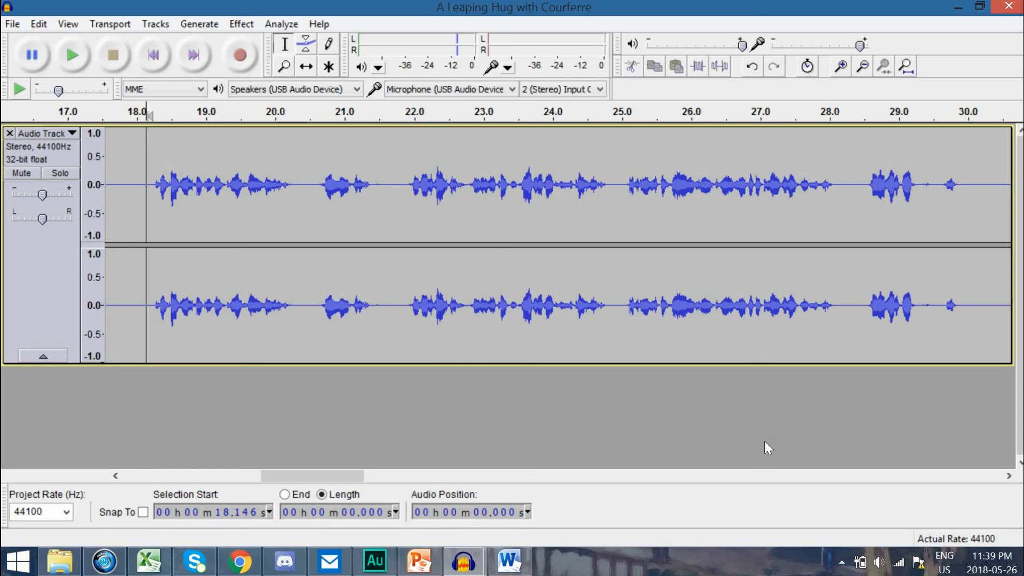
# - Try deleting the spoken passage from about 37.6 to 42.9 s and undo the deletion
pyautogui.moveTo(338, 470); pyautogui.dragTo(310, 470)
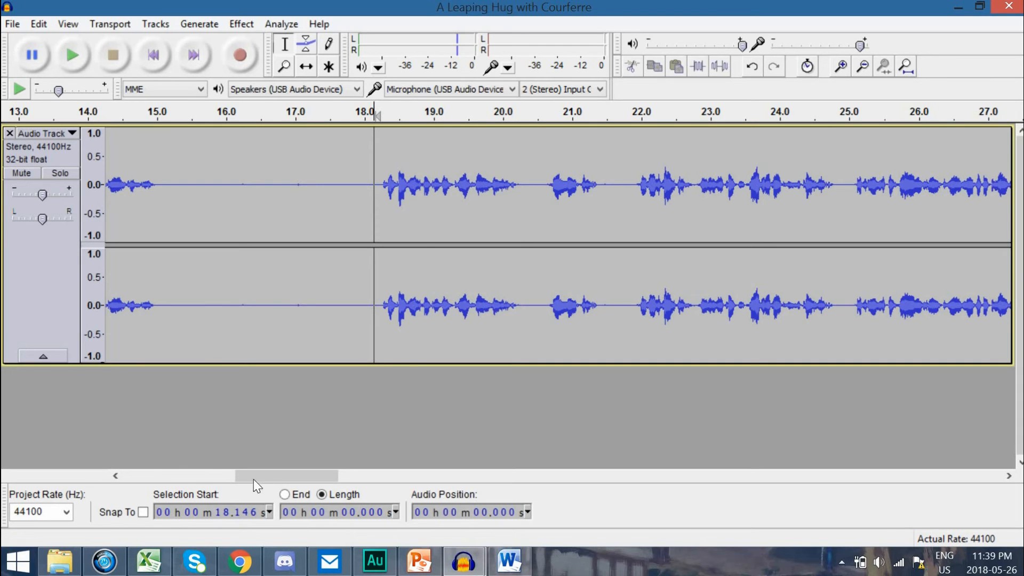
pyautogui.moveTo(262, 479); pyautogui.dragTo(415, 481)
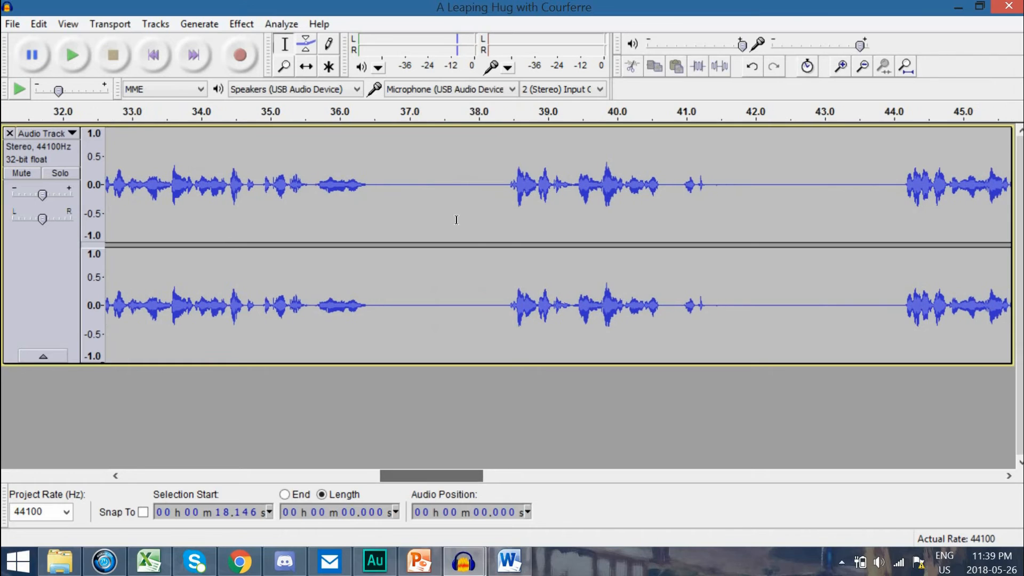
pyautogui.click(450, 183)
pyautogui.moveTo(815, 193)
pyautogui.mouseDown()
pyautogui.moveTo(841, 194)
pyautogui.moveTo(821, 196)
pyautogui.mouseUp()
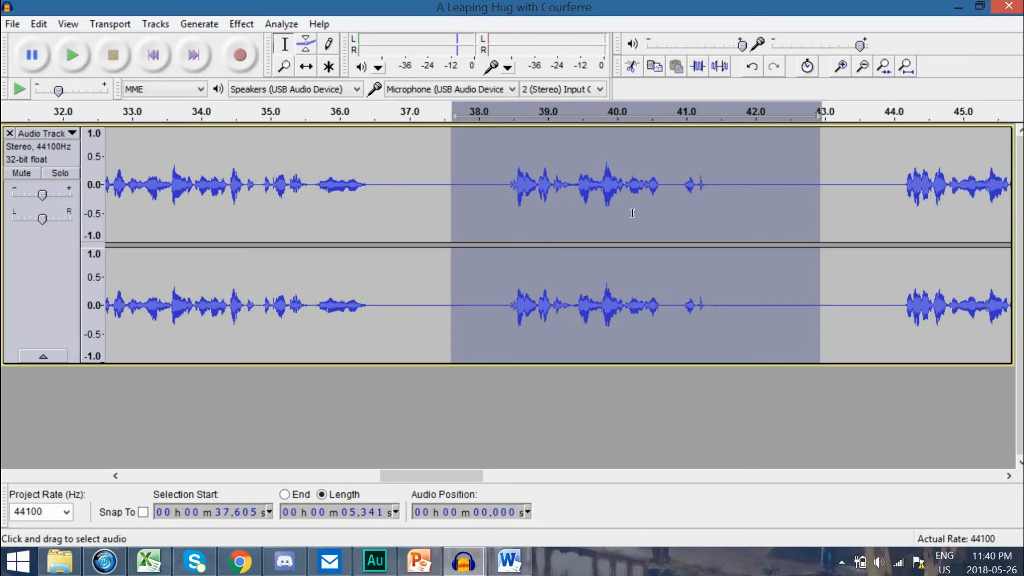
pyautogui.press('Delete')
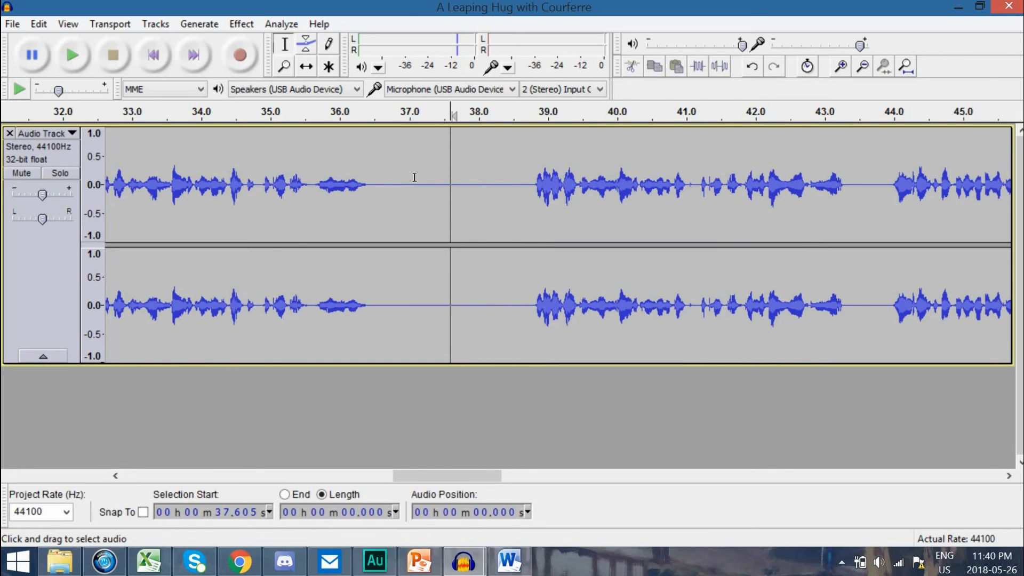
pyautogui.hotkey('ctrl', 'z')
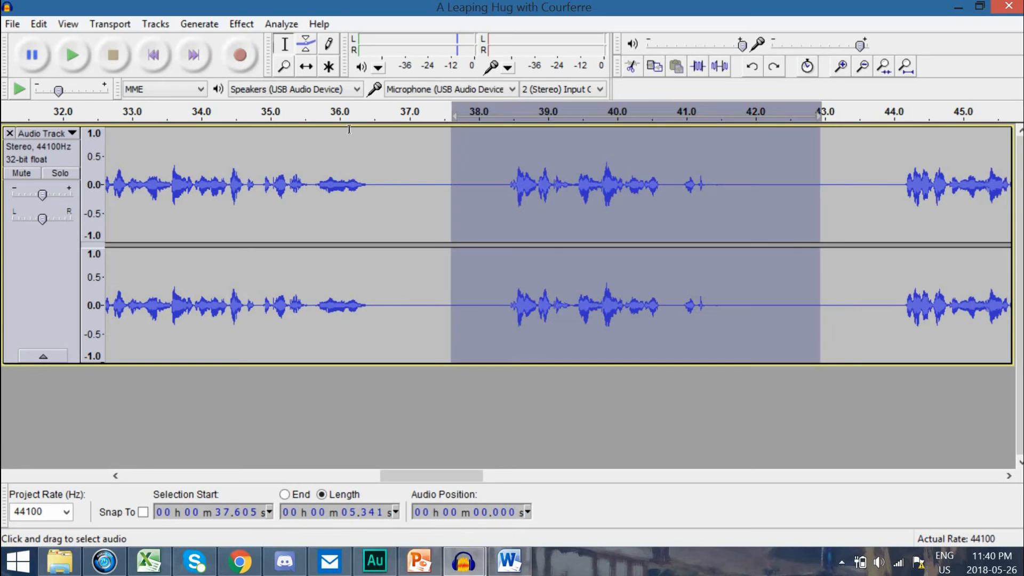
pyautogui.click(42, 26)
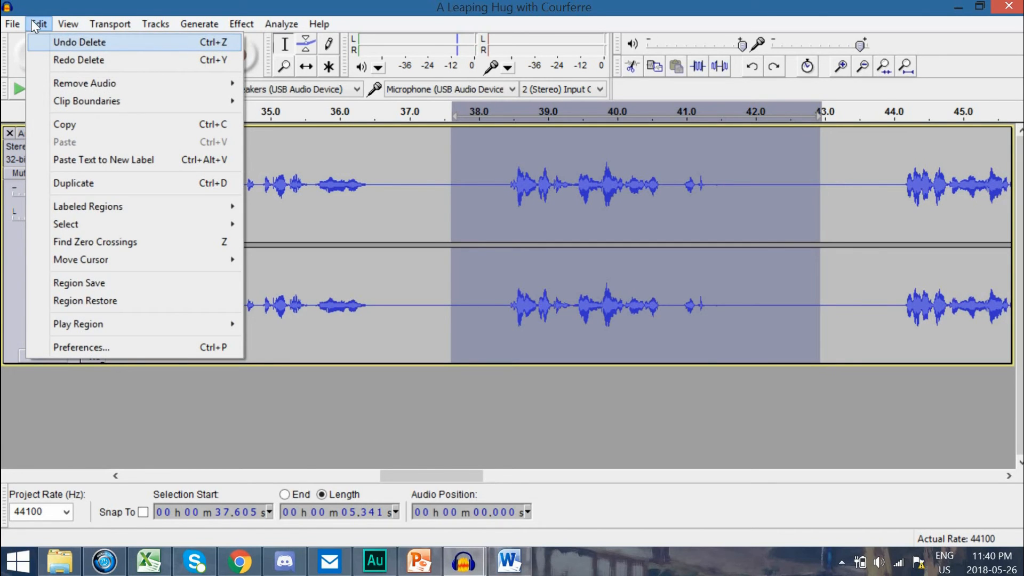
pyautogui.click(35, 25)
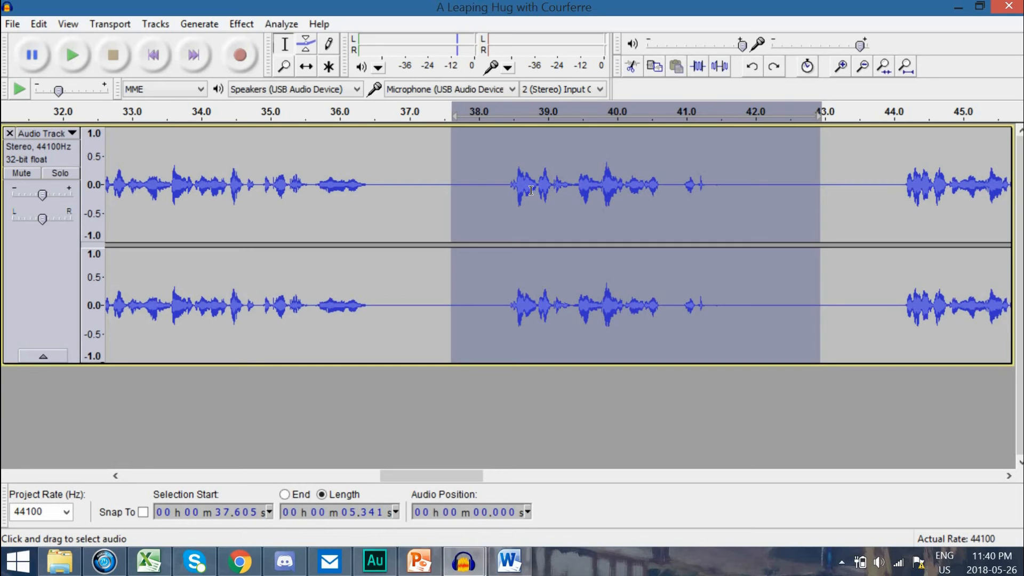
pyautogui.click(43, 23)
pyautogui.click(546, 241)
pyautogui.moveTo(810, 217); pyautogui.dragTo(780, 219)
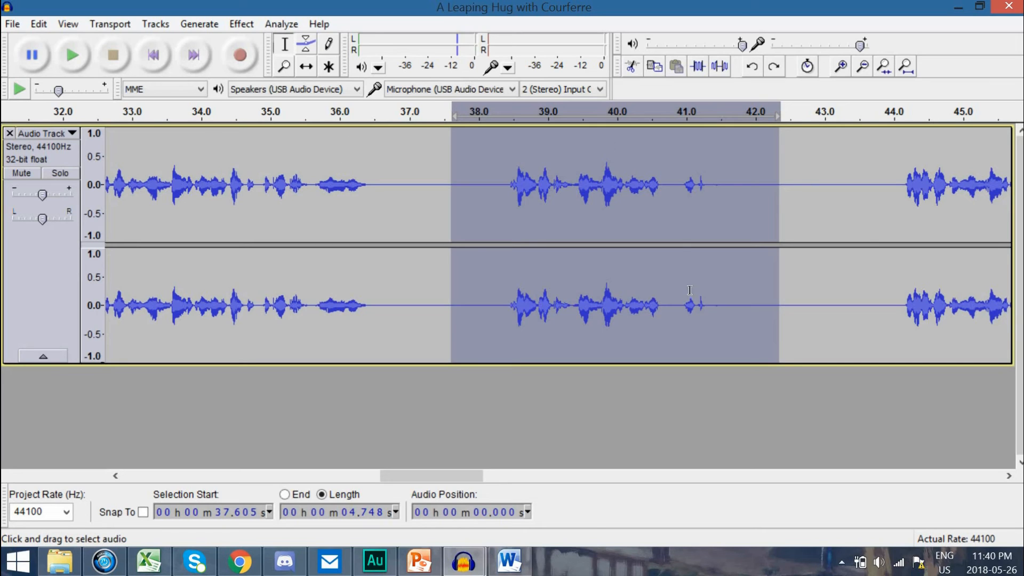
pyautogui.click(679, 217)
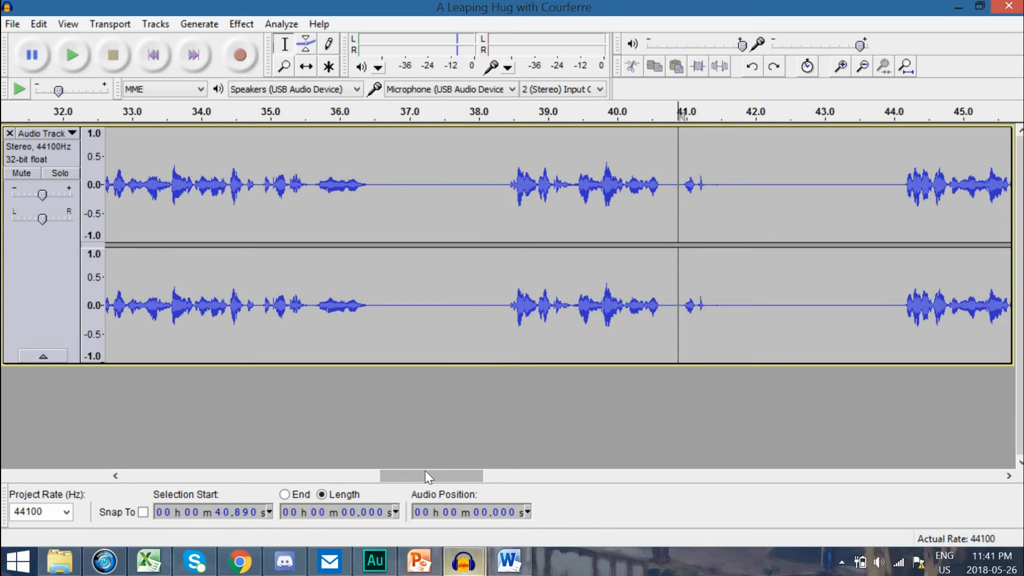
pyautogui.moveTo(447, 473); pyautogui.dragTo(967, 465)
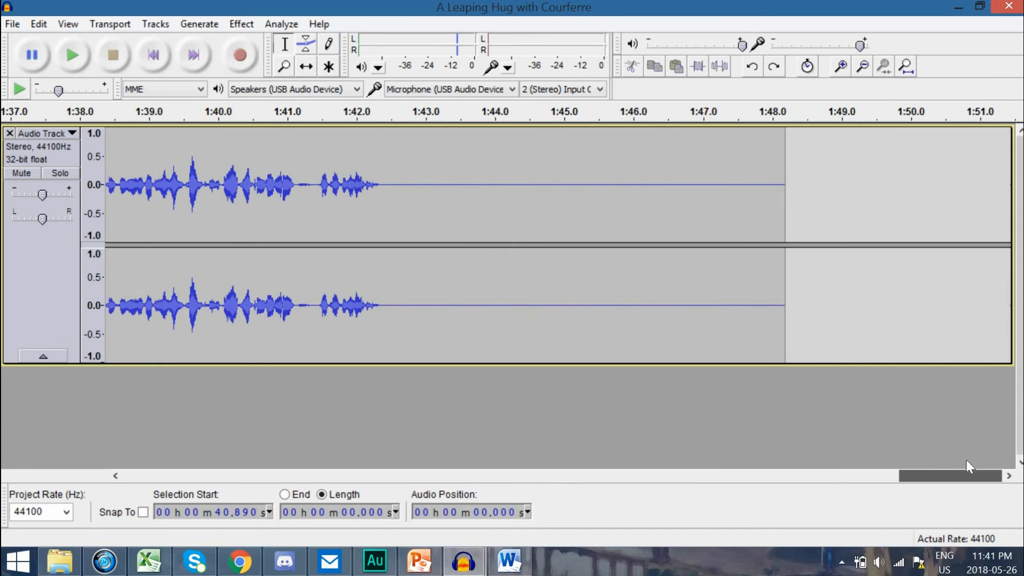
pyautogui.hscroll(-20, 457, 411)
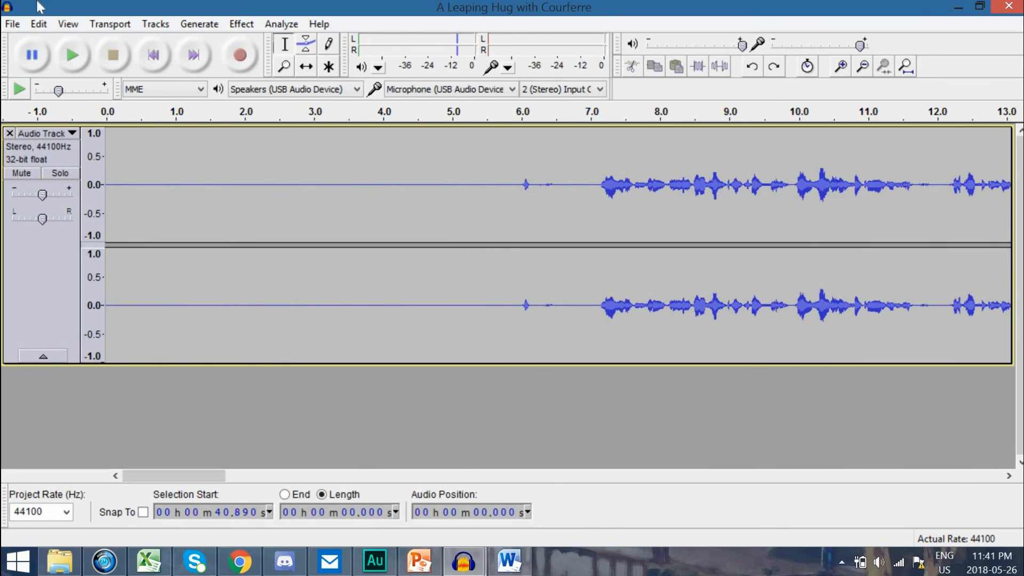
pyautogui.click(19, 27)
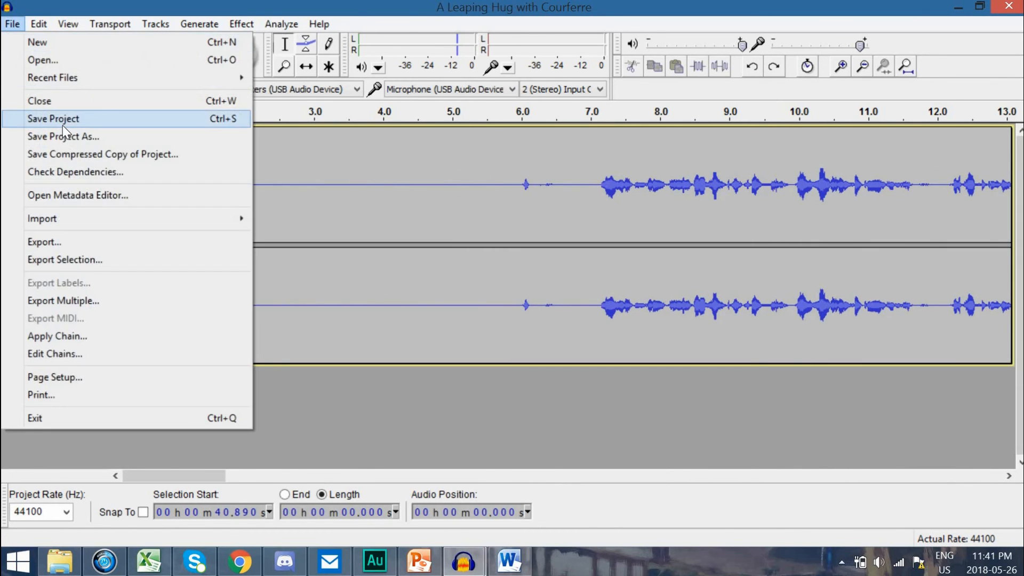
pyautogui.click(410, 212)
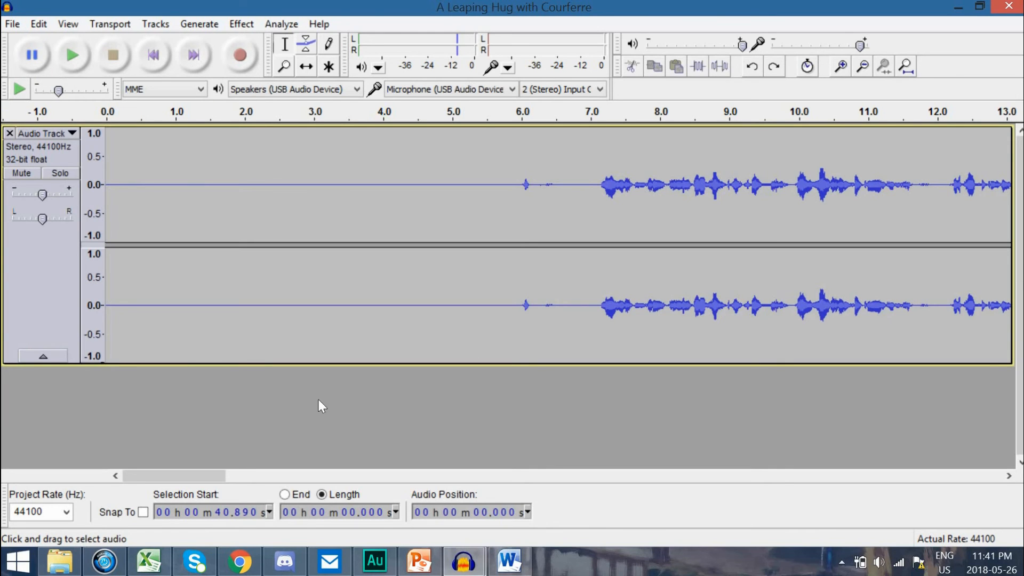
pyautogui.moveTo(200, 475); pyautogui.dragTo(893, 460)
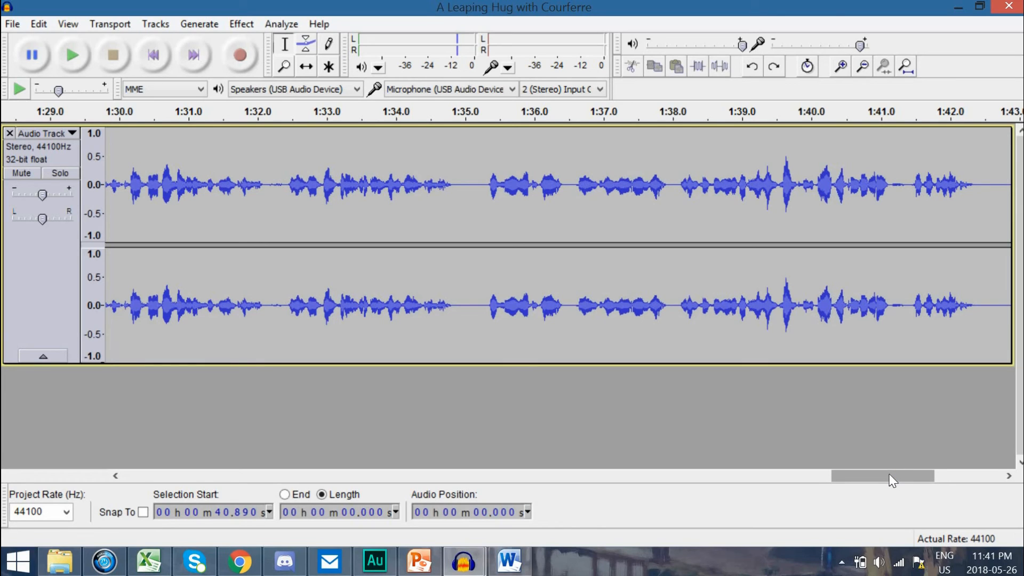
pyautogui.moveTo(893, 479); pyautogui.dragTo(499, 480)
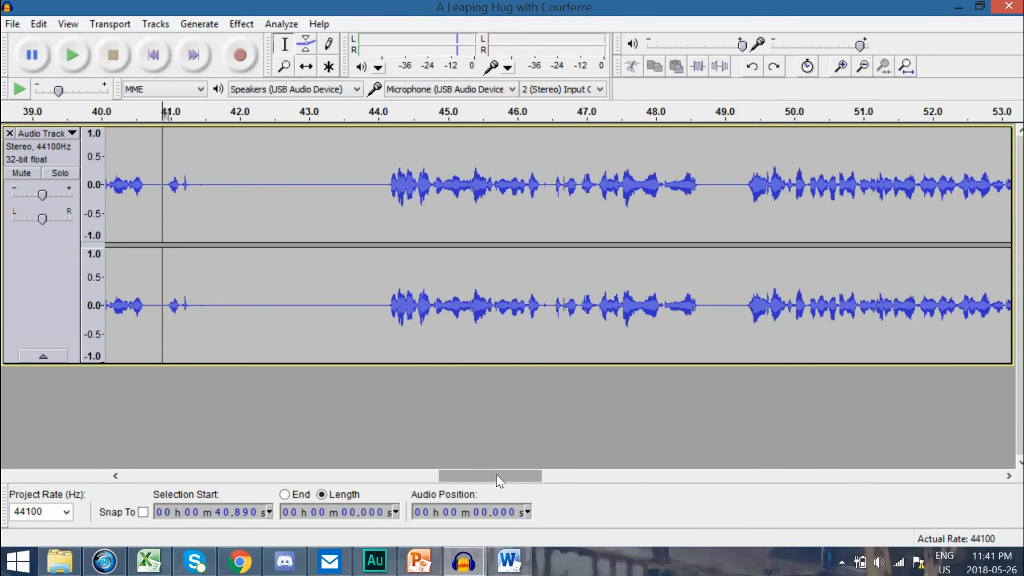
# - Delete the opening stretch from 0 to about 6.6 s, ahead of the first spoken phrase
pyautogui.moveTo(499, 480); pyautogui.dragTo(174, 476)
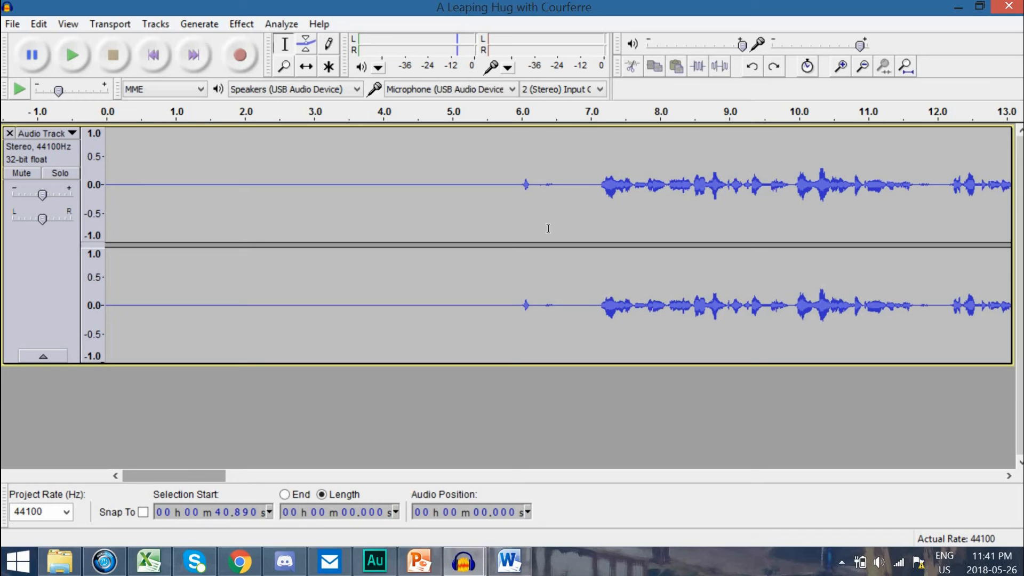
pyautogui.click(583, 182)
pyautogui.moveTo(583, 182); pyautogui.dragTo(96, 160)
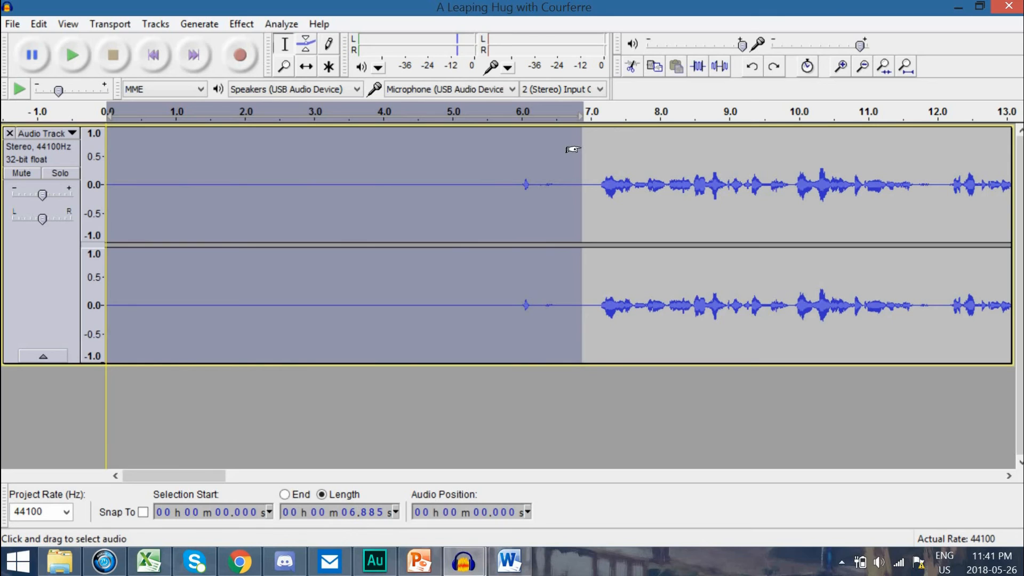
pyautogui.moveTo(560, 151); pyautogui.dragTo(553, 149)
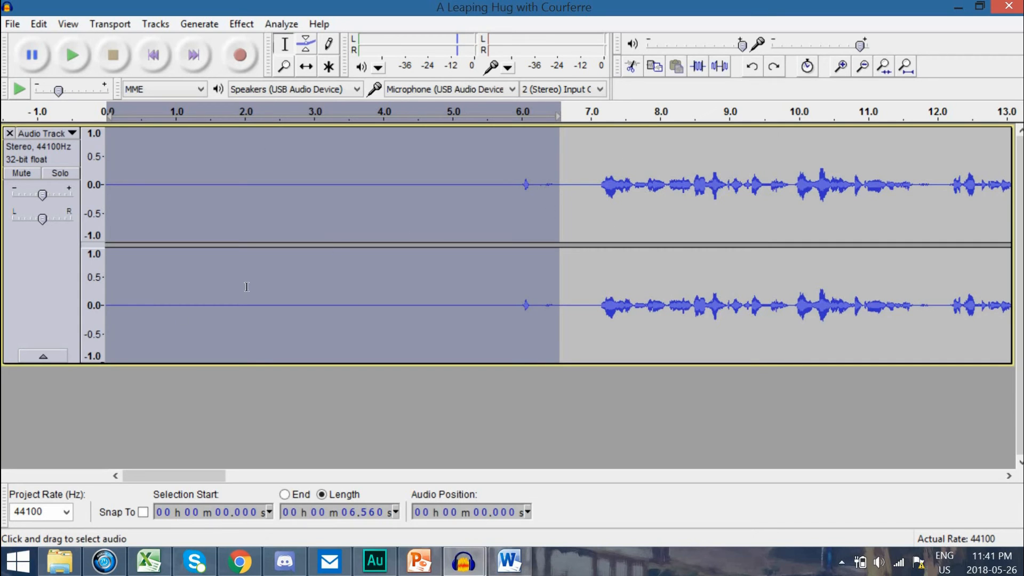
pyautogui.press('Delete')
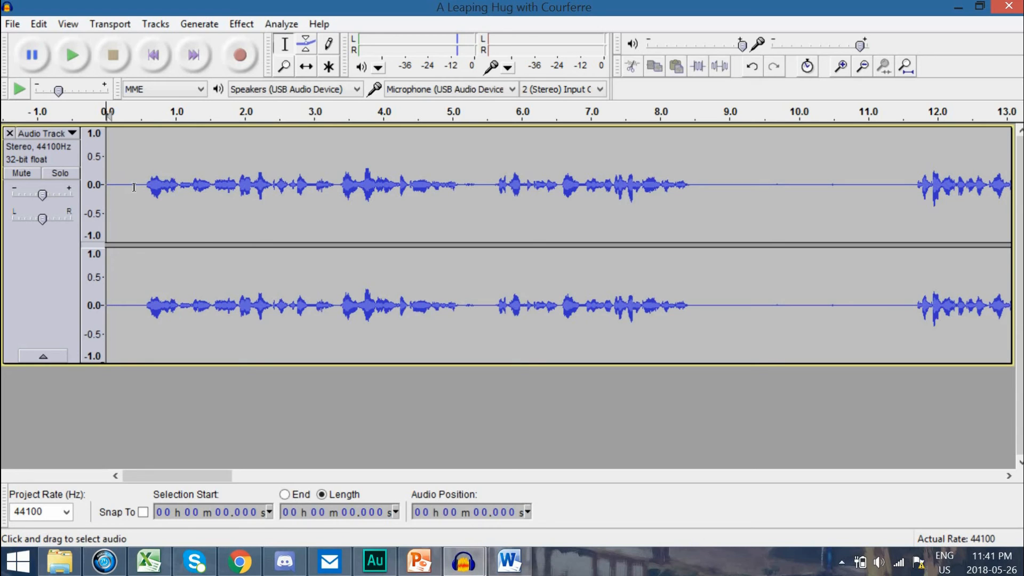
# - Apply a Fade In to the first 0.4 s or so of silence at the start of the recording
pyautogui.moveTo(134, 187); pyautogui.dragTo(86, 186)
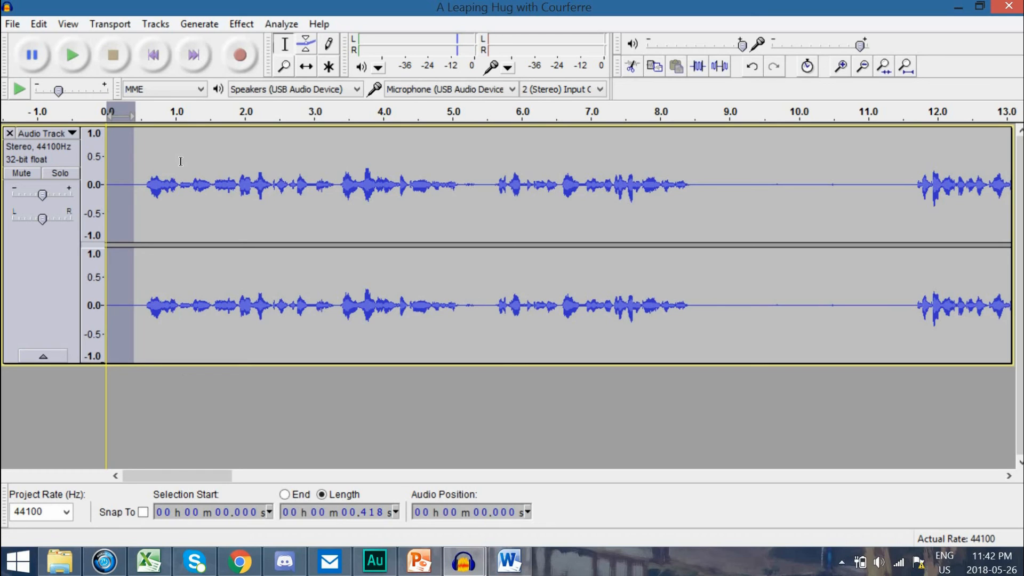
pyautogui.click(237, 30)
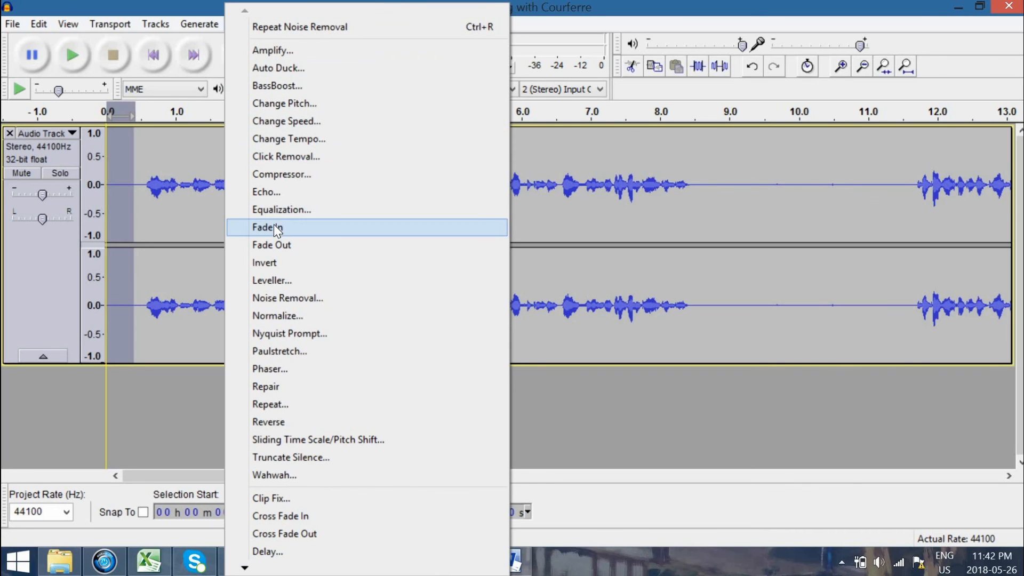
pyautogui.click(274, 225)
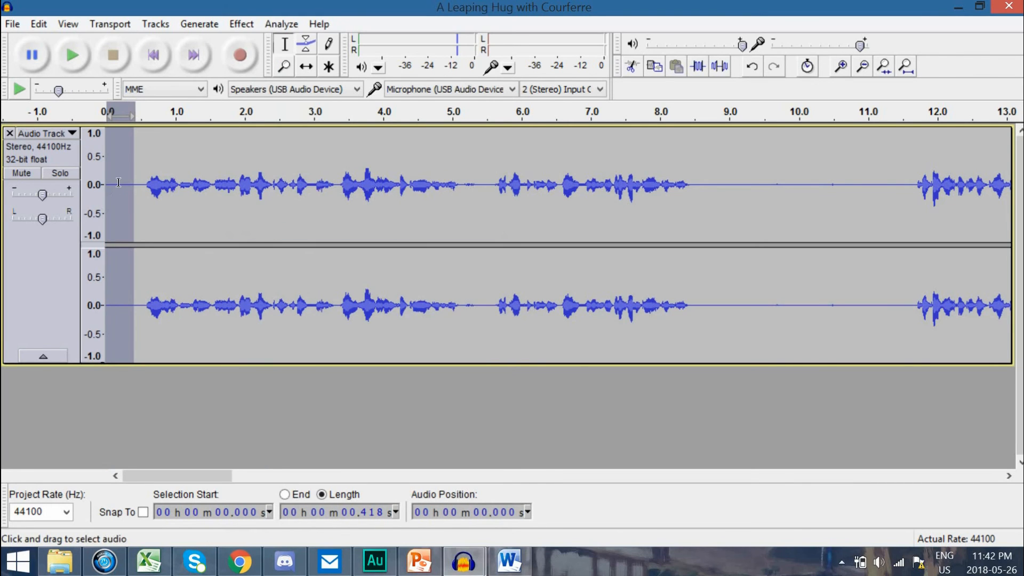
pyautogui.click(156, 176)
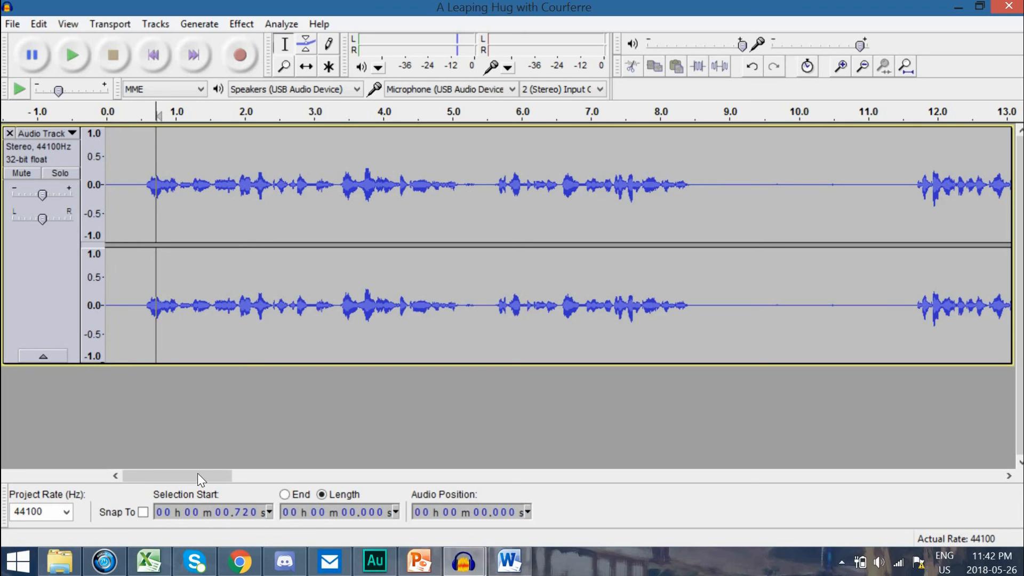
# - Delete the trailing silence from about 1:36.7 to the end of the recording
pyautogui.moveTo(197, 475); pyautogui.dragTo(320, 474)
pyautogui.hscroll(10, 980, 400)
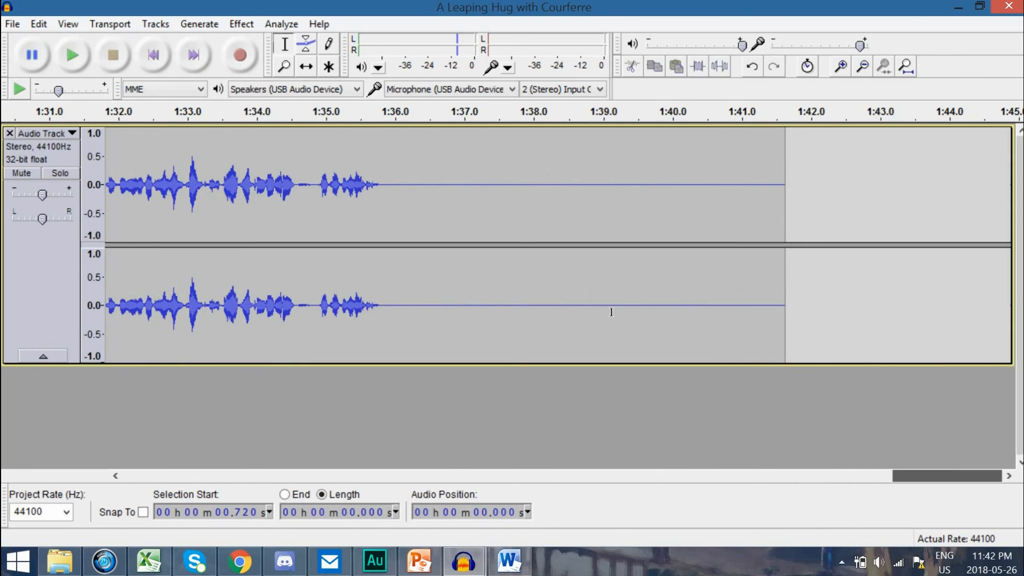
pyautogui.moveTo(444, 304); pyautogui.dragTo(784, 313)
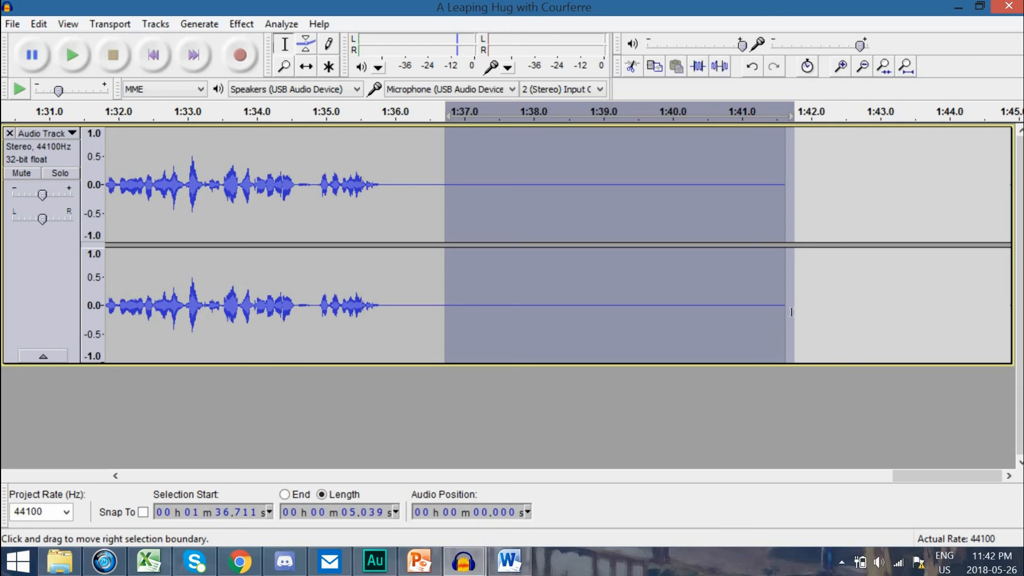
pyautogui.press('Delete')
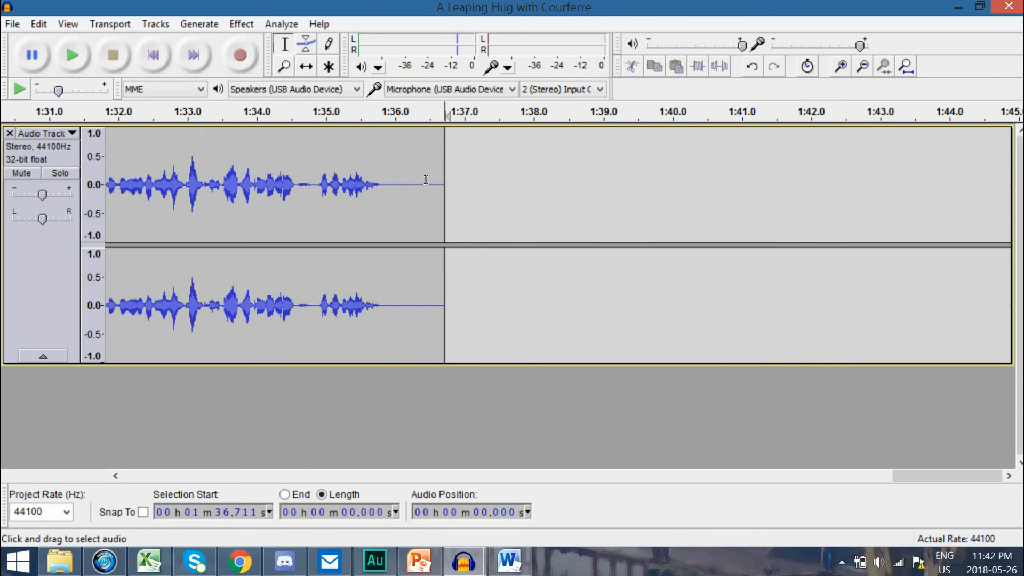
# - Apply a Fade Out to the last 0.5 s or so of the recording, from about 1:36.2 to its end
pyautogui.moveTo(409, 181); pyautogui.dragTo(444, 181)
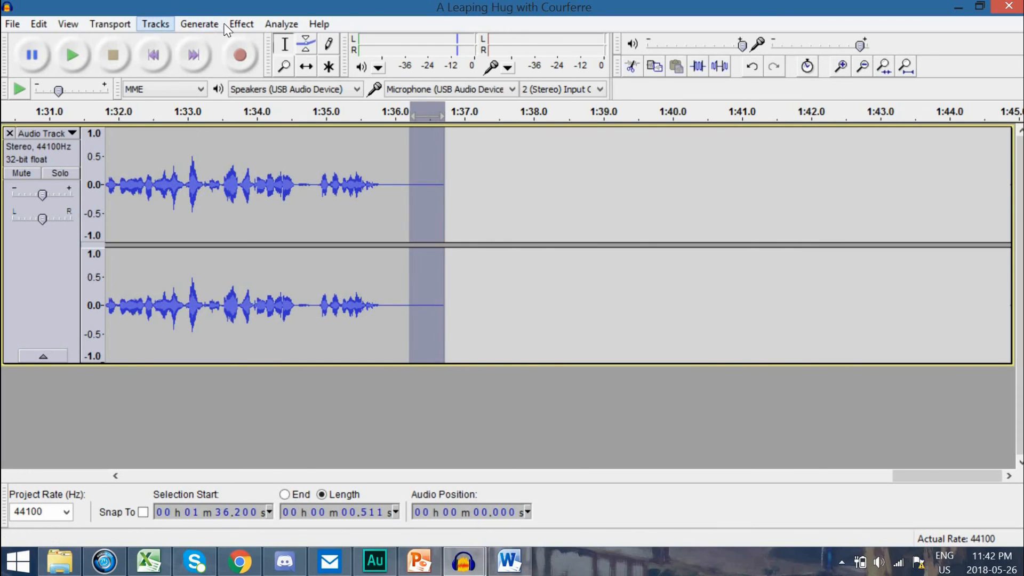
pyautogui.click(241, 23)
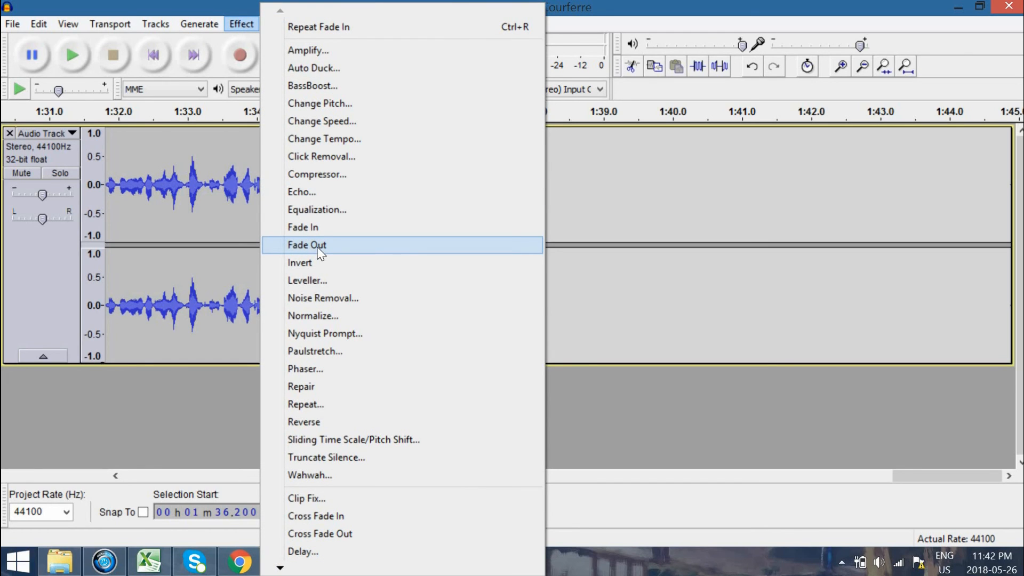
pyautogui.click(318, 246)
pyautogui.click(407, 205)
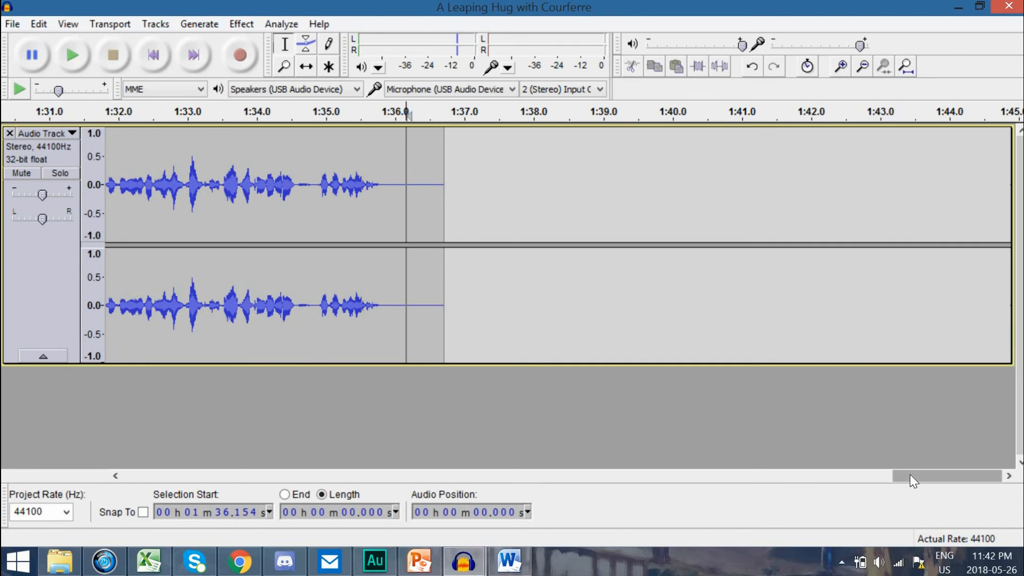
# - Export the whole recording to the Desktop in MP3 format under the file name A Leaping Hug with Courferre
pyautogui.moveTo(910, 475); pyautogui.dragTo(543, 491)
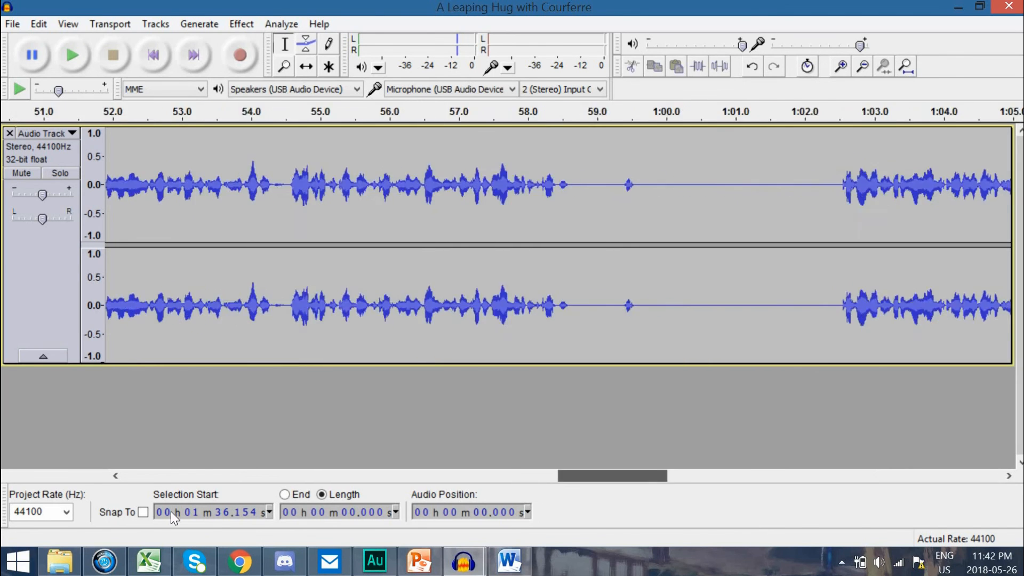
pyautogui.moveTo(171, 511); pyautogui.dragTo(122, 512)
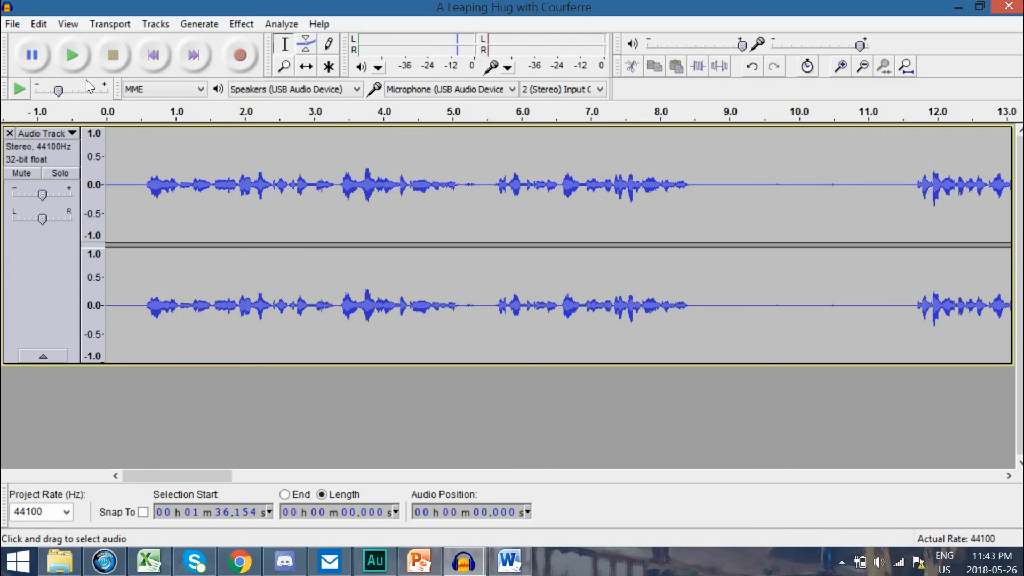
pyautogui.click(13, 27)
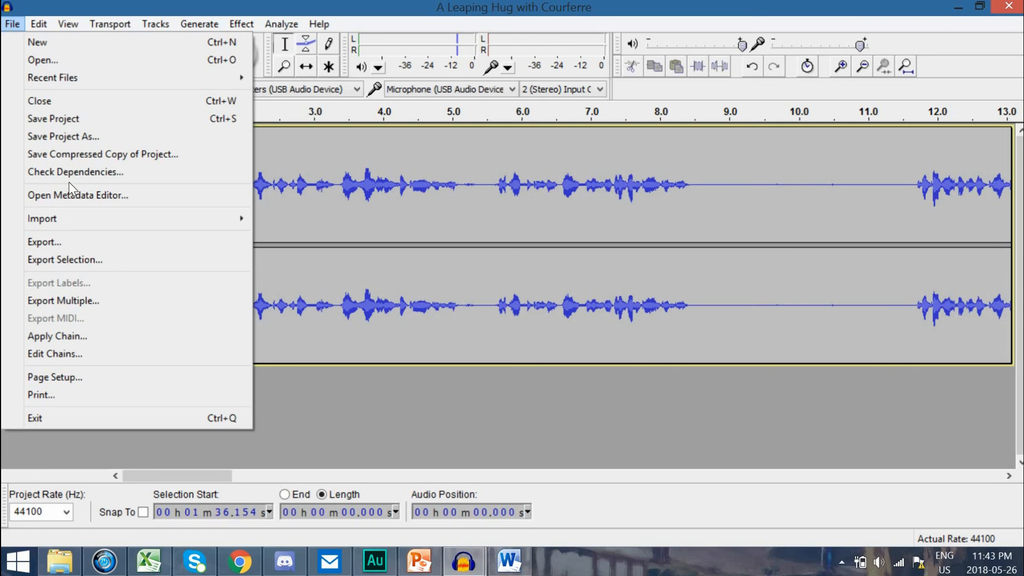
pyautogui.click(72, 241)
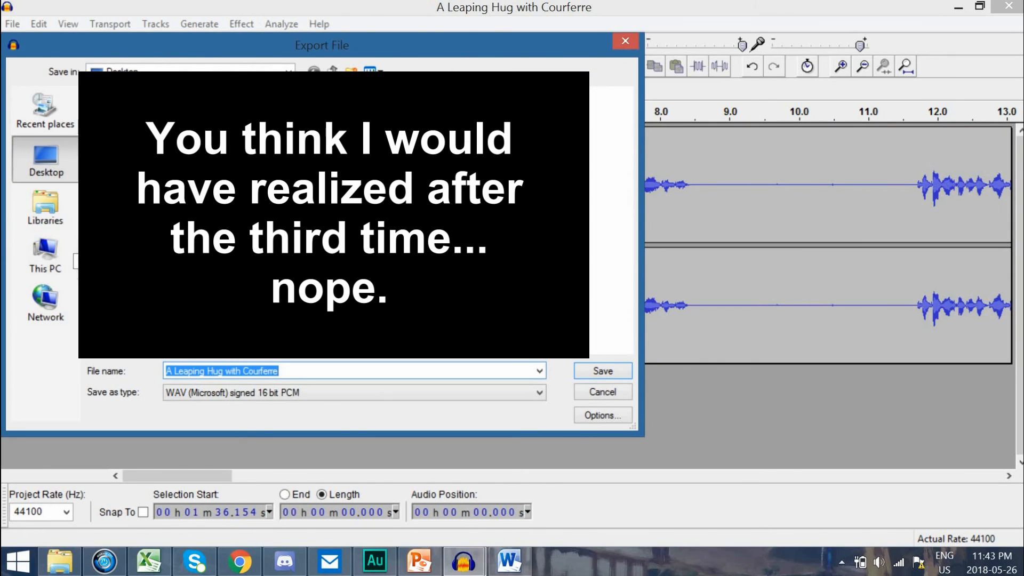
pyautogui.click(303, 395)
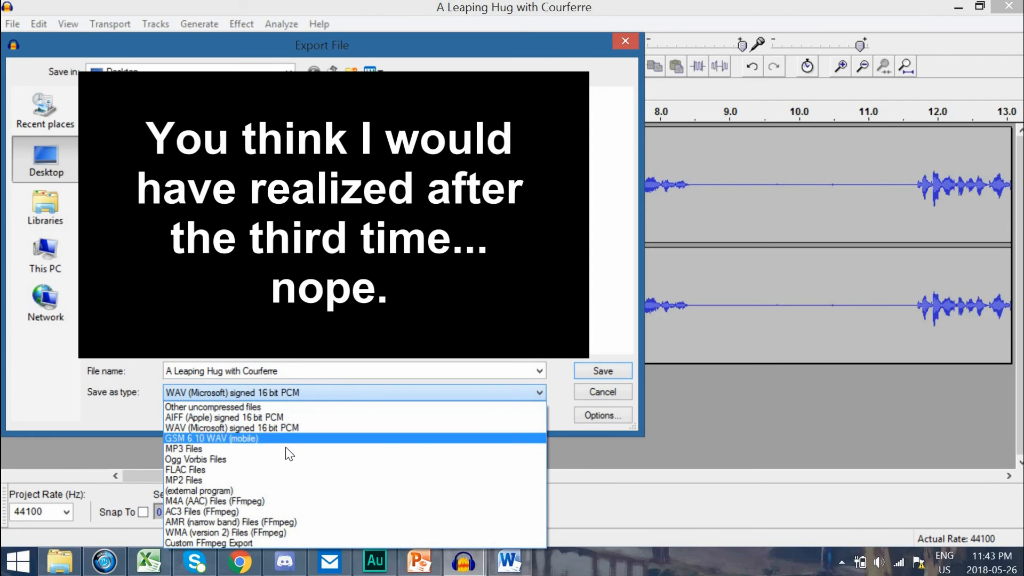
pyautogui.click(237, 451)
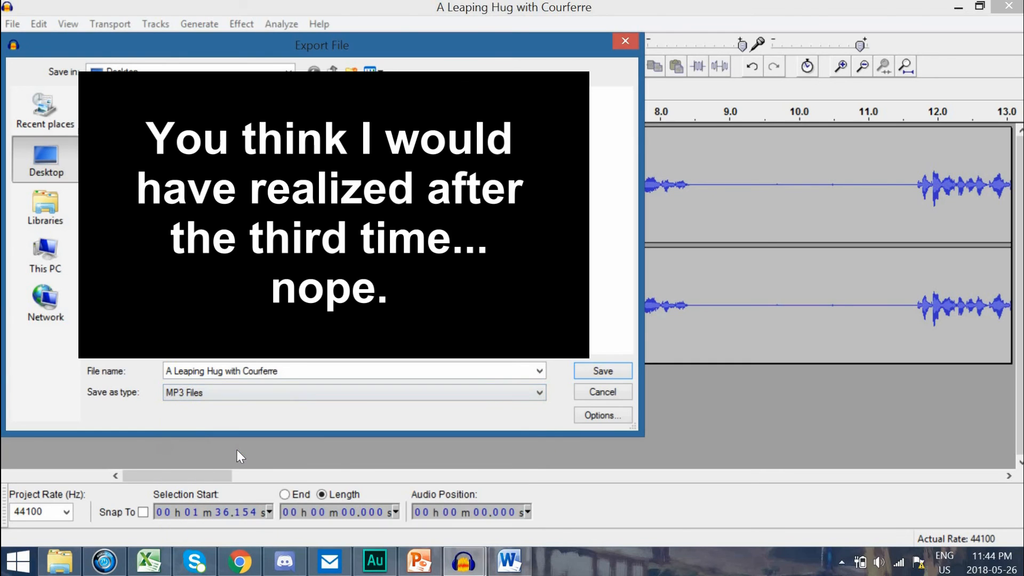
pyautogui.click(297, 372)
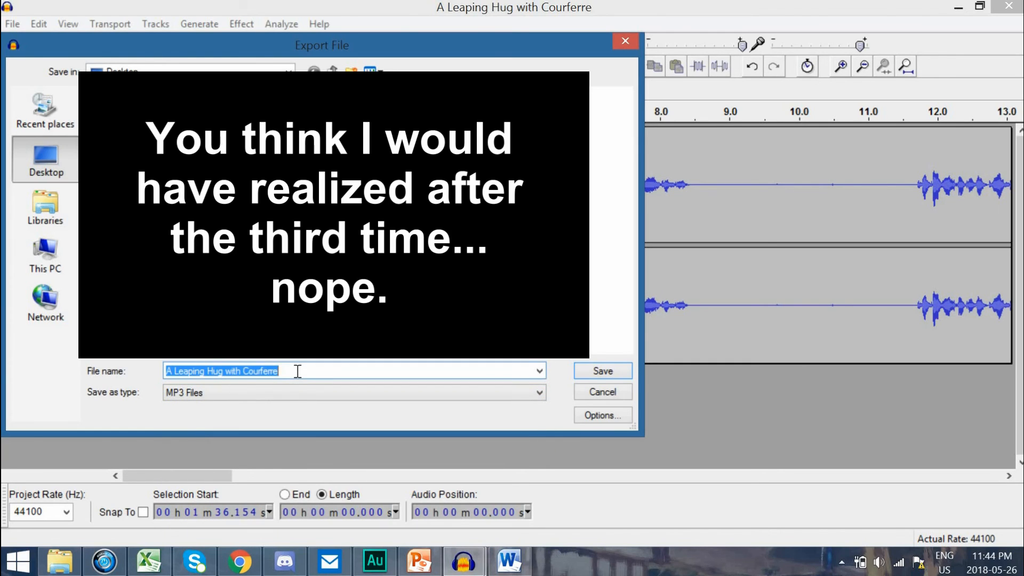
pyautogui.click(609, 372)
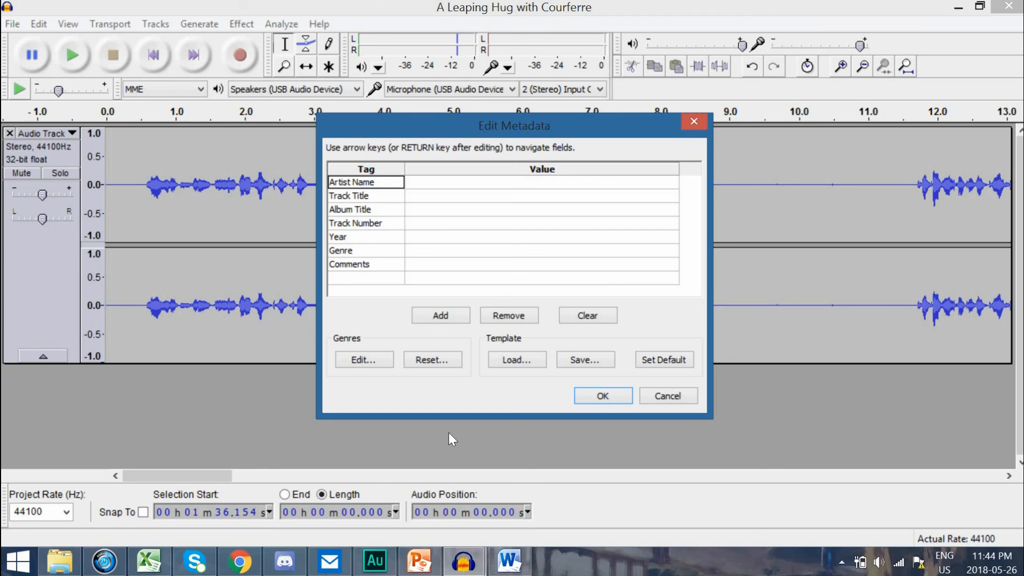
# - Fill in the artist name, the track title "A Leaping Hug with Courferre" and the album title "A Leaping Hug With Courferre" in the metadata
pyautogui.click(432, 187)
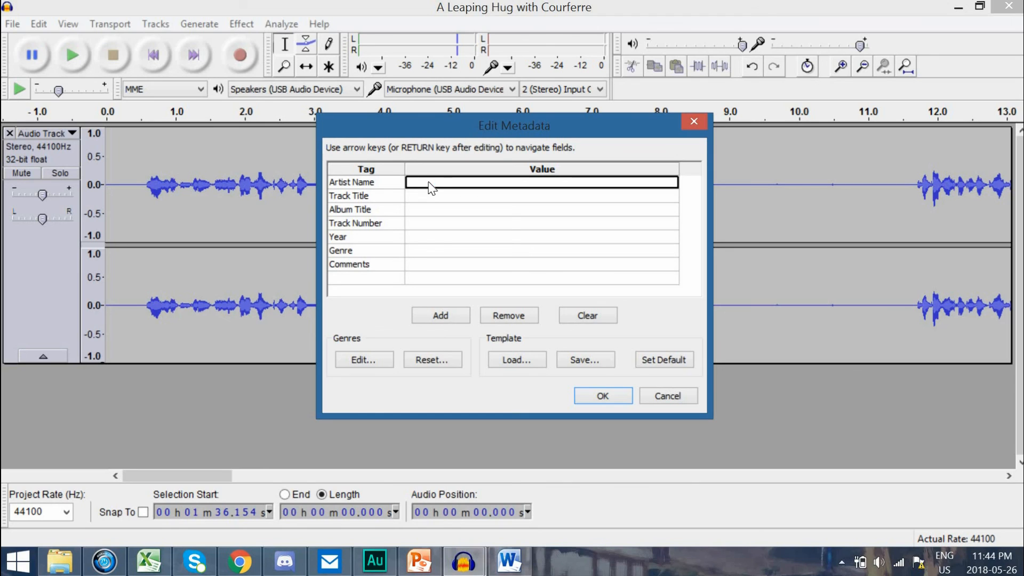
pyautogui.write('m')
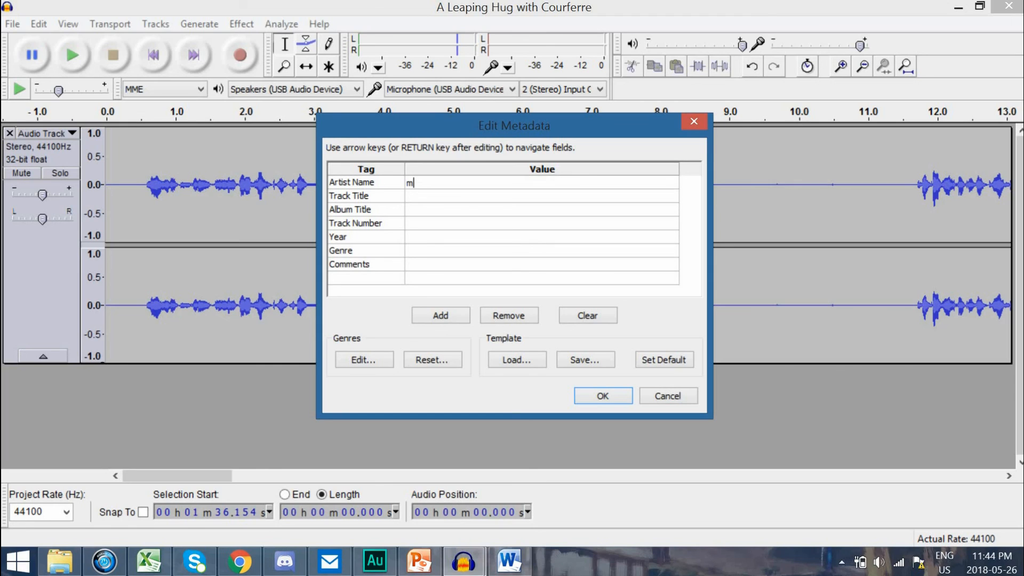
pyautogui.write('ysunfreddie')
pyautogui.click(434, 197)
pyautogui.write('A Leaping Hug with Cour')
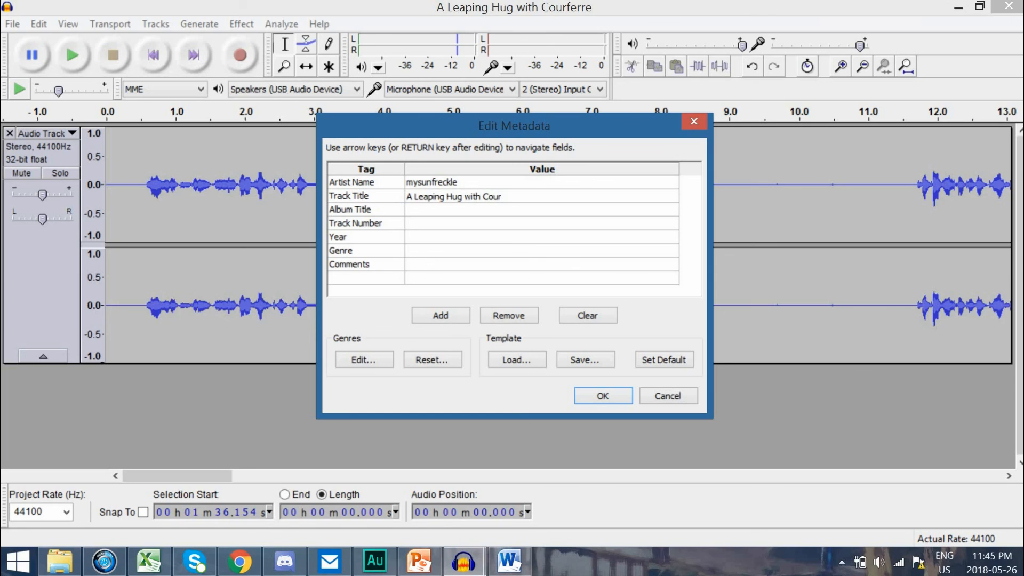
pyautogui.write('ferre')
pyautogui.press('Return')
pyautogui.write('A ')
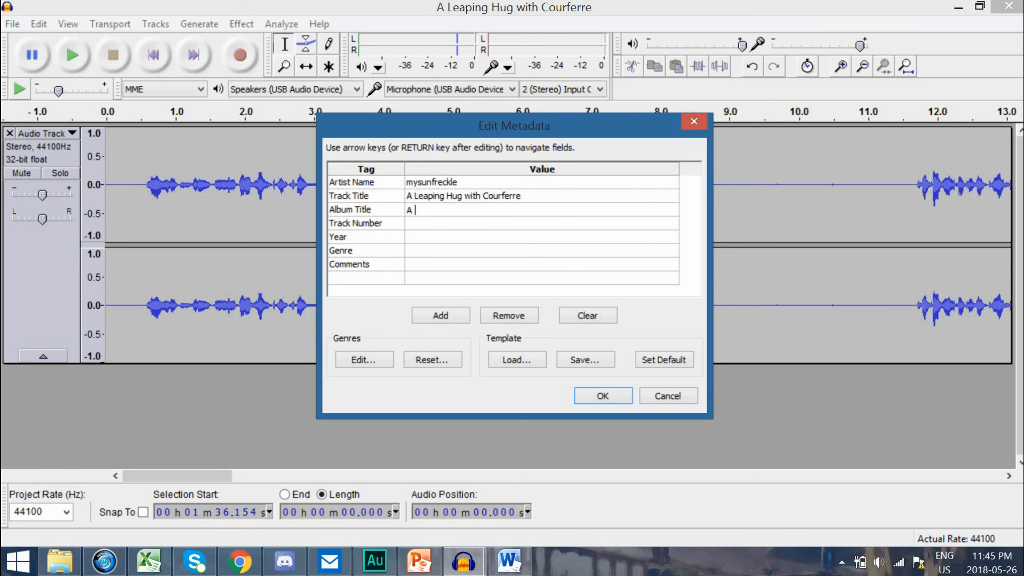
pyautogui.write('Leaping Hug With Courferre')
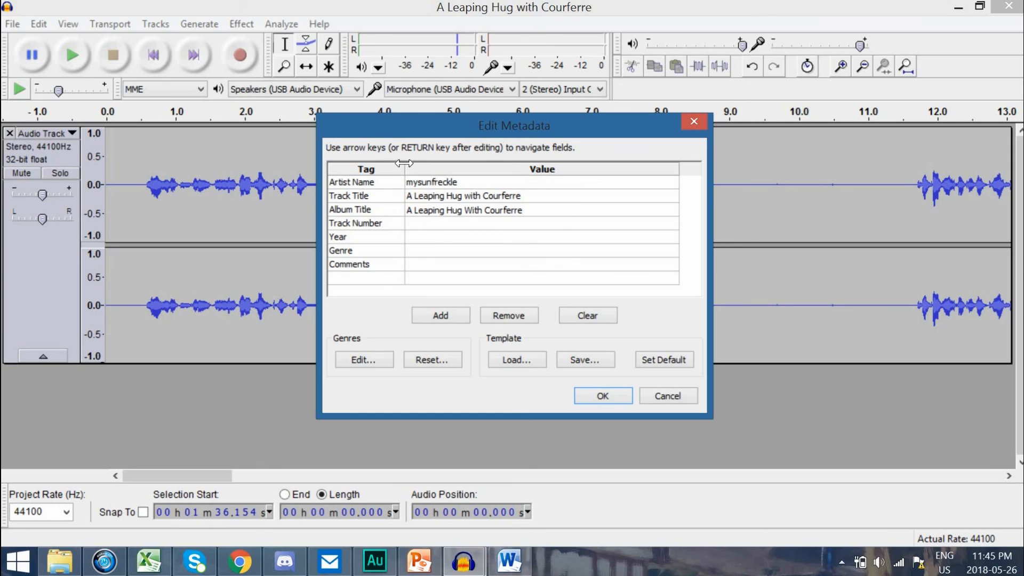
# - Set the track number to 1 and the genre to Podfic, and accept the metadata to complete the export
pyautogui.click(423, 225)
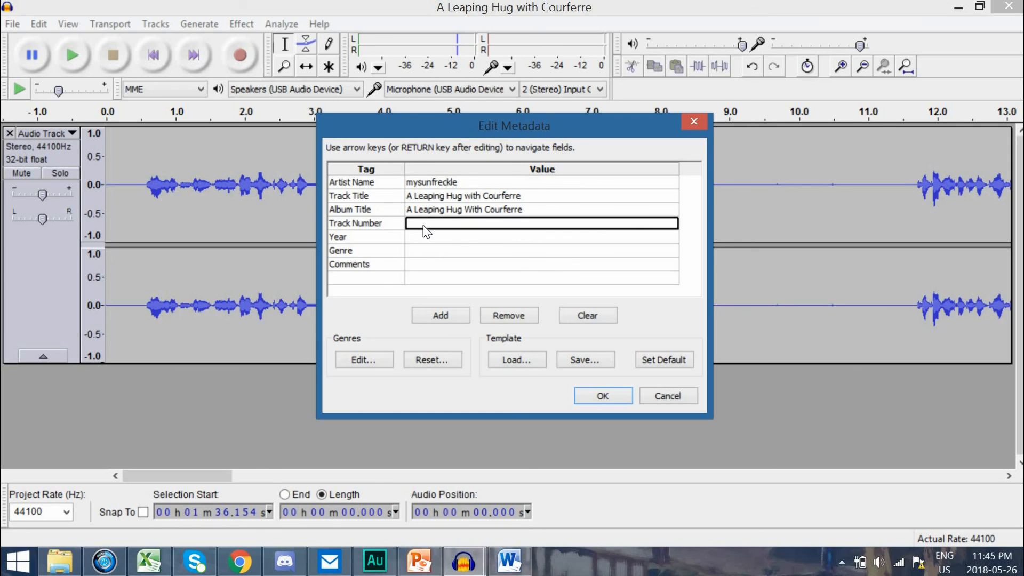
pyautogui.write('1')
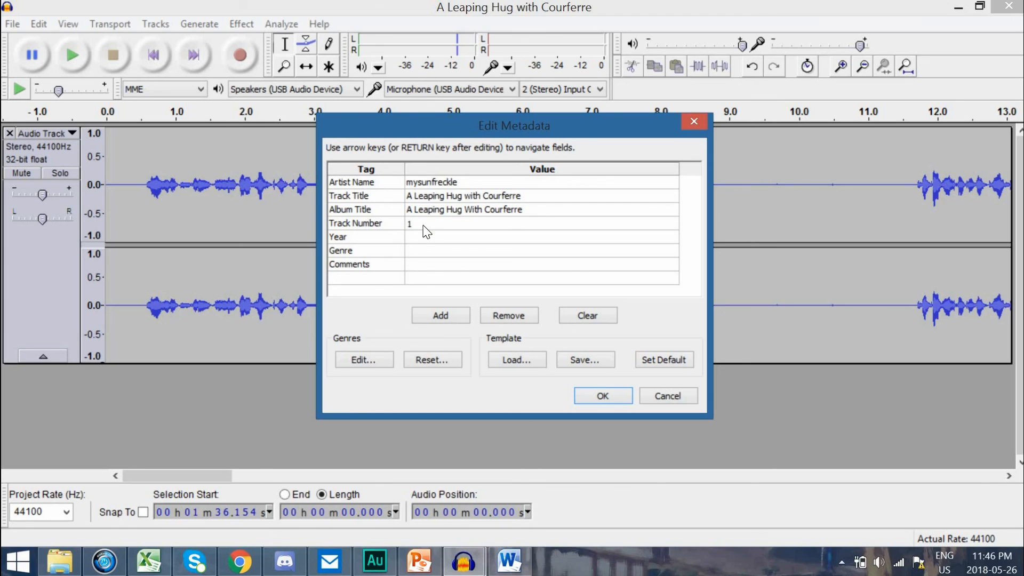
pyautogui.click(426, 258)
pyautogui.write('o')
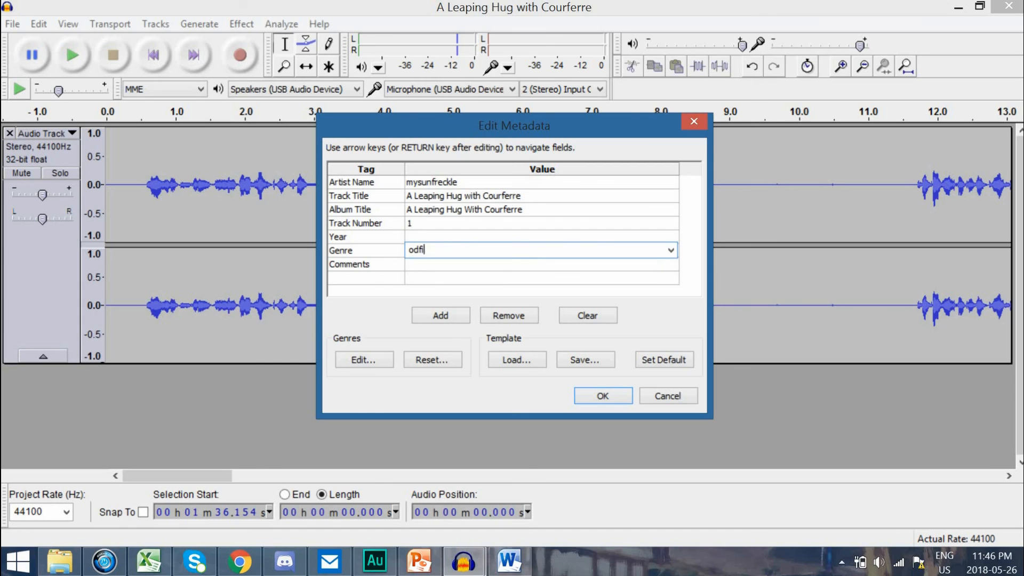
pyautogui.press('BackSpace')
pyautogui.write('Podfic')
pyautogui.press('Return')
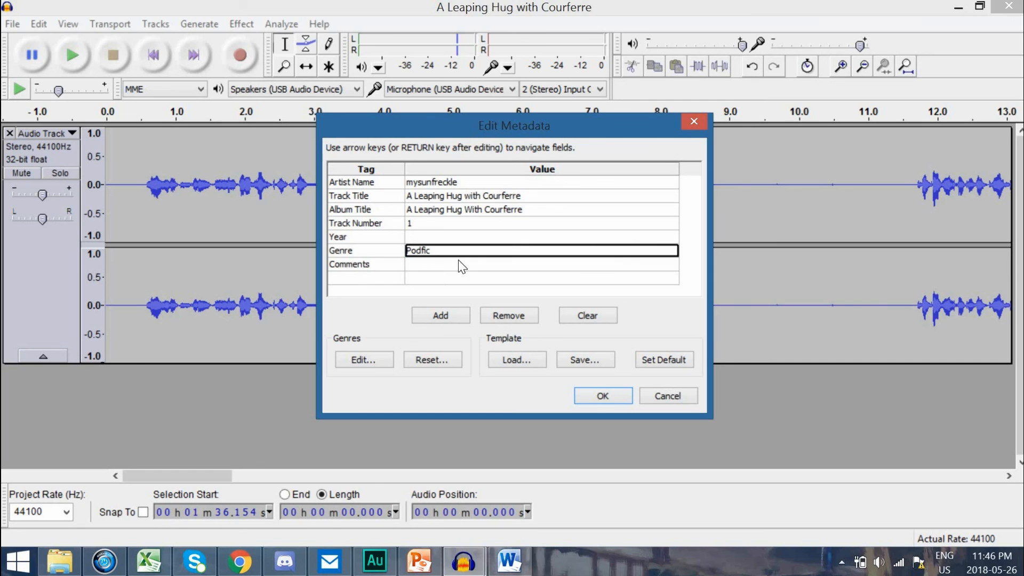
pyautogui.click(371, 278)
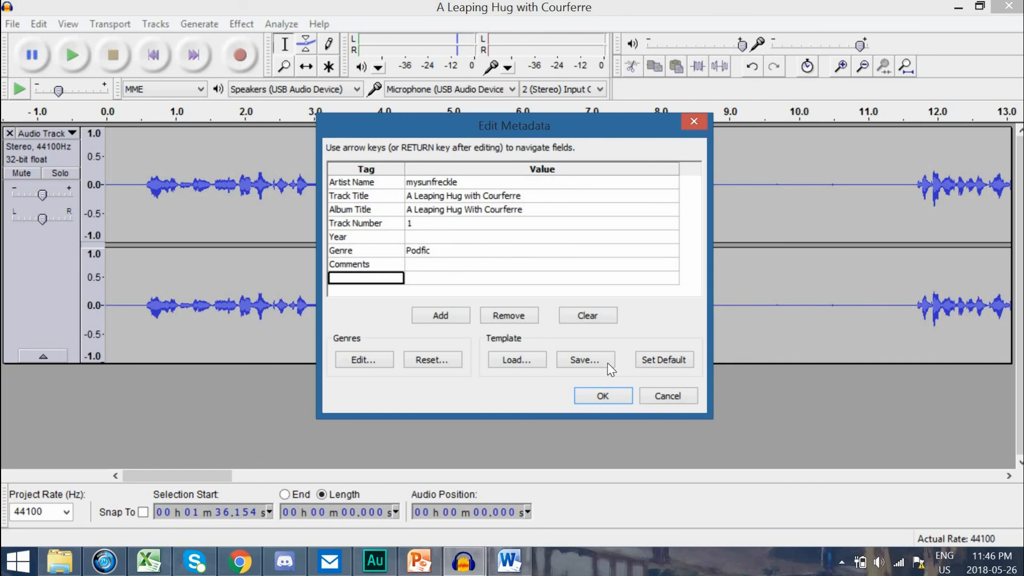
pyautogui.click(590, 398)
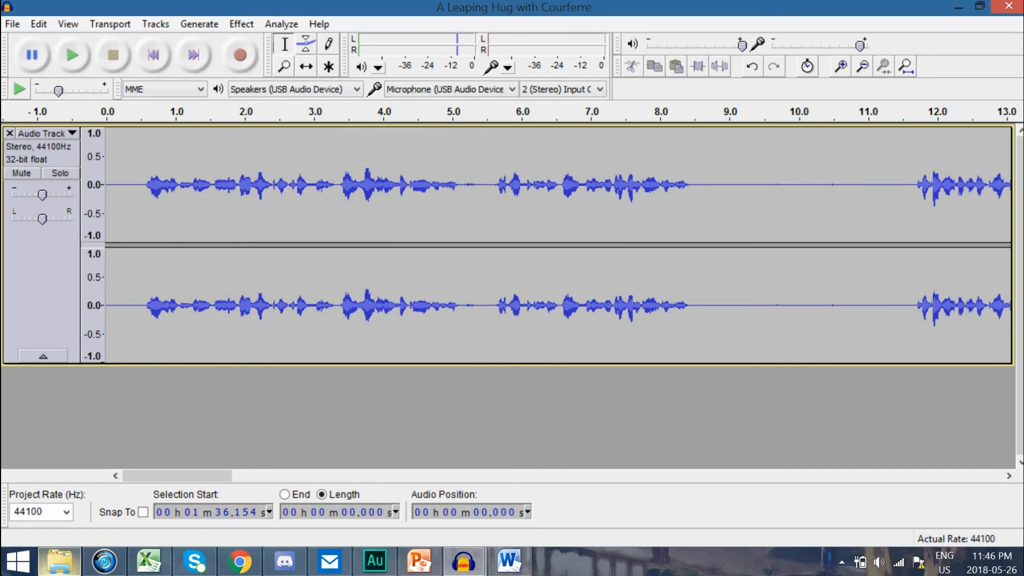
# - Look at the Desktop folder in File Explorer, and switch to PowerPoint to show the Audacity 101 title slide
pyautogui.moveTo(60, 561)
pyautogui.click(78, 522)
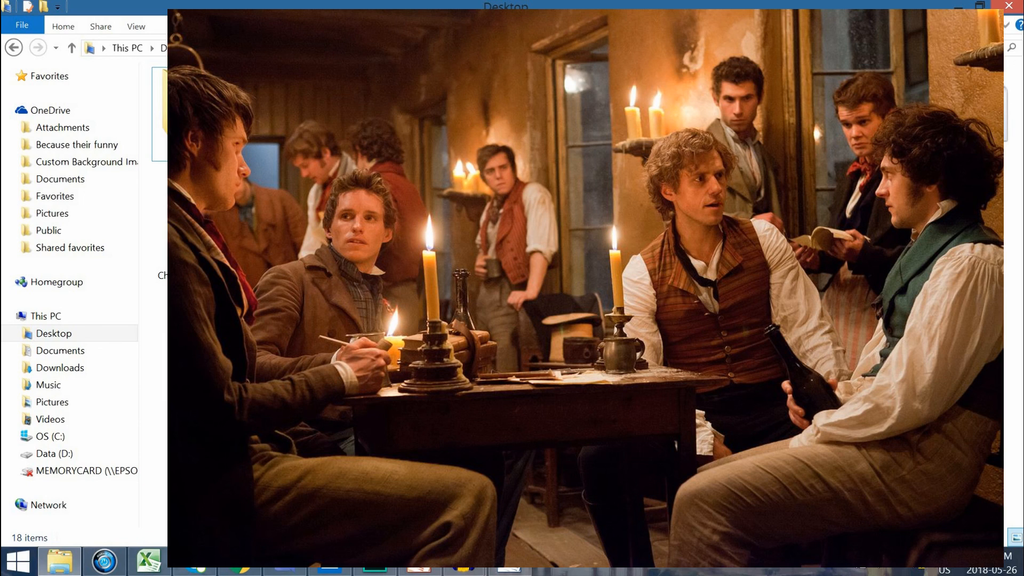
pyautogui.click(533, 267)
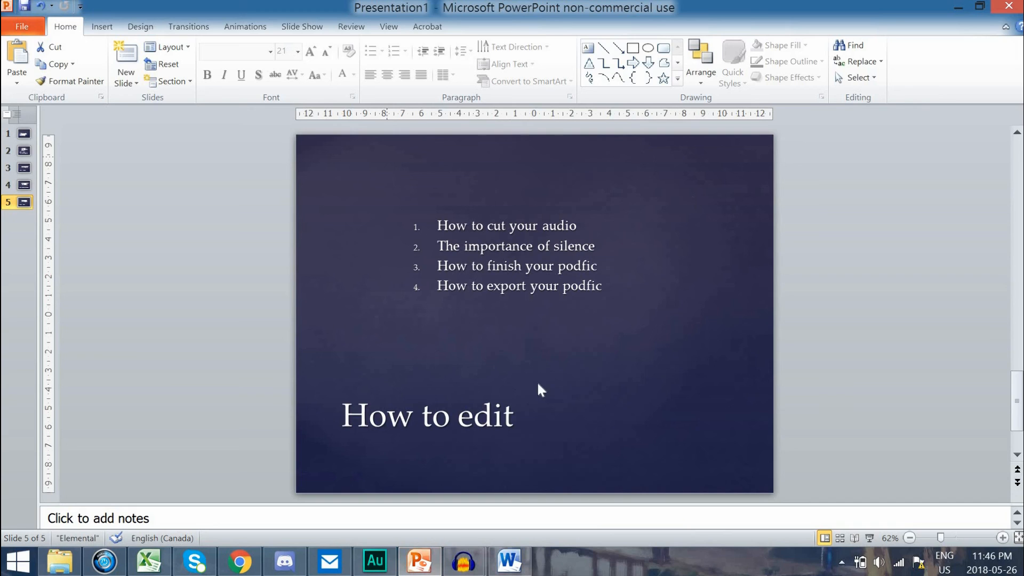
pyautogui.click(24, 134)
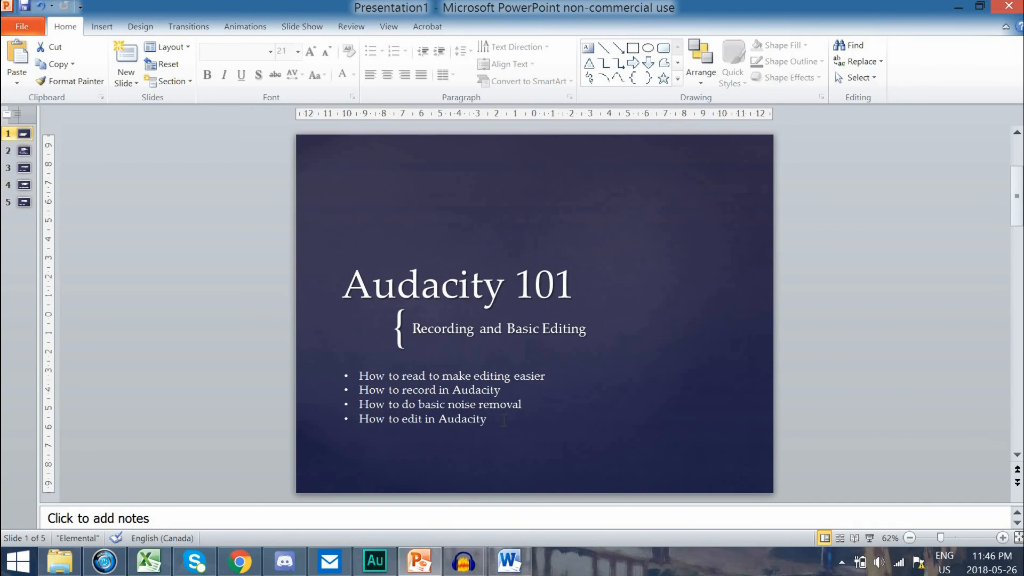